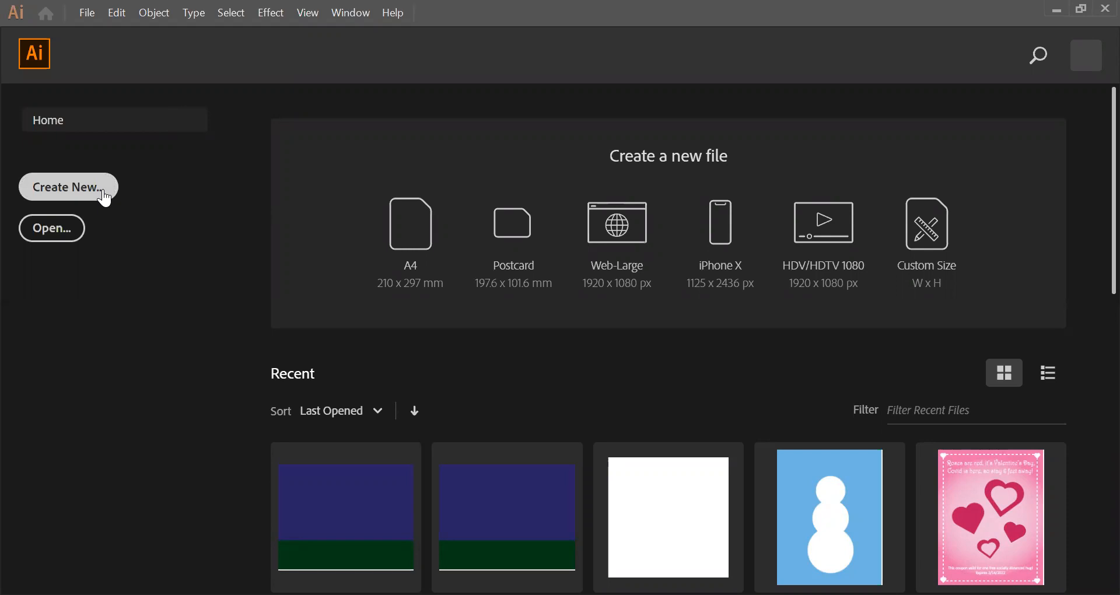
Step: Create a portrait Letter print document measuring 8.5 x 11 in, with inches as the unit and one artboard
{"action": "left_click", "coordinate": [102, 189]}
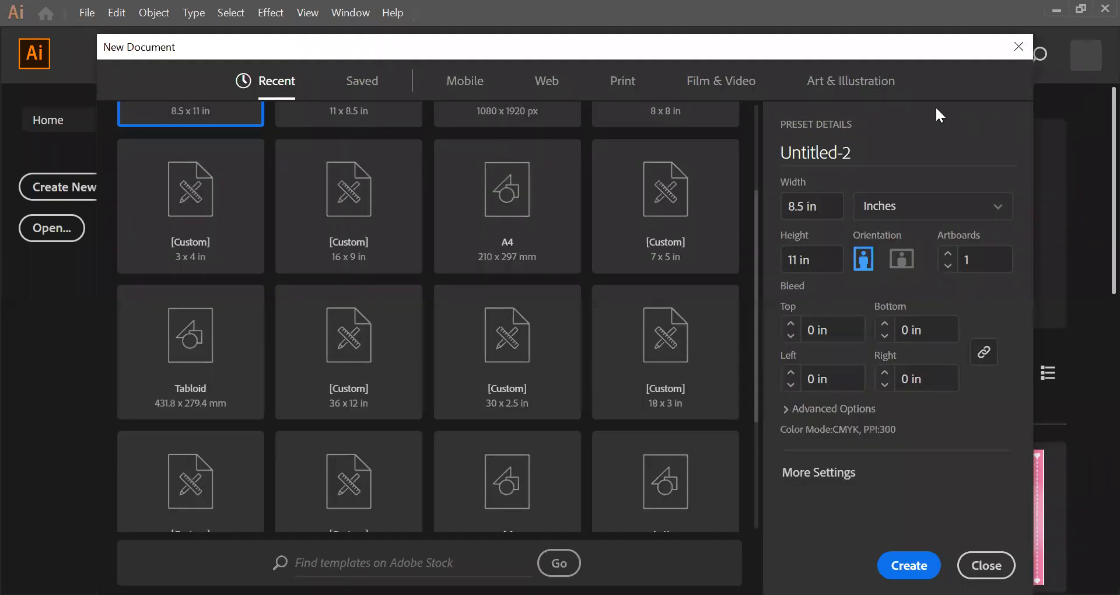
{"action": "scroll", "coordinate": [737, 233], "scroll_direction": "up", "scroll_amount": 2}
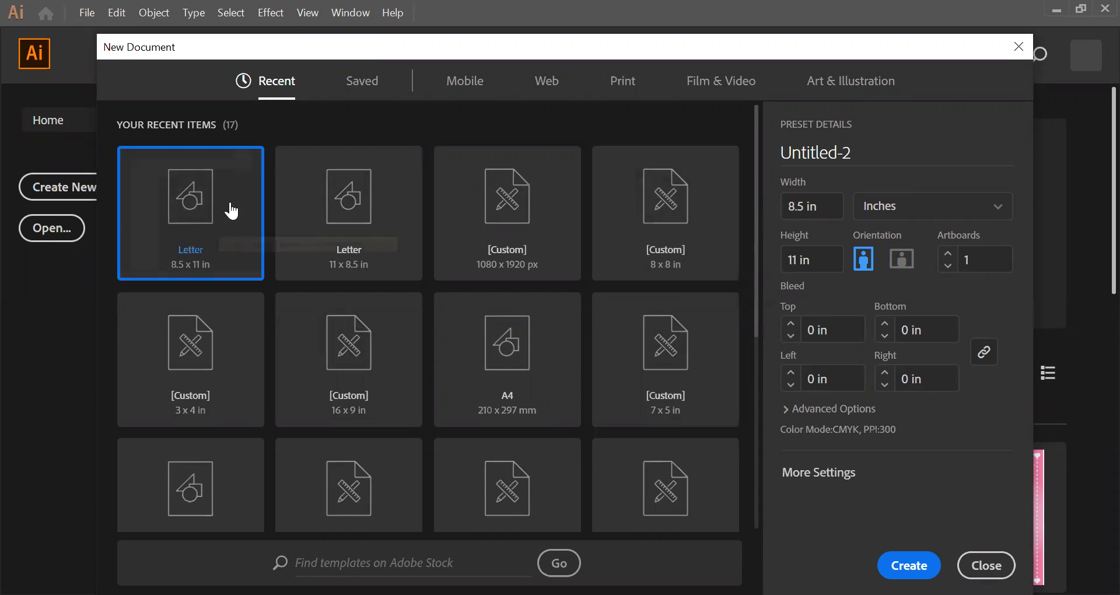
{"action": "left_click", "coordinate": [621, 88]}
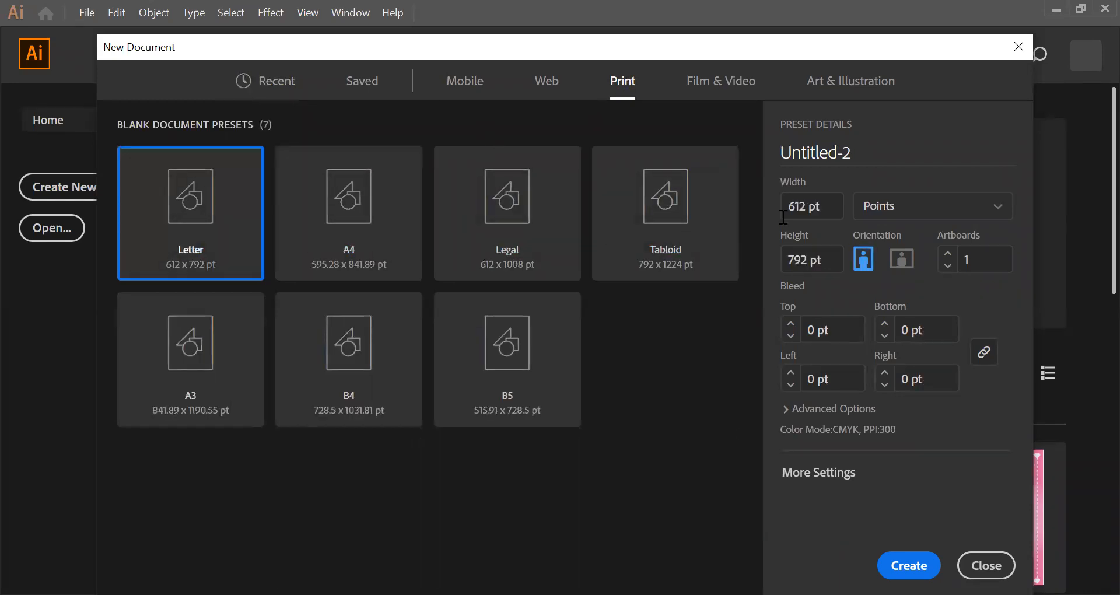
{"action": "left_click", "coordinate": [997, 213]}
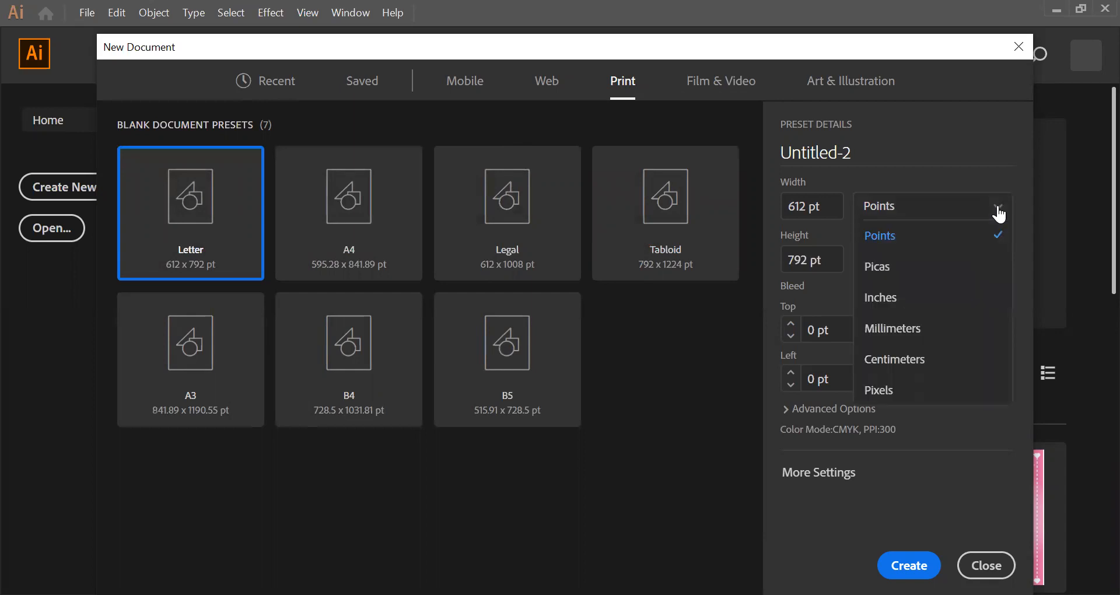
{"action": "left_click", "coordinate": [941, 299]}
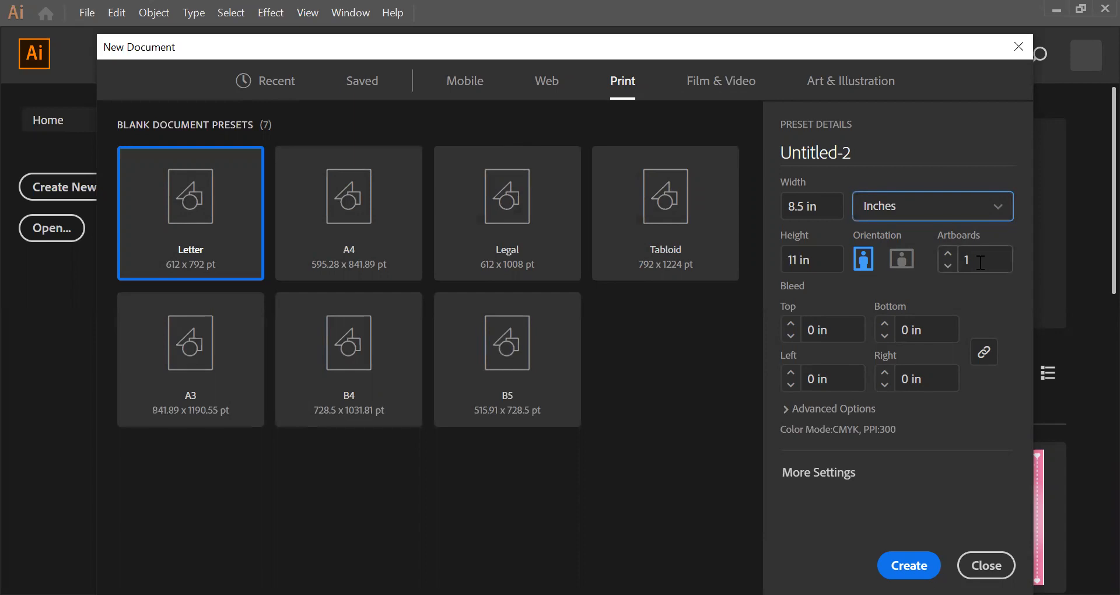
{"action": "left_click", "coordinate": [904, 561]}
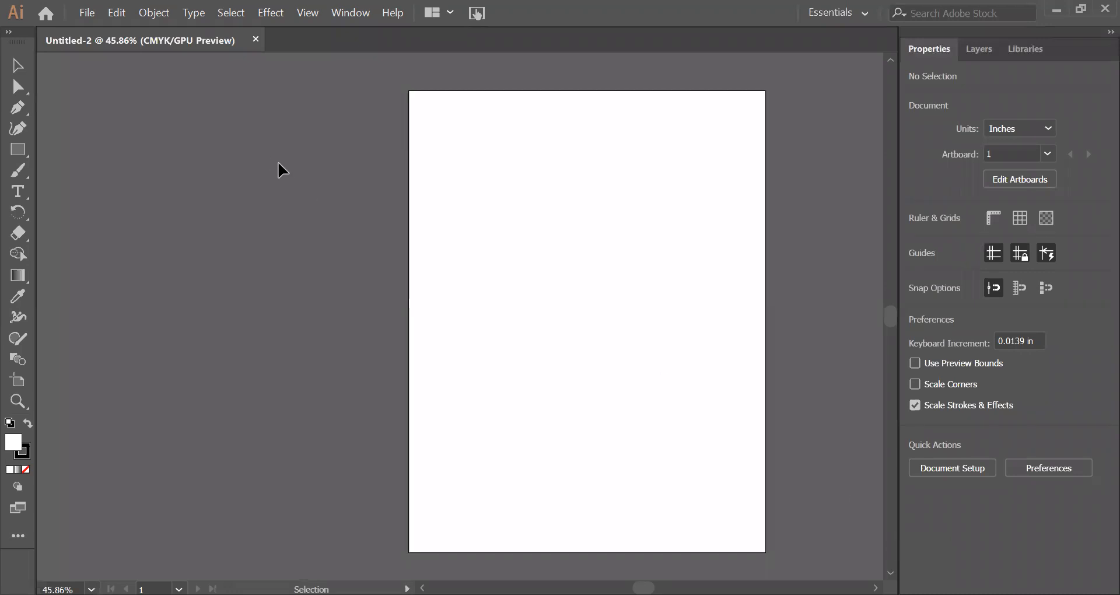
Step: Divide the artboard into six sections with one near-vertical line down the middle and two full-width horizontal lines using the Line Segment tool
{"action": "key", "text": "ctrl+0"}
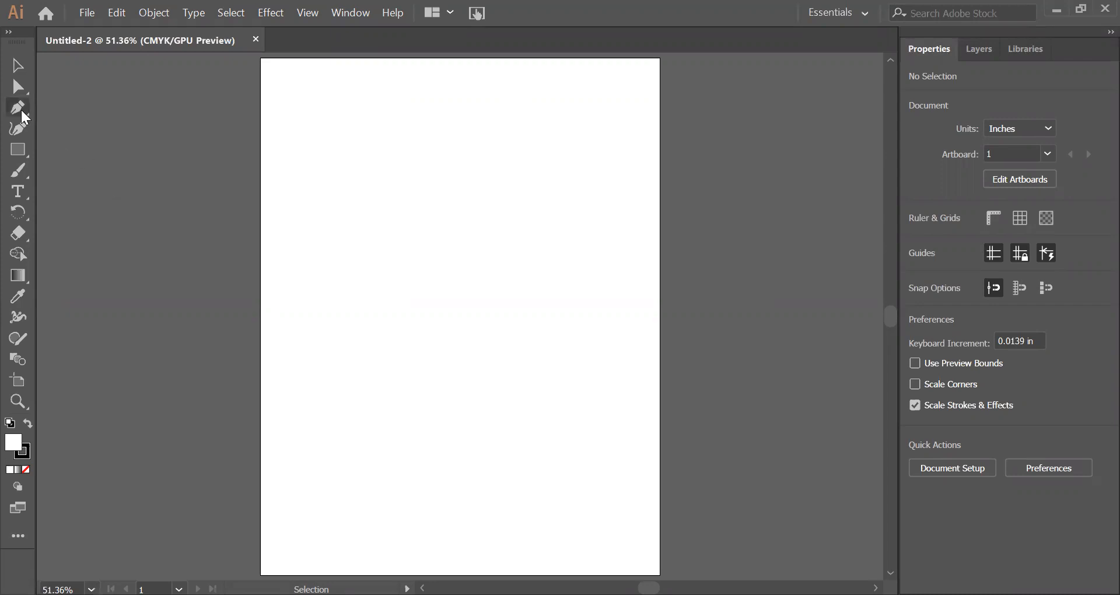
{"action": "left_click", "coordinate": [18, 150]}
{"action": "left_click_drag", "start_coordinate": [27, 157], "coordinate": [101, 241]}
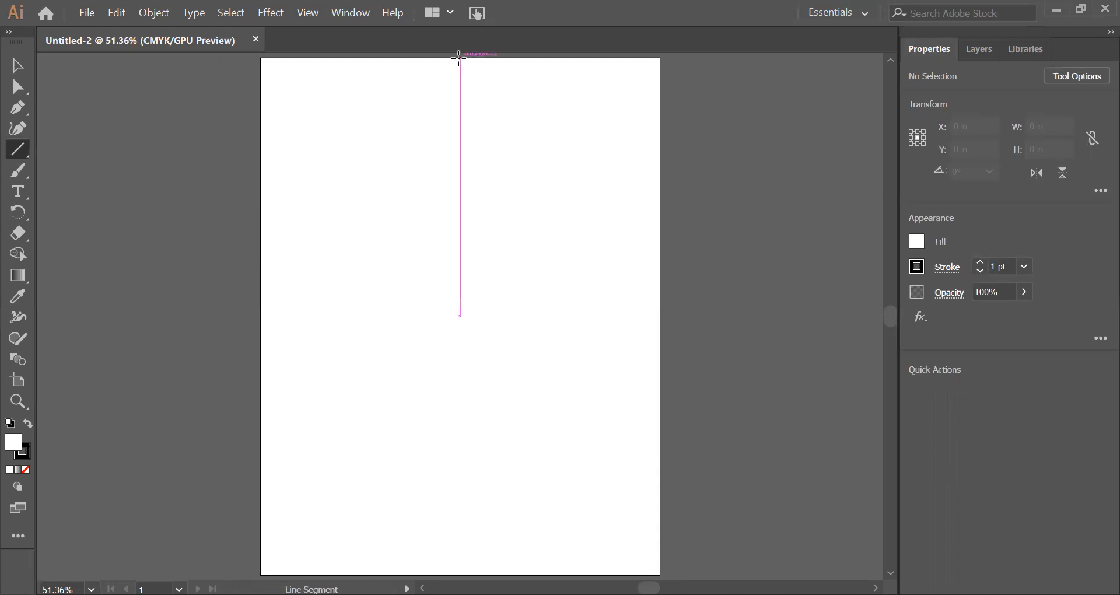
{"action": "left_click_drag", "start_coordinate": [459, 56], "coordinate": [455, 564]}
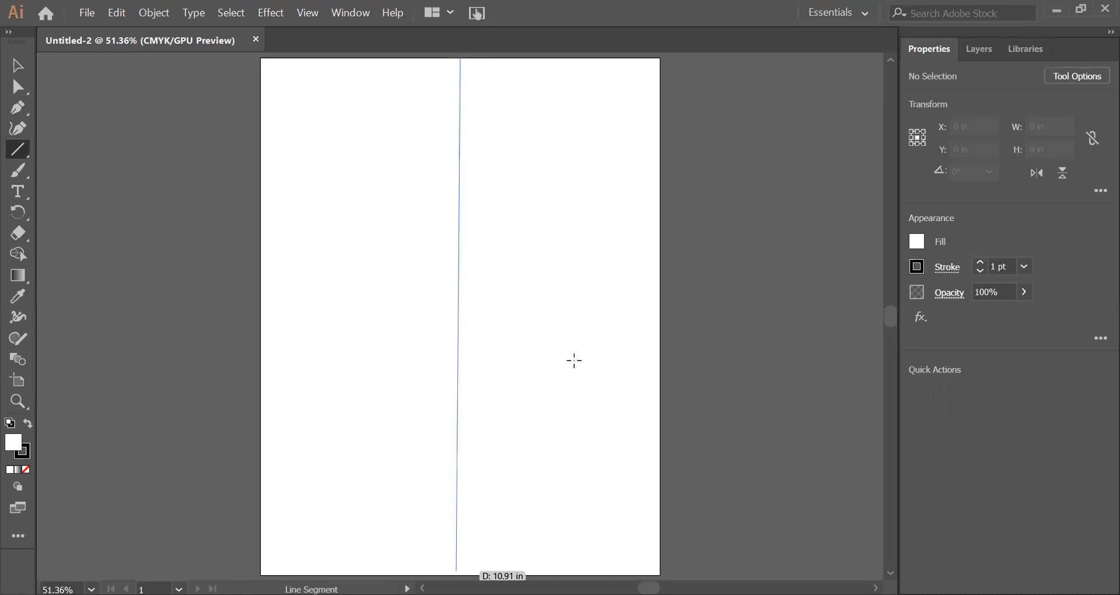
{"action": "left_click_drag", "start_coordinate": [574, 360], "coordinate": [572, 356]}
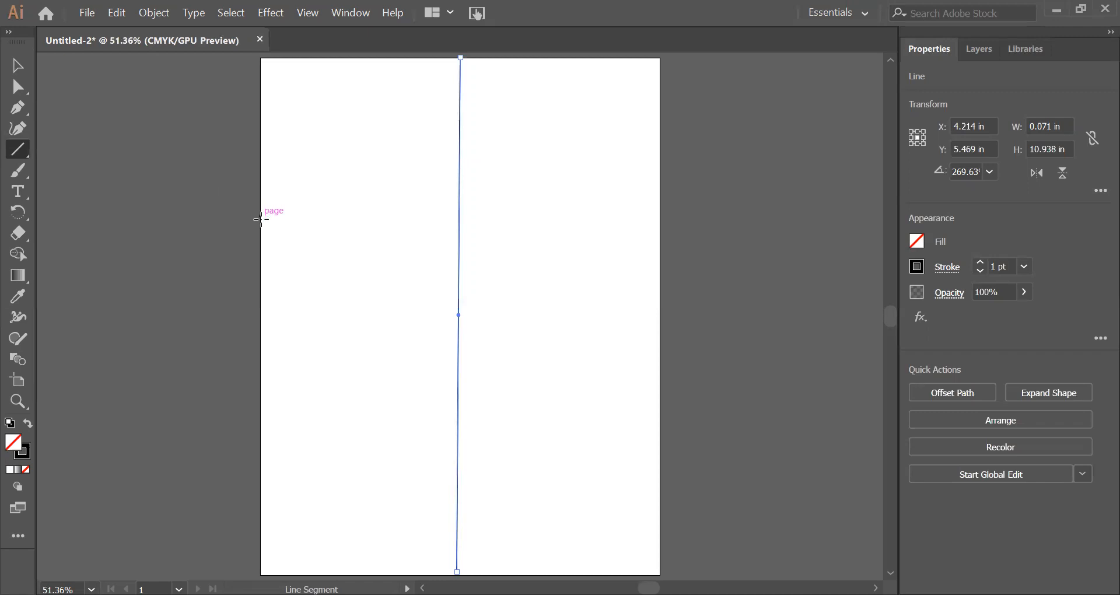
{"action": "left_click_drag", "start_coordinate": [261, 223], "coordinate": [660, 223]}
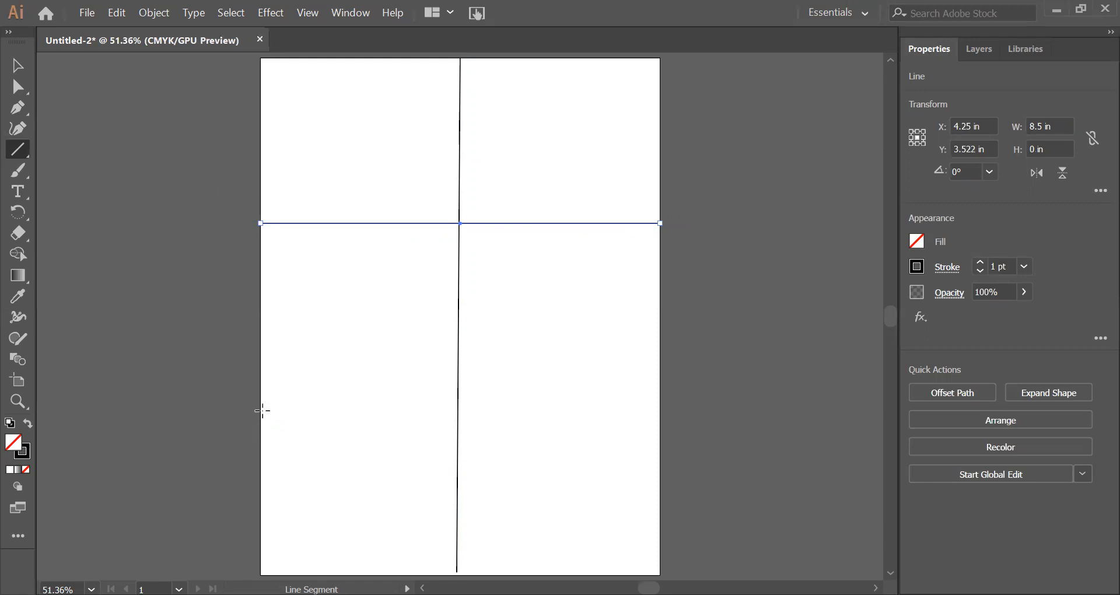
{"action": "left_click_drag", "start_coordinate": [261, 411], "coordinate": [660, 411]}
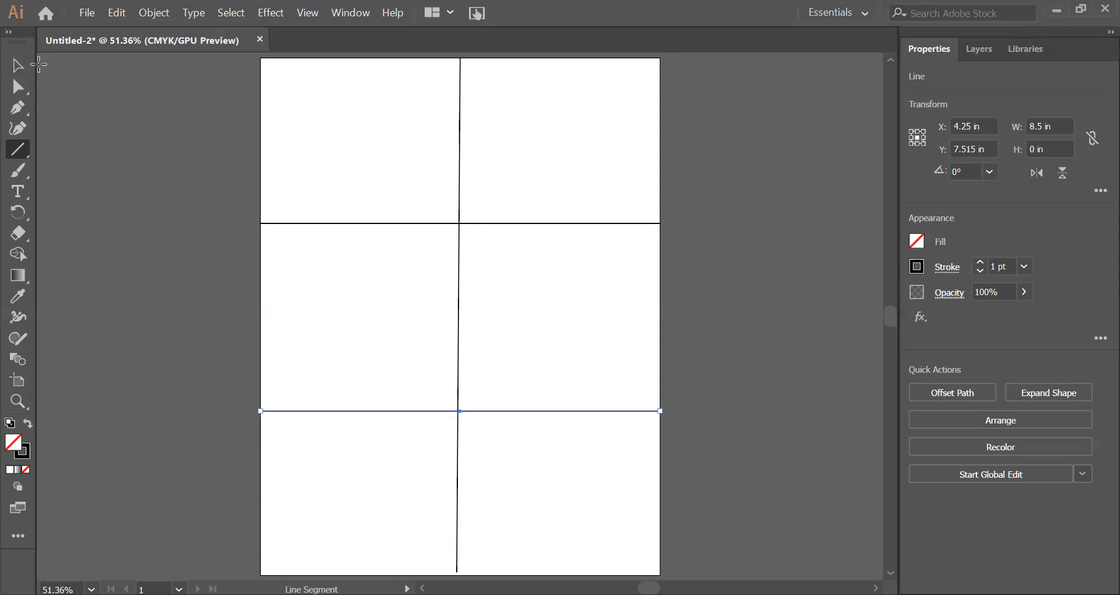
Step: Select all three divider lines and lock them so they cannot be selected
{"action": "key", "text": "v"}
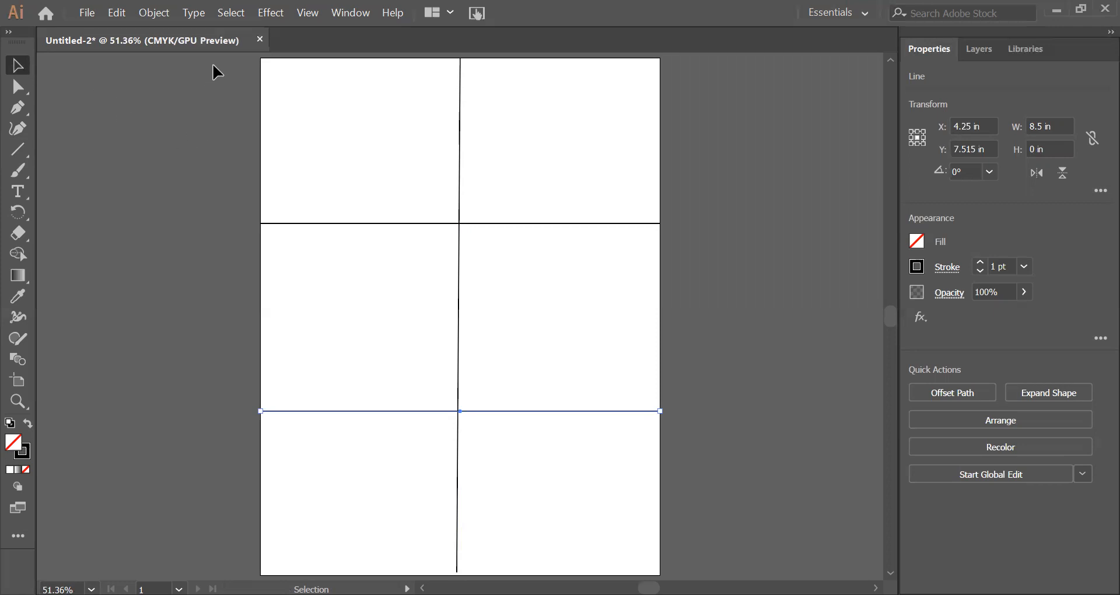
{"action": "left_click_drag", "start_coordinate": [215, 64], "coordinate": [753, 574]}
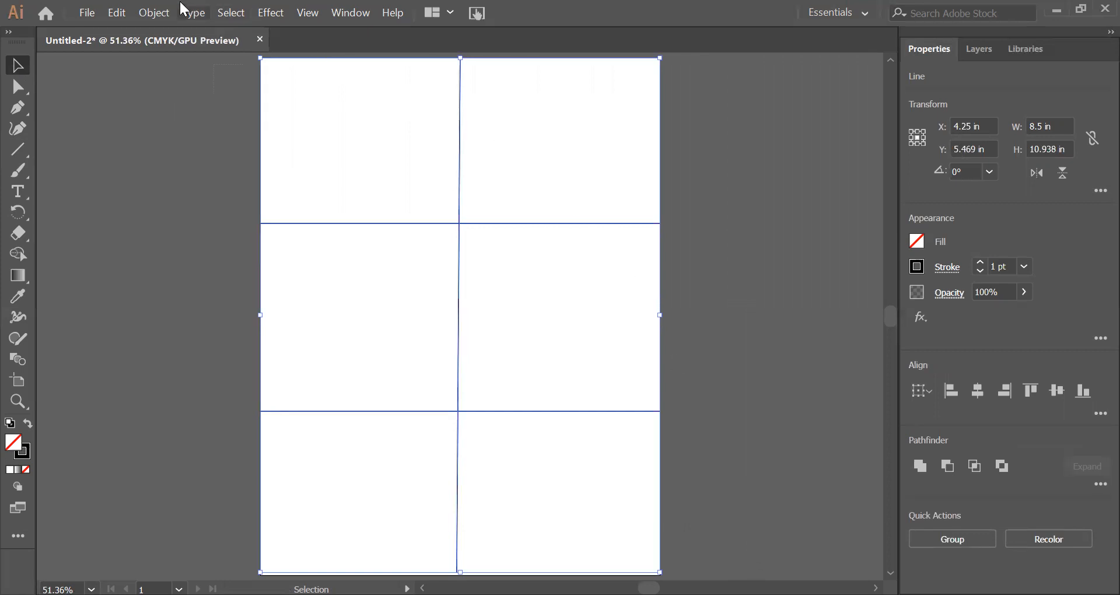
{"action": "left_click", "coordinate": [159, 13]}
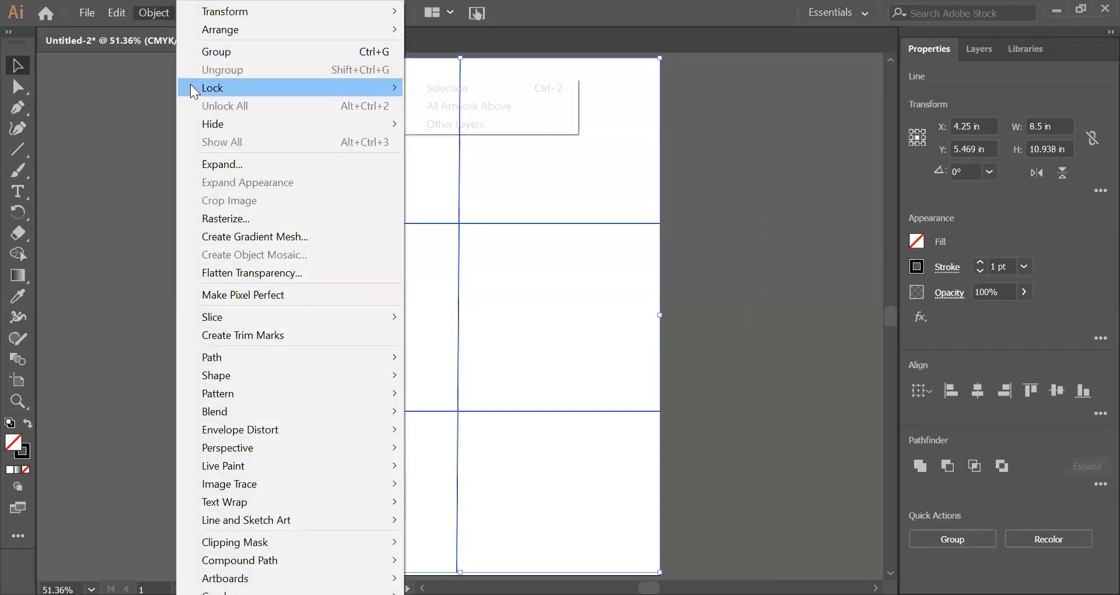
{"action": "mouse_move", "coordinate": [194, 92]}
{"action": "left_click", "coordinate": [425, 89]}
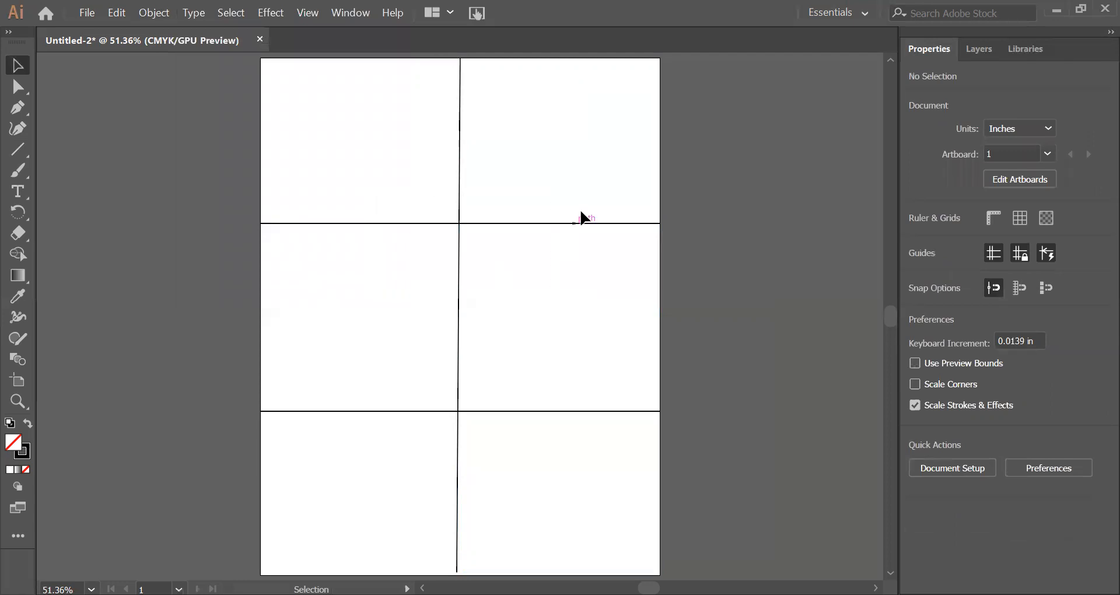
{"action": "left_click_drag", "start_coordinate": [598, 203], "coordinate": [344, 456]}
Step: Activate the Pen tool for drawing in the page's upper-left section
{"action": "key", "text": "a"}
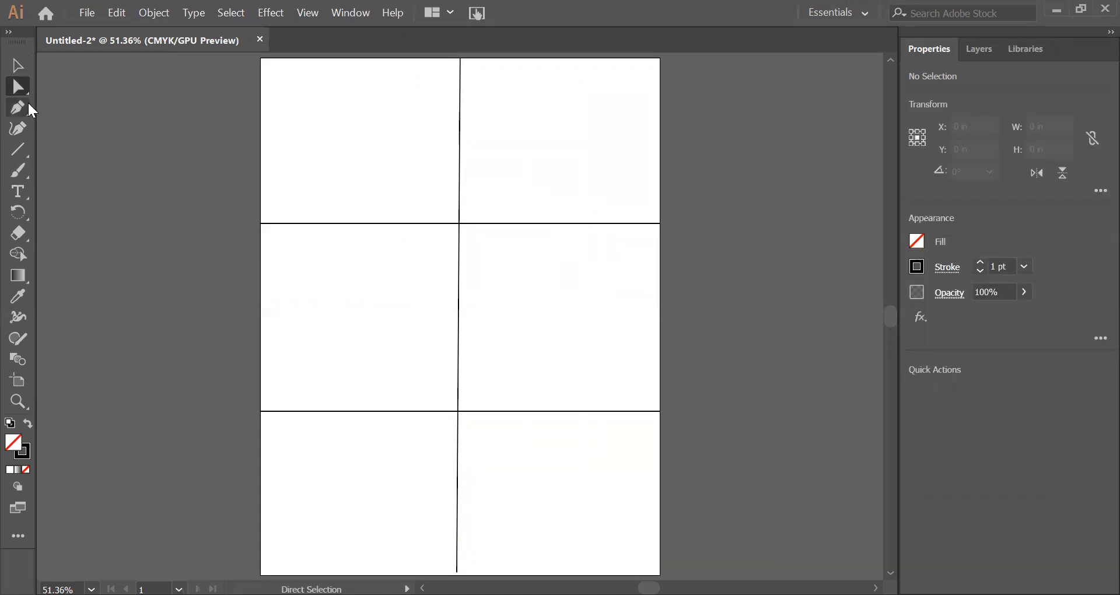
{"action": "key", "text": "p"}
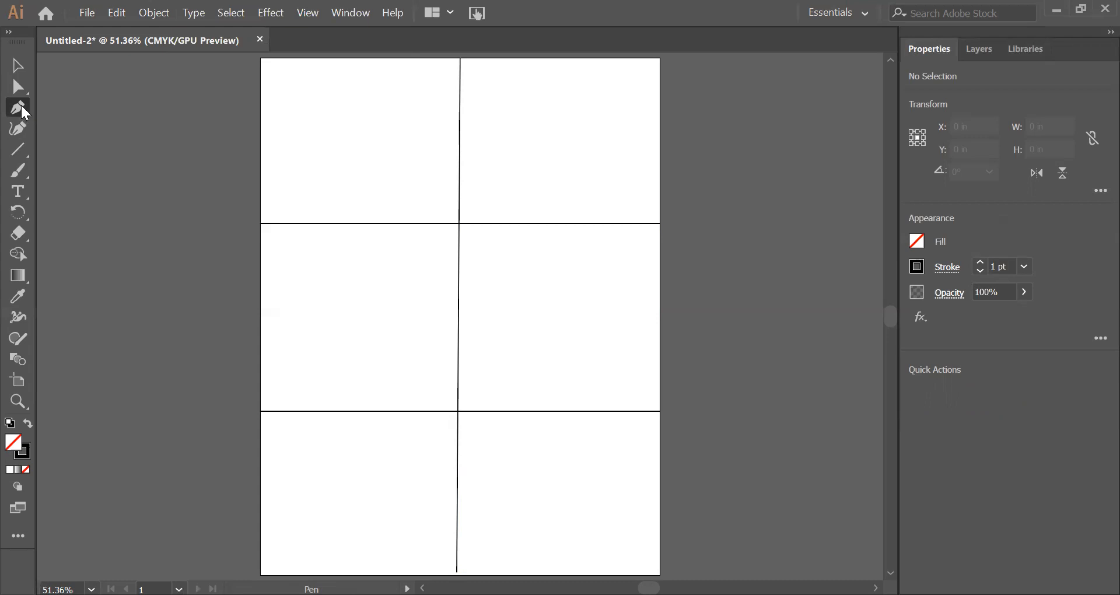
{"action": "left_click", "coordinate": [22, 106]}
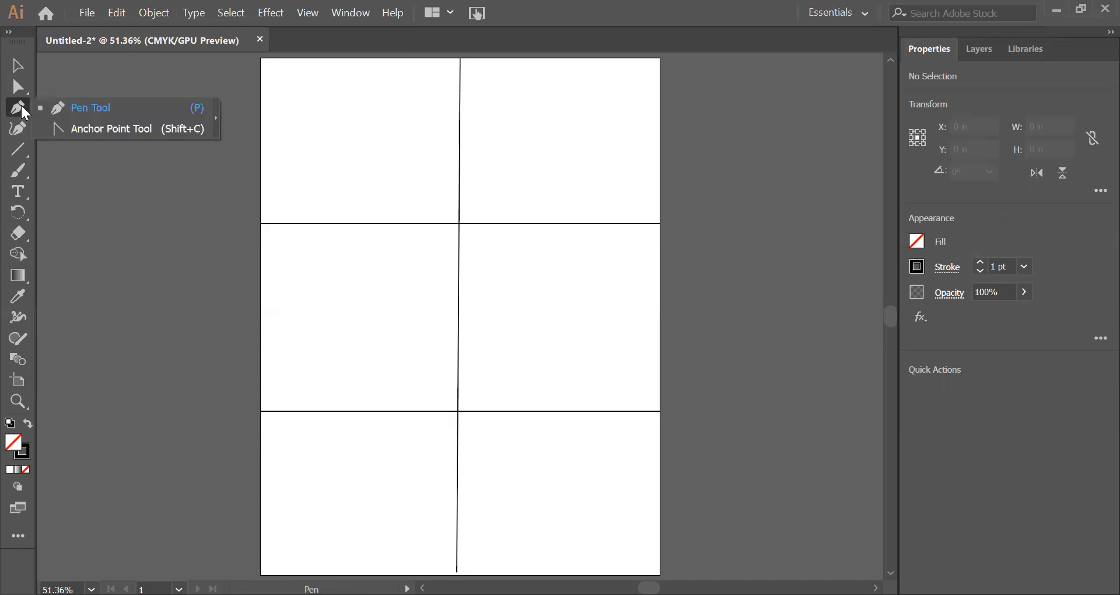
{"action": "left_click", "coordinate": [96, 115]}
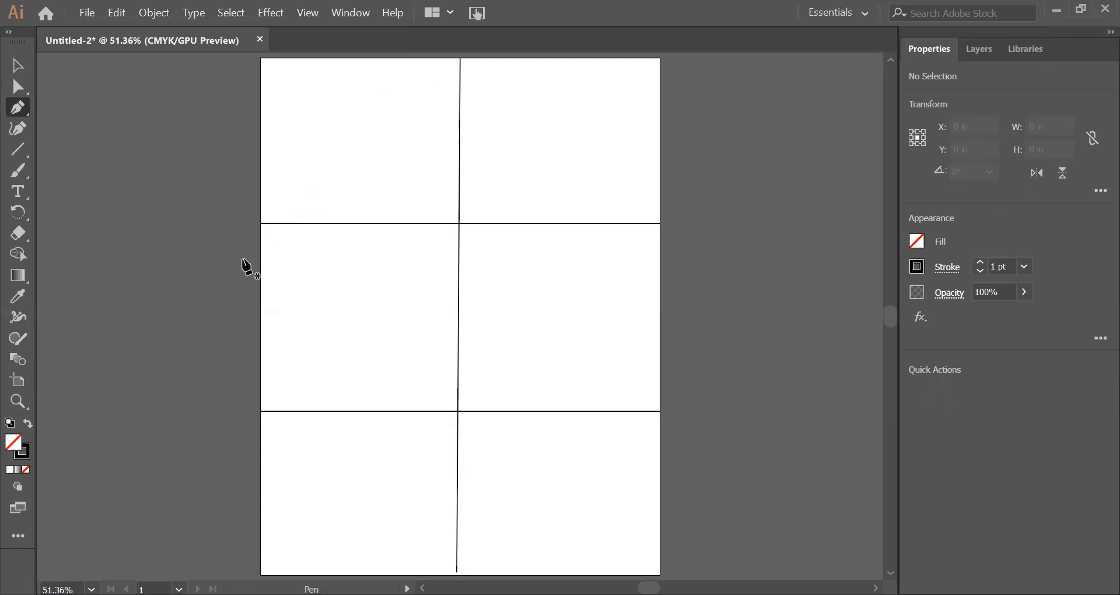
{"action": "left_click", "coordinate": [17, 401]}
{"action": "left_click_drag", "start_coordinate": [265, 79], "coordinate": [407, 218]}
{"action": "key", "text": "space"}
{"action": "left_click_drag", "start_coordinate": [411, 169], "coordinate": [442, 265]}
{"action": "key", "text": "space"}
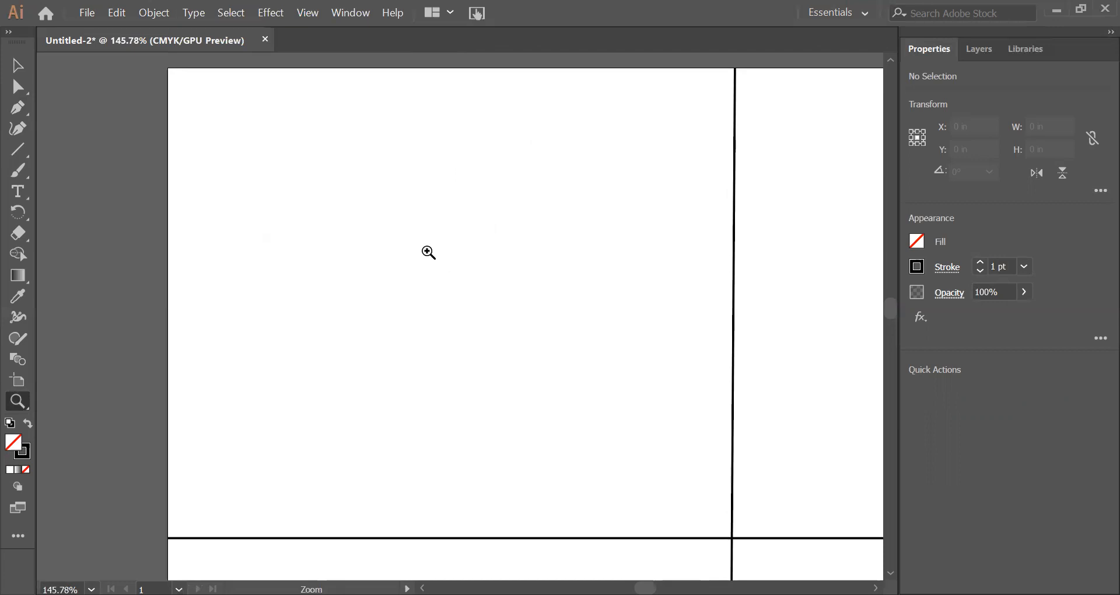
{"action": "left_click", "coordinate": [18, 108]}
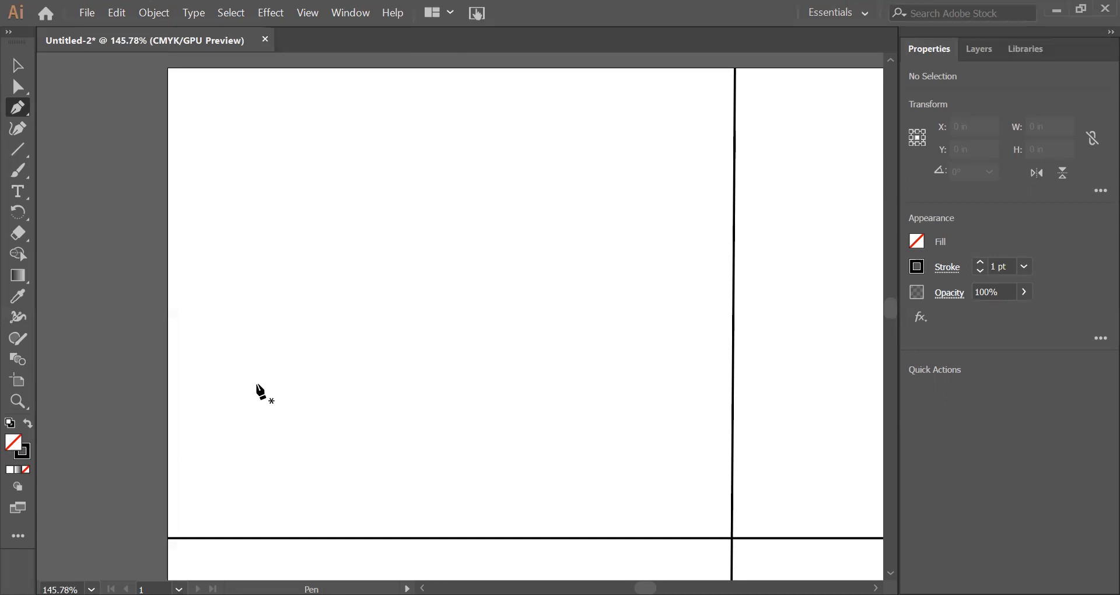
{"action": "left_click_drag", "start_coordinate": [255, 384], "coordinate": [270, 191]}
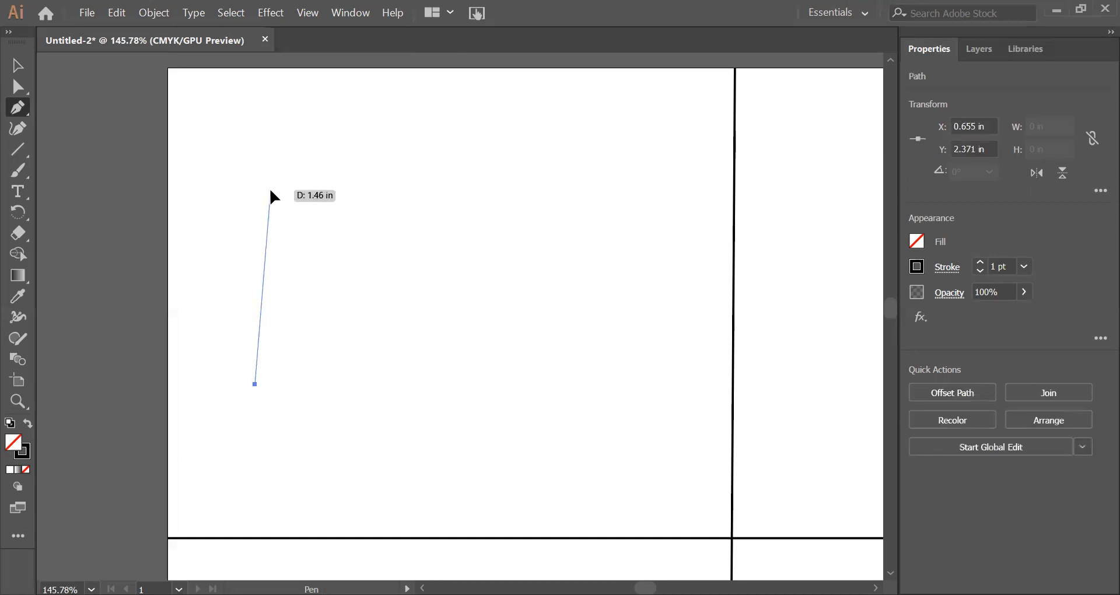
{"action": "left_click", "coordinate": [271, 190]}
{"action": "left_click", "coordinate": [570, 190]}
{"action": "left_click", "coordinate": [569, 384]}
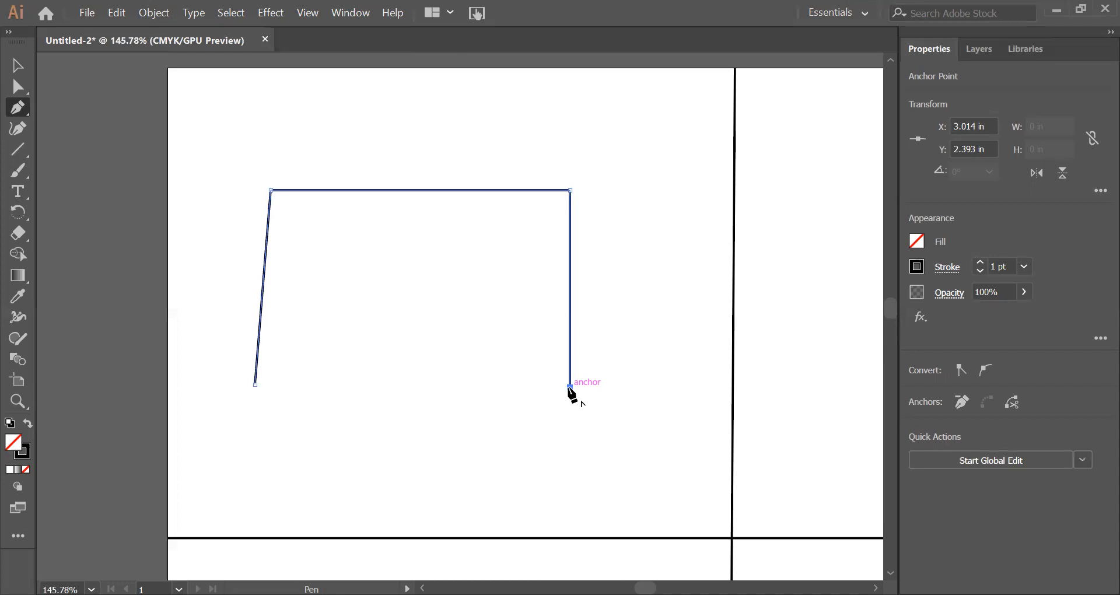
{"action": "key", "text": "ctrl+z"}
{"action": "key", "text": "ctrl+z"}
{"action": "key", "text": "ctrl+z"}
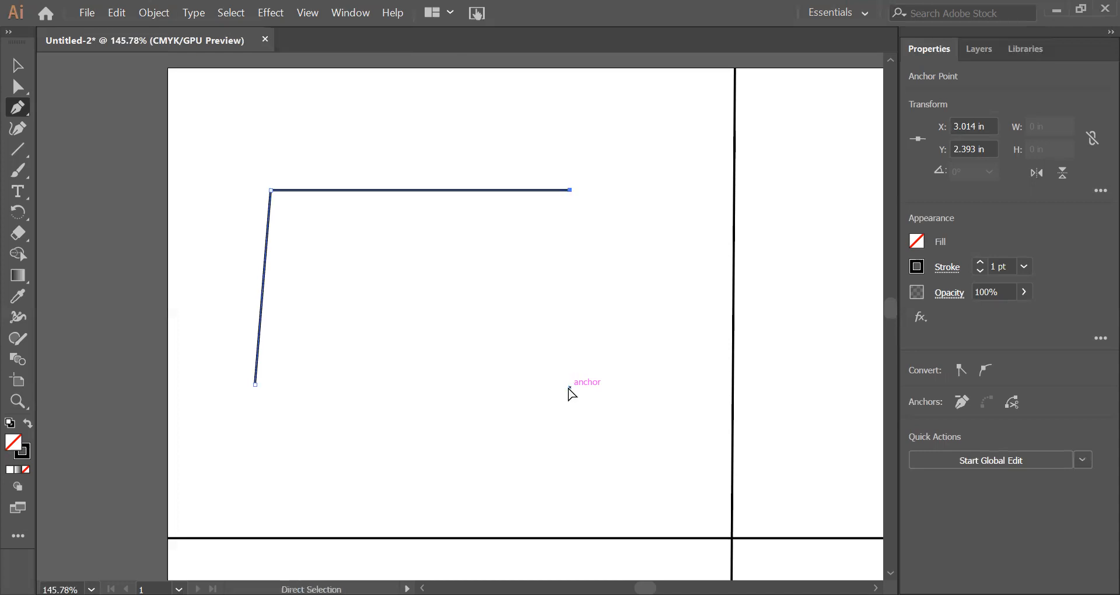
{"action": "key", "text": "ctrl+z"}
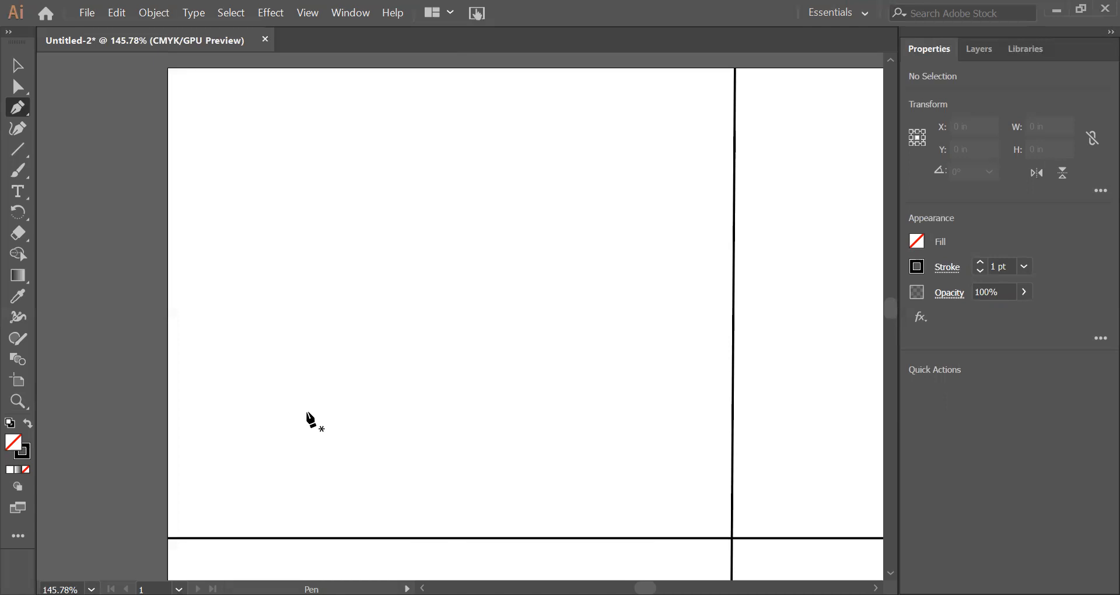
Step: Draw an open crown-shaped zigzag path with seven corner anchor points in the page's upper-left section, and deselect it
{"action": "left_click", "coordinate": [307, 412]}
{"action": "left_click", "coordinate": [238, 212]}
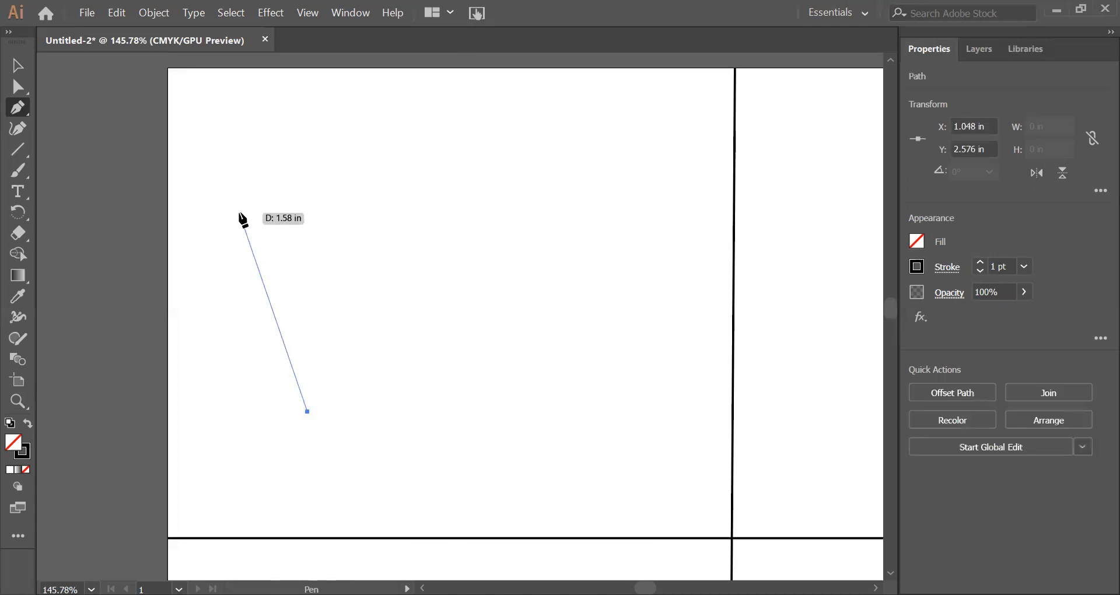
{"action": "left_click", "coordinate": [374, 295]}
{"action": "left_click", "coordinate": [432, 115]}
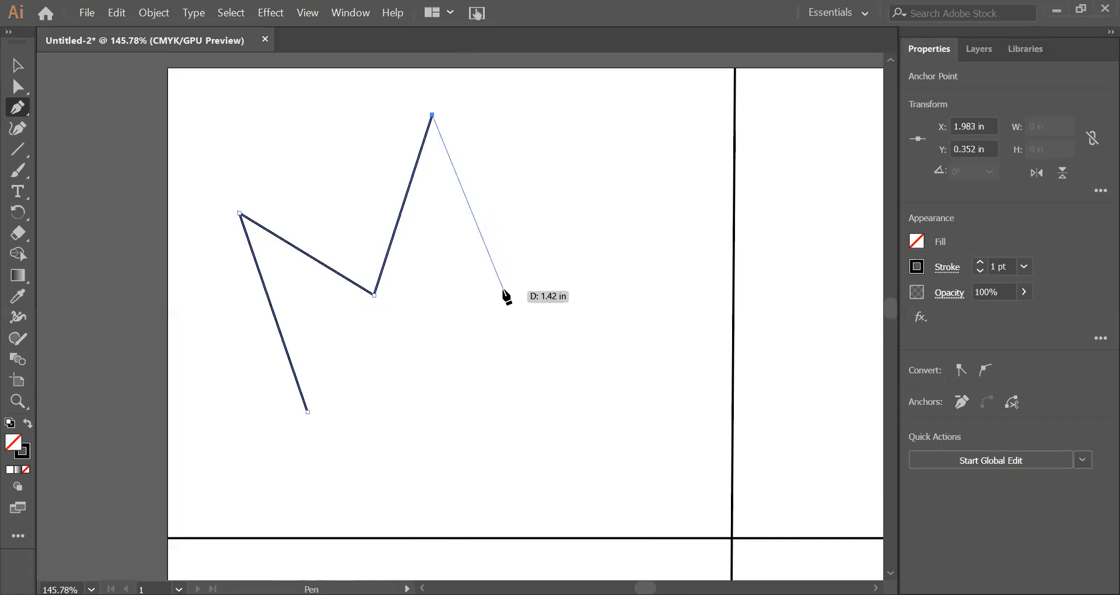
{"action": "left_click", "coordinate": [503, 291]}
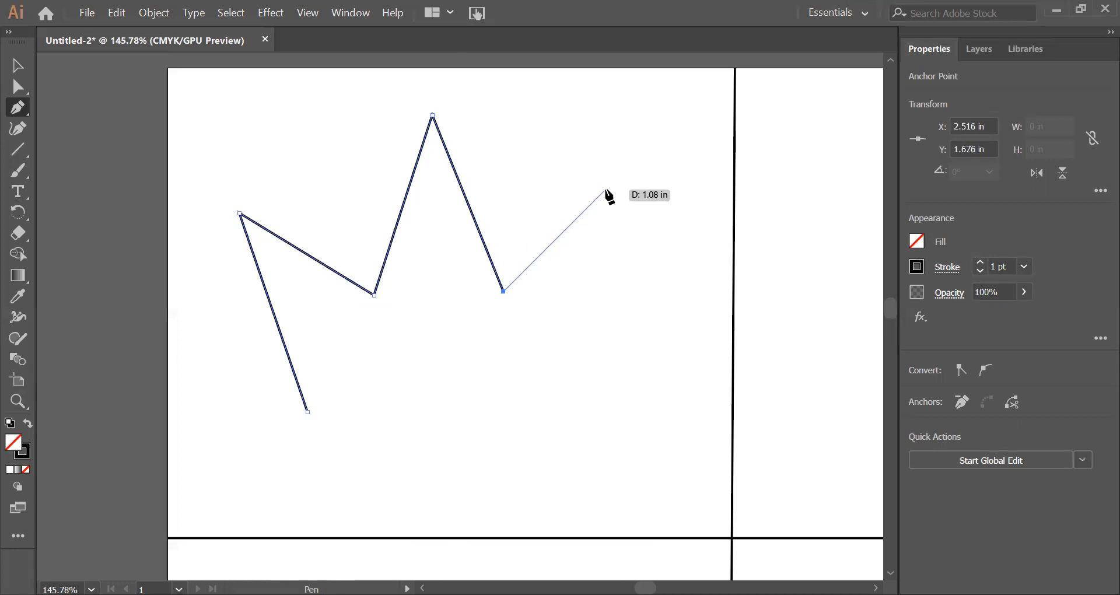
{"action": "left_click", "coordinate": [610, 191]}
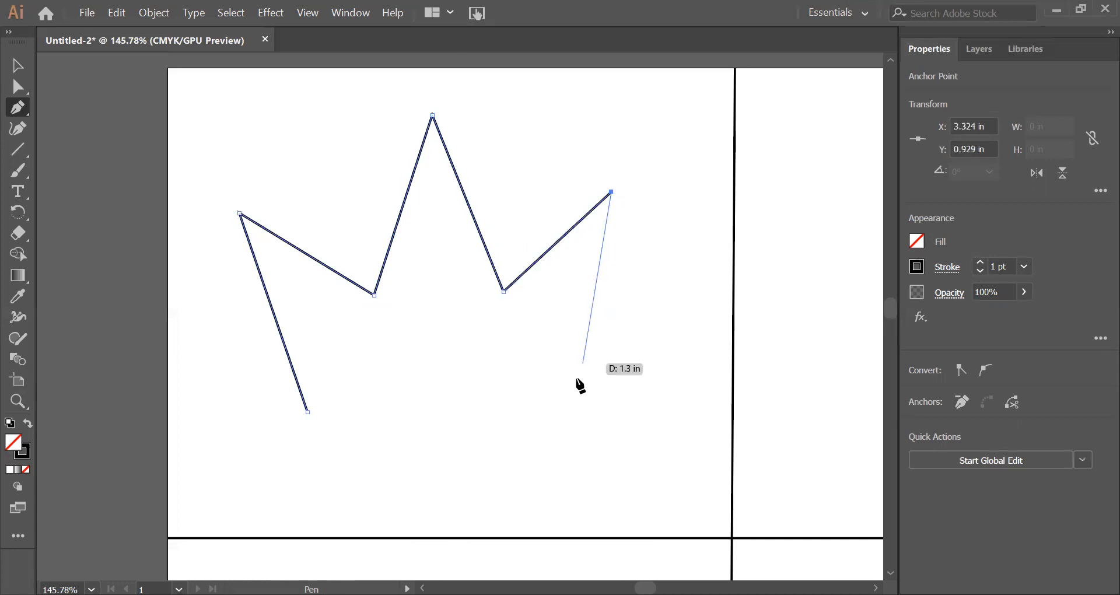
{"action": "left_click", "coordinate": [559, 411]}
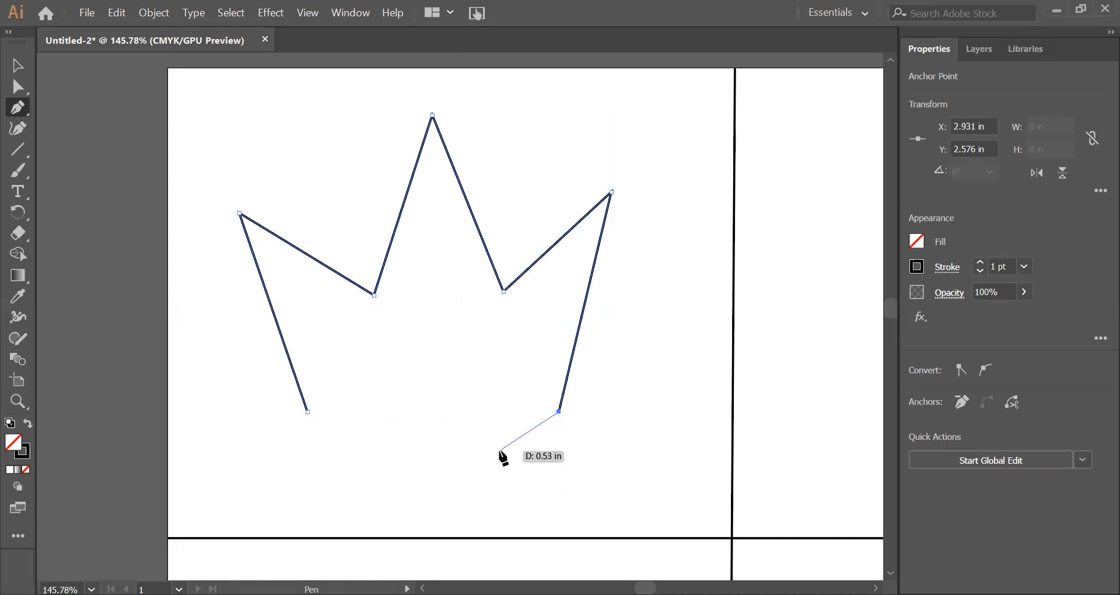
{"action": "left_click", "coordinate": [230, 14]}
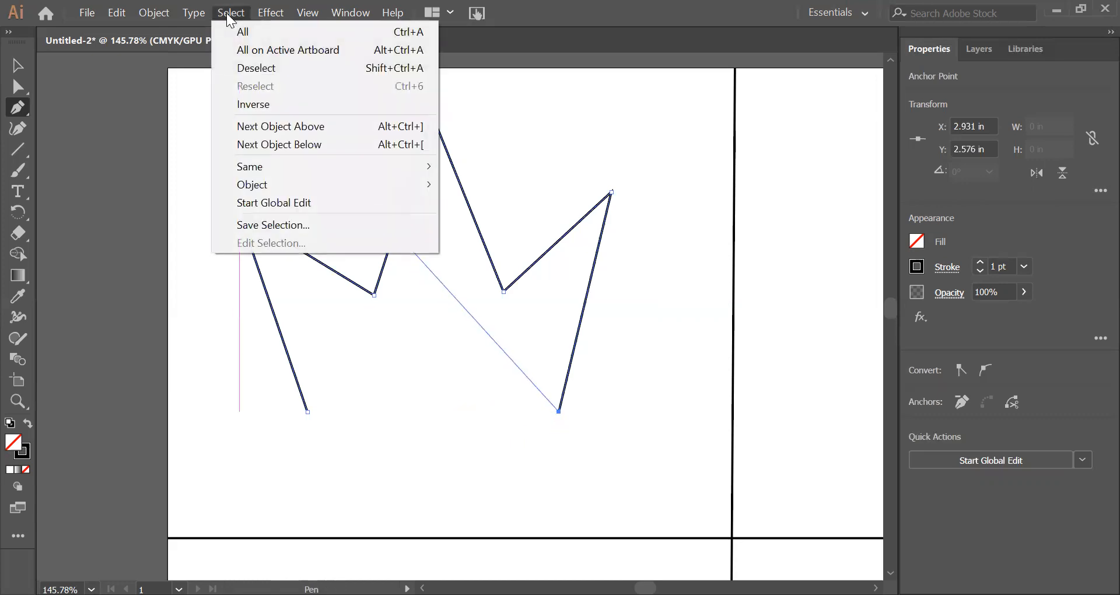
{"action": "left_click", "coordinate": [236, 68]}
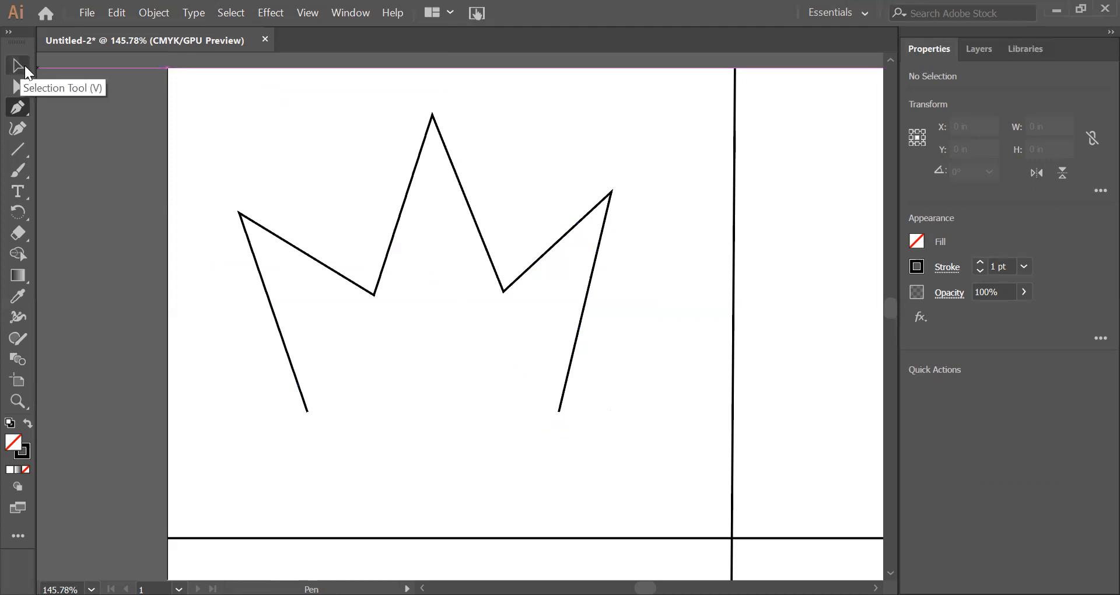
Step: Move the whole crown path slightly right and down within the page's upper-left section, and deselect it
{"action": "key", "text": "v"}
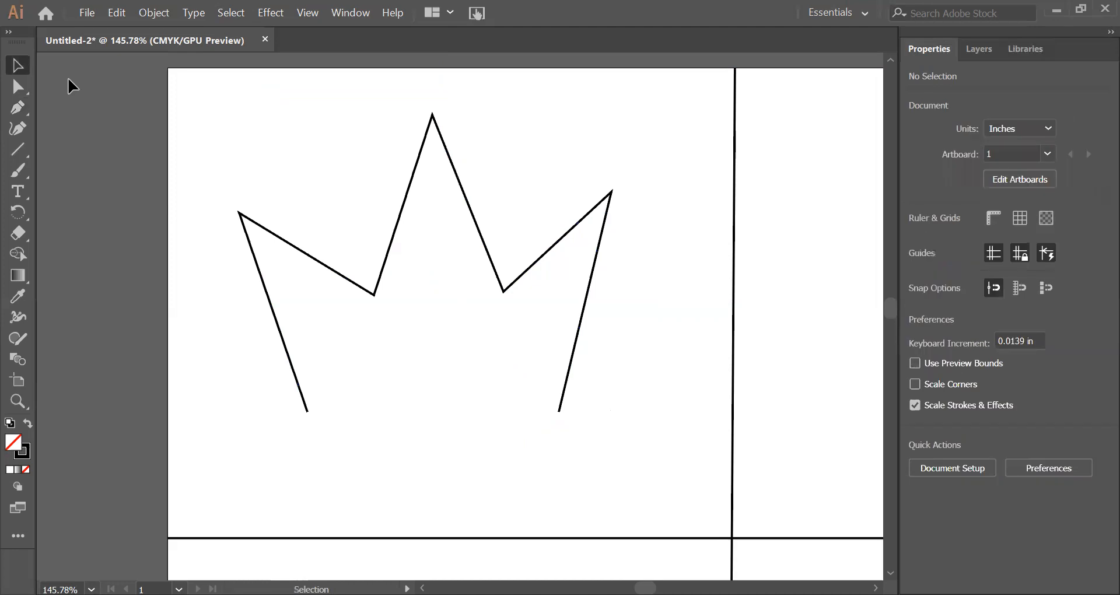
{"action": "left_click", "coordinate": [293, 246]}
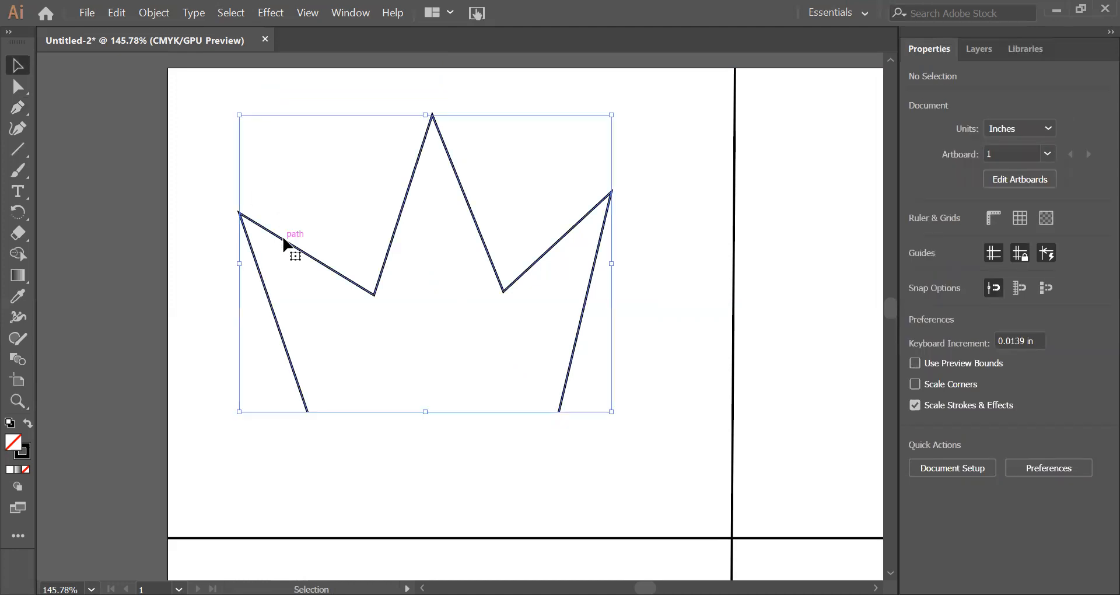
{"action": "mouse_move", "coordinate": [366, 295]}
{"action": "left_mouse_down"}
{"action": "mouse_move", "coordinate": [330, 325]}
{"action": "mouse_move", "coordinate": [378, 287]}
{"action": "mouse_move", "coordinate": [383, 308]}
{"action": "left_mouse_up"}
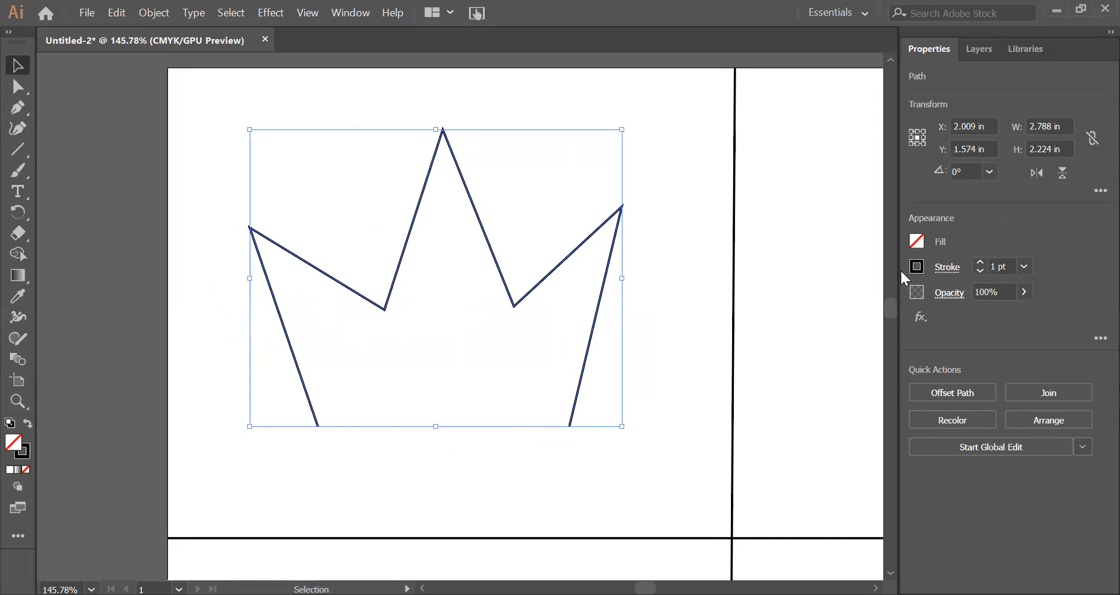
{"action": "left_click", "coordinate": [207, 262]}
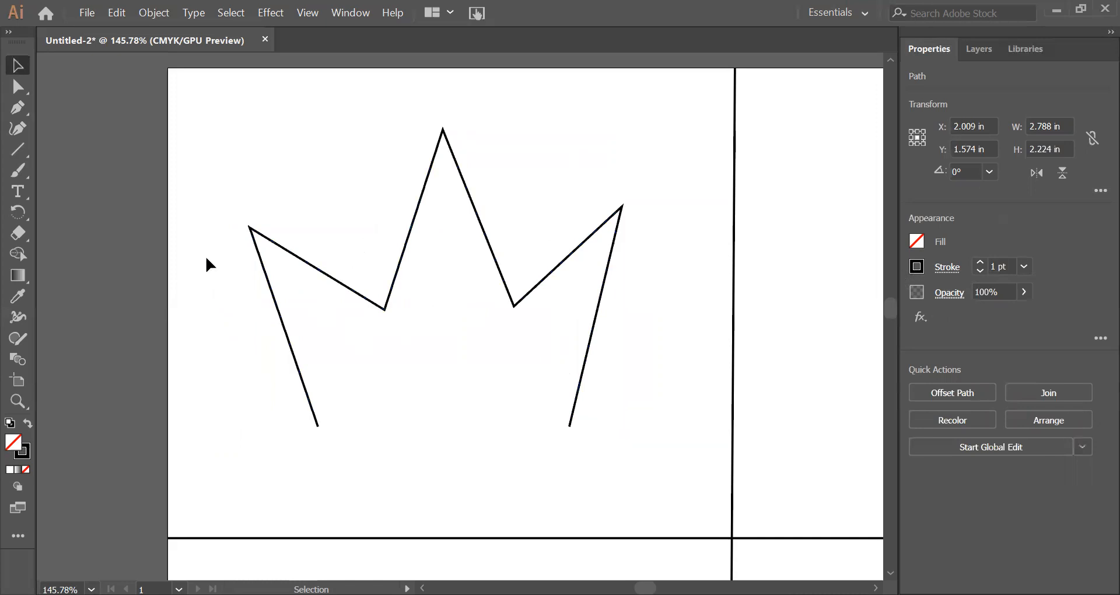
Step: Try a red fill (#E82828) on the crown path, remove the fill again, and deselect the path
{"action": "left_click", "coordinate": [325, 273]}
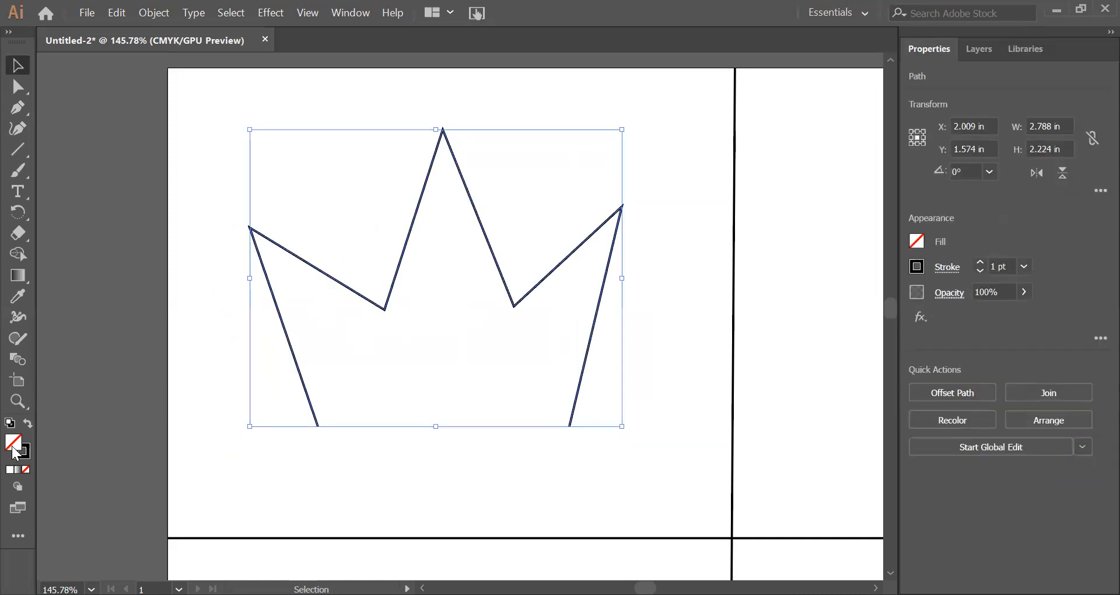
{"action": "double_click", "coordinate": [13, 445]}
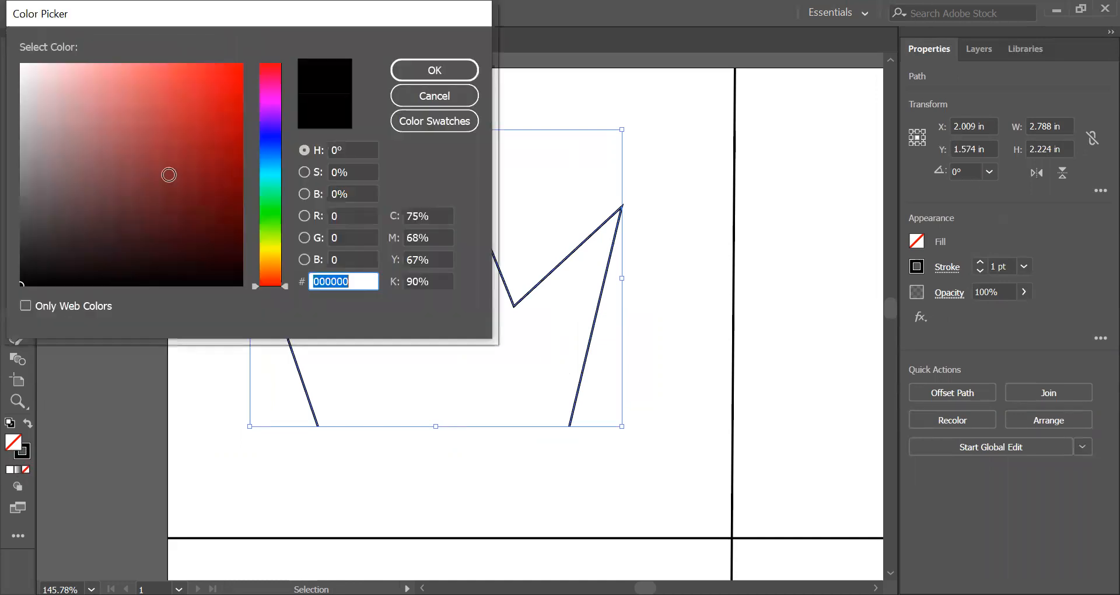
{"action": "left_click", "coordinate": [205, 83]}
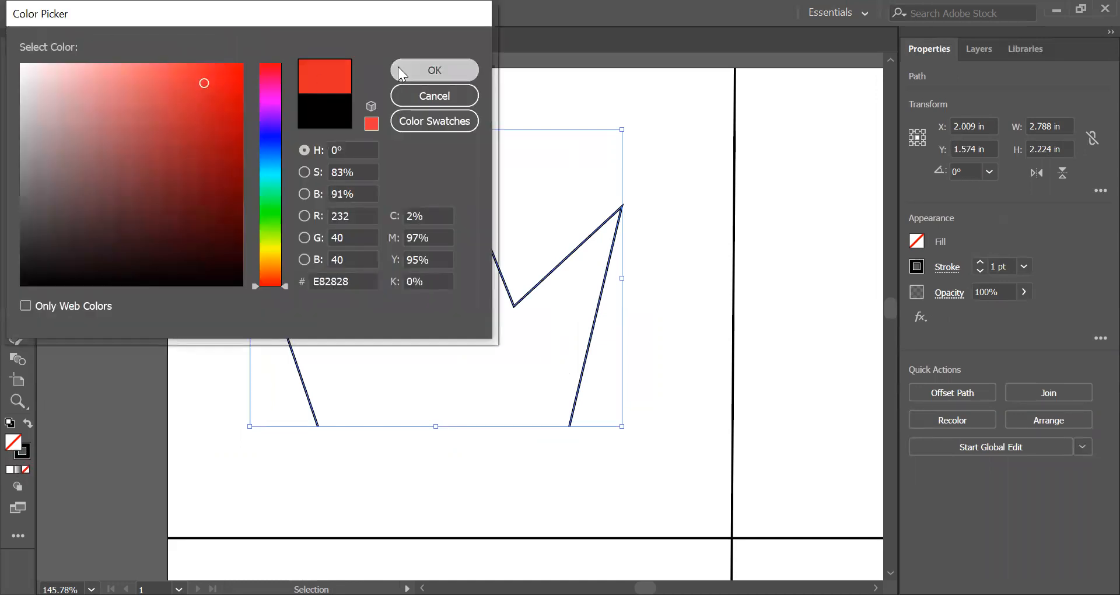
{"action": "left_click", "coordinate": [399, 71]}
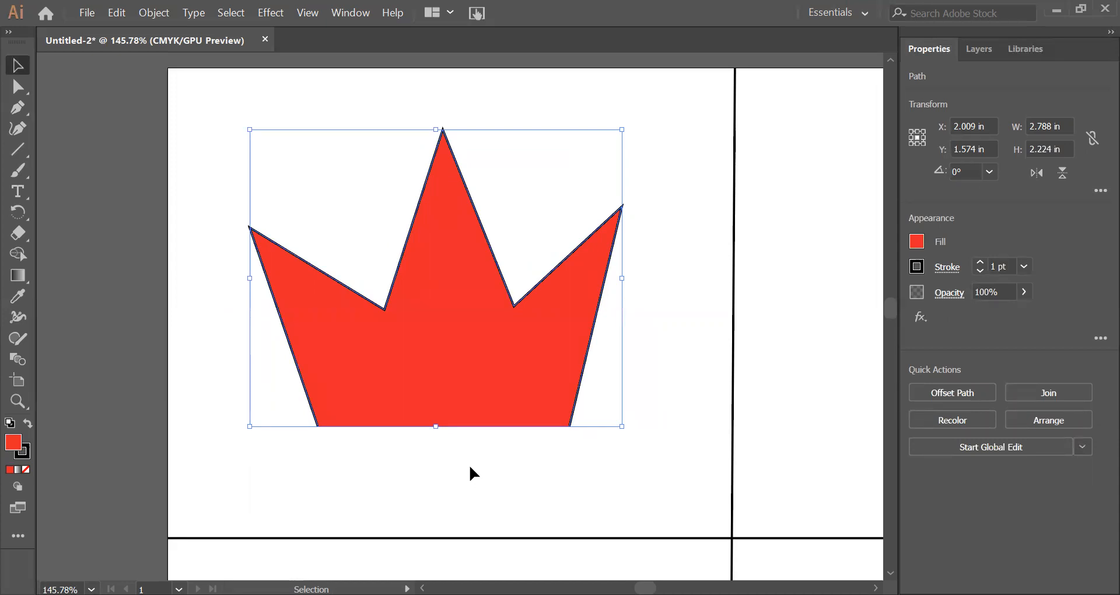
{"action": "key", "text": "slash"}
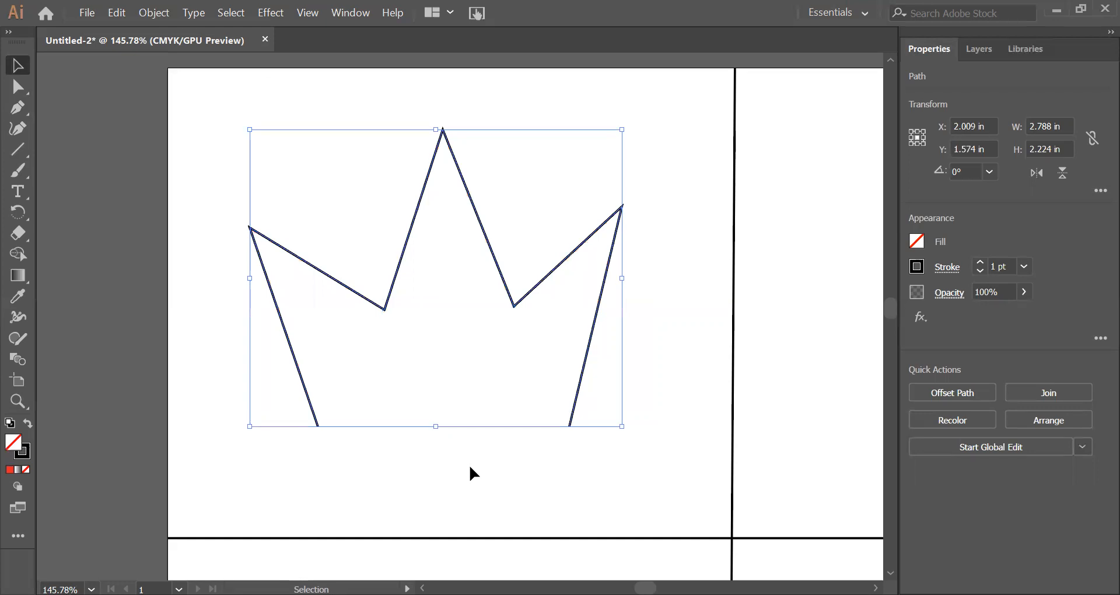
{"action": "left_click", "coordinate": [651, 186]}
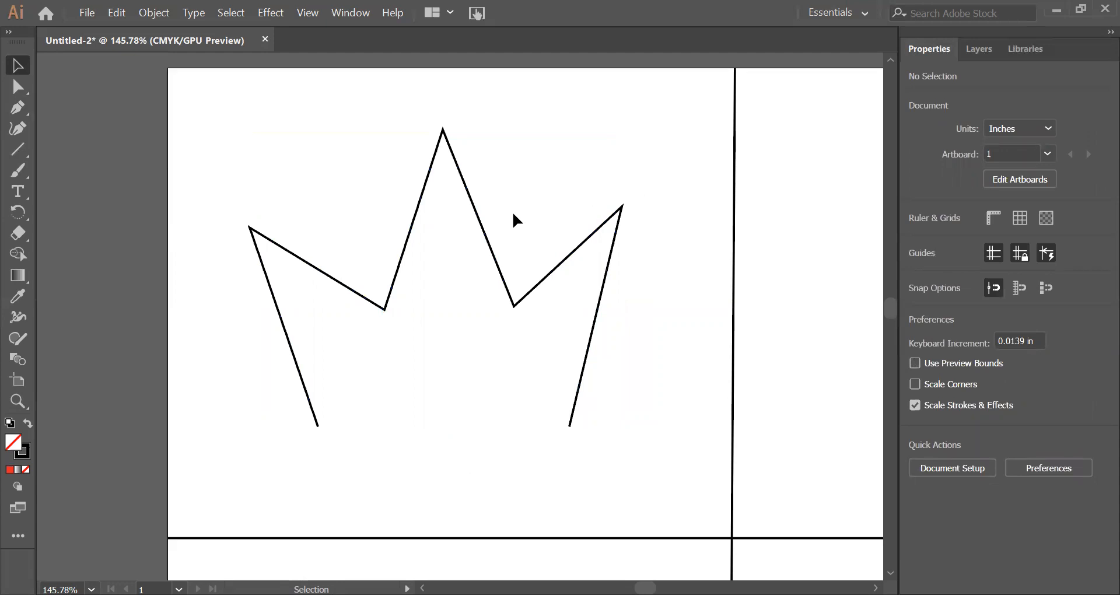
Step: Move the whole crown path a little right and down, closer to the section's lower divider line, and deselect it
{"action": "left_click", "coordinate": [488, 241]}
{"action": "left_click_drag", "start_coordinate": [487, 240], "coordinate": [503, 264]}
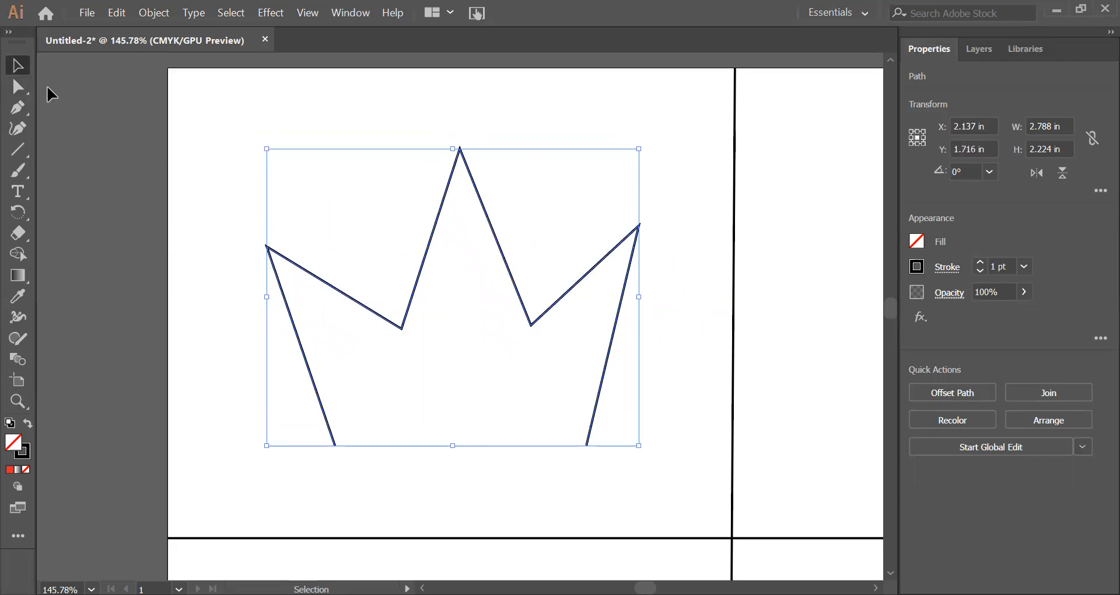
{"action": "left_click", "coordinate": [27, 87]}
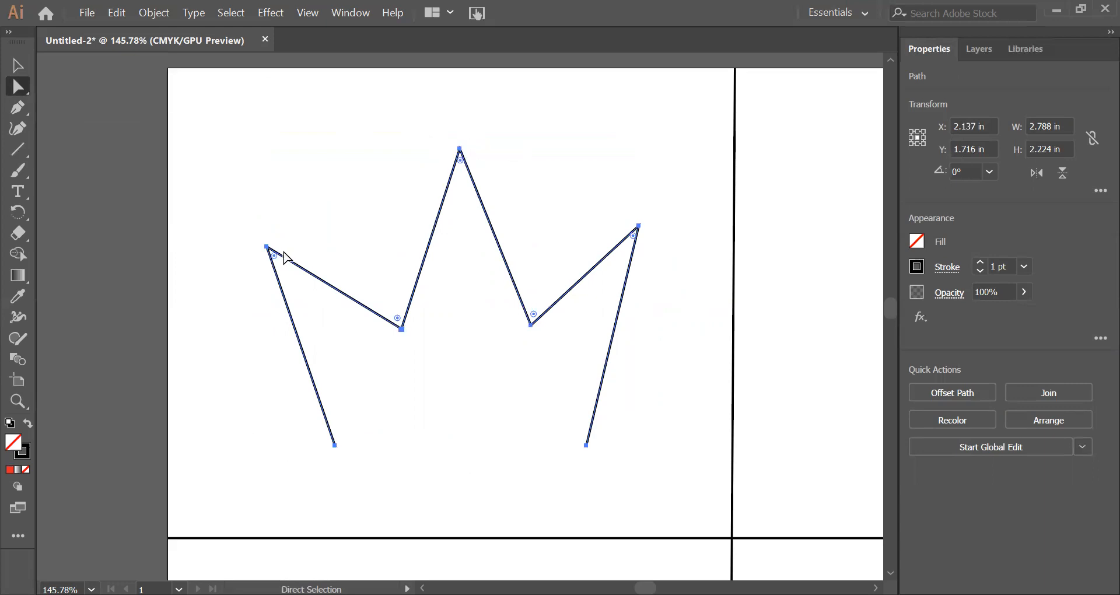
{"action": "left_click_drag", "start_coordinate": [465, 146], "coordinate": [465, 192]}
{"action": "left_click", "coordinate": [473, 158]}
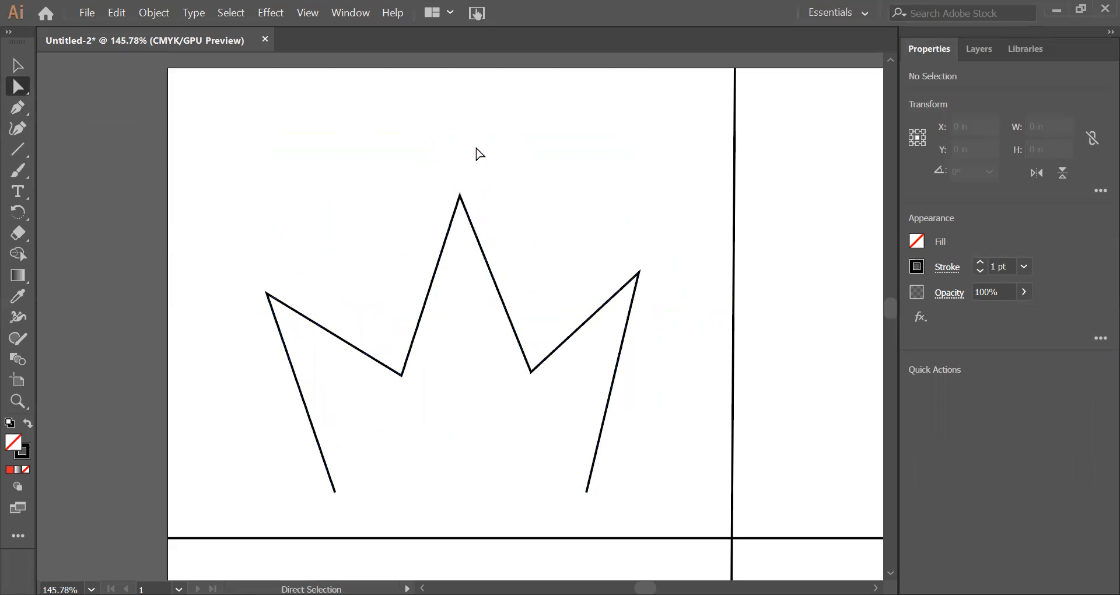
Step: Reshape the crown by moving its middle peak to about X 2.23 in, Y 0.87 in, and its right peak and right base end outward
{"action": "left_click", "coordinate": [461, 197]}
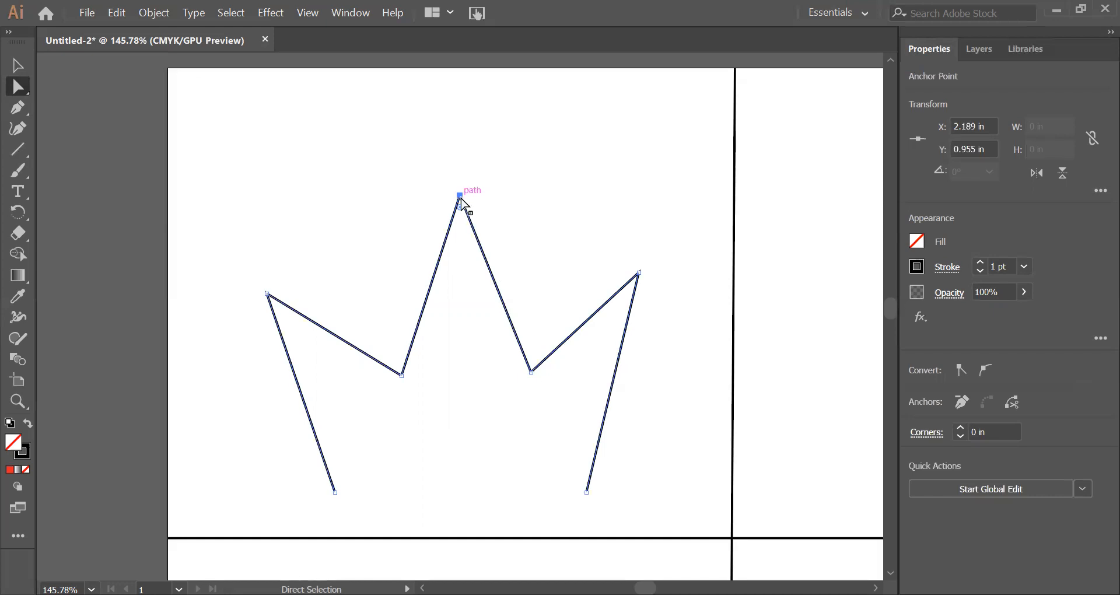
{"action": "mouse_move", "coordinate": [461, 200]}
{"action": "left_mouse_down"}
{"action": "mouse_move", "coordinate": [453, 163]}
{"action": "mouse_move", "coordinate": [364, 89]}
{"action": "mouse_move", "coordinate": [296, 94]}
{"action": "mouse_move", "coordinate": [560, 110]}
{"action": "mouse_move", "coordinate": [463, 114]}
{"action": "mouse_move", "coordinate": [466, 184]}
{"action": "left_mouse_up"}
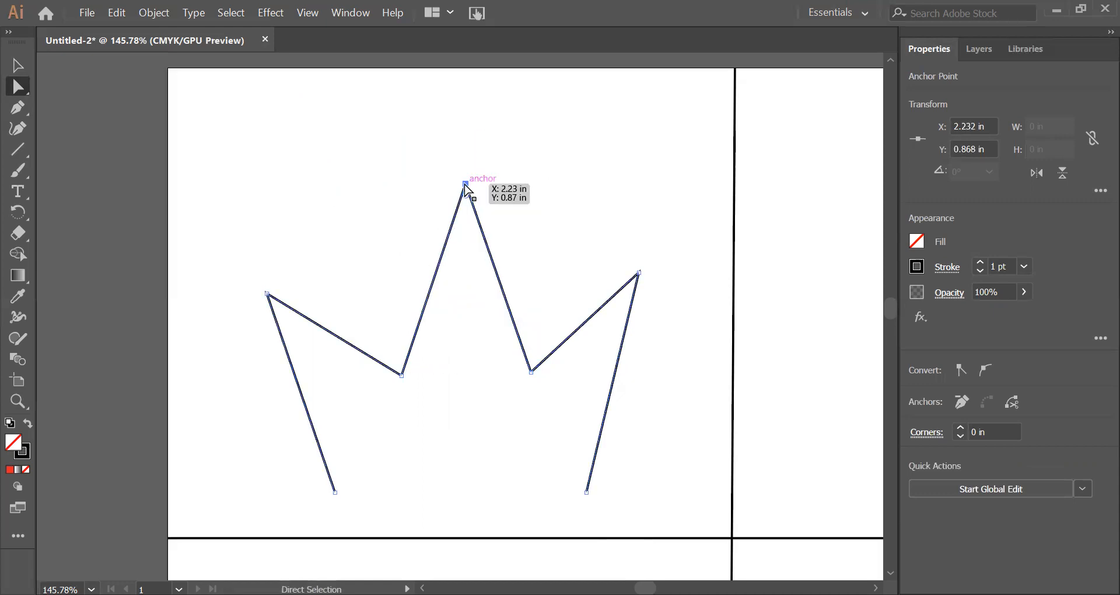
{"action": "left_click_drag", "start_coordinate": [643, 274], "coordinate": [654, 278]}
{"action": "left_click_drag", "start_coordinate": [587, 492], "coordinate": [605, 492]}
{"action": "left_click_drag", "start_coordinate": [656, 280], "coordinate": [659, 285]}
Step: Try rounding the crown's left inner corner with radii of about 0.25 in and 0.83 in, undo each attempt, and deselect the path
{"action": "left_click", "coordinate": [401, 375]}
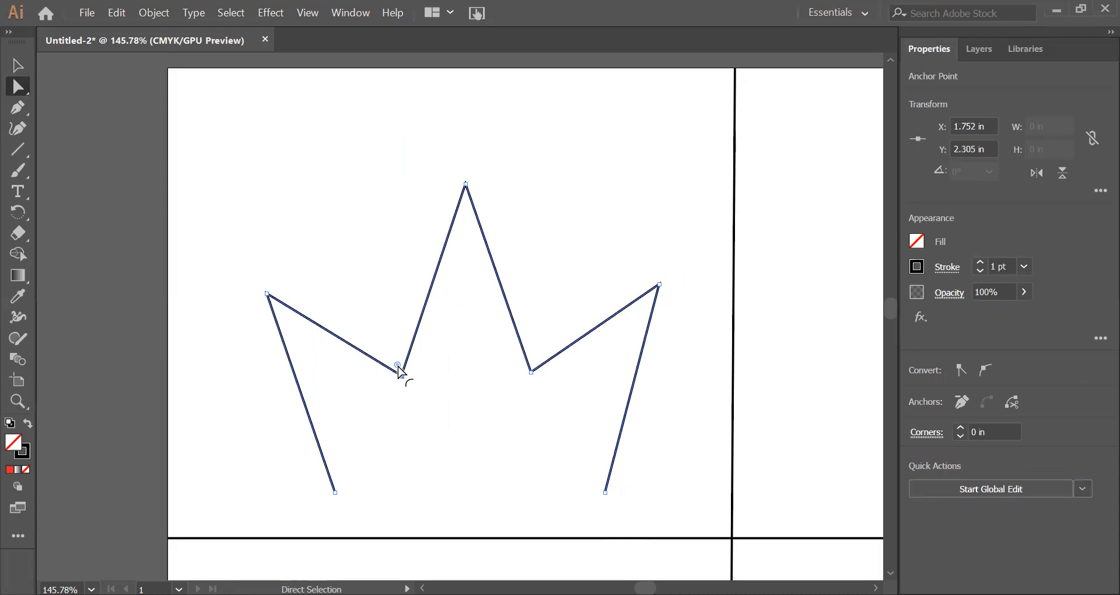
{"action": "left_click_drag", "start_coordinate": [397, 365], "coordinate": [390, 325]}
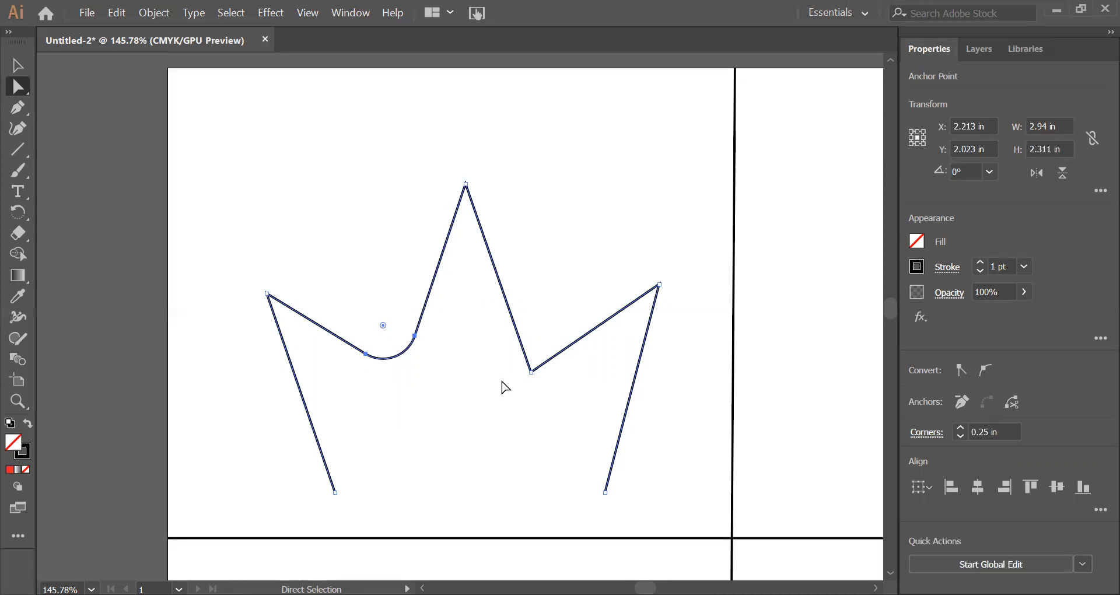
{"action": "key", "text": "ctrl+z"}
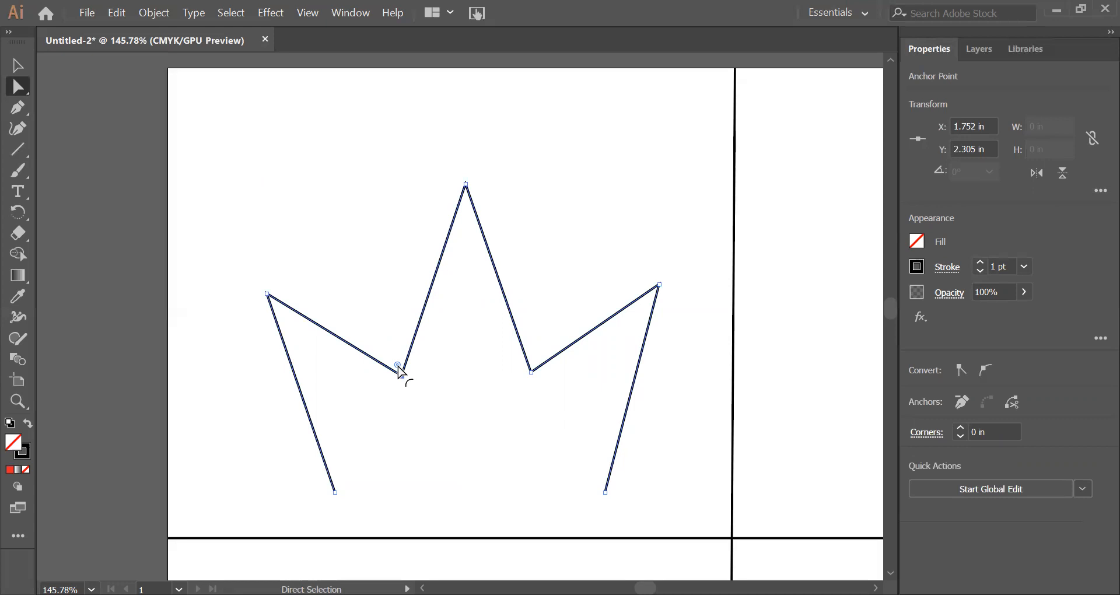
{"action": "left_click_drag", "start_coordinate": [399, 369], "coordinate": [346, 210]}
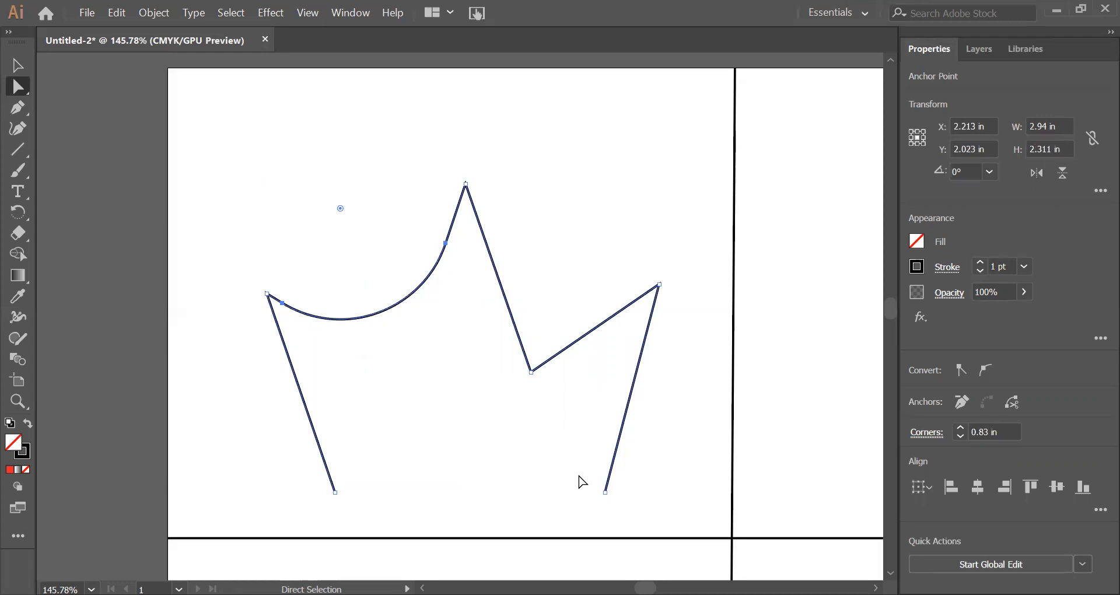
{"action": "key", "text": "ctrl+z"}
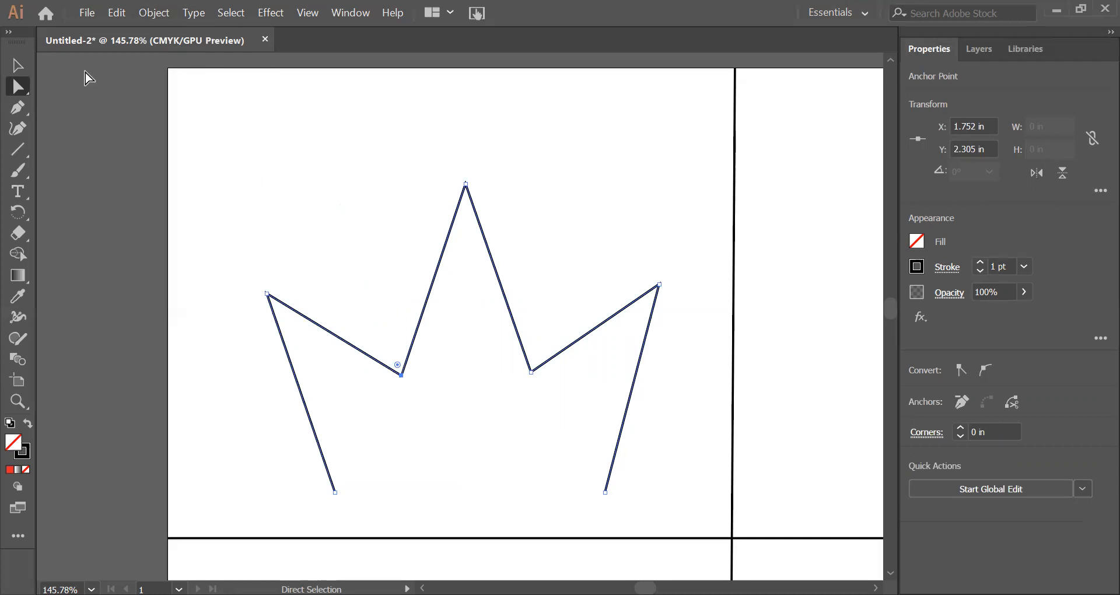
{"action": "left_click", "coordinate": [394, 220]}
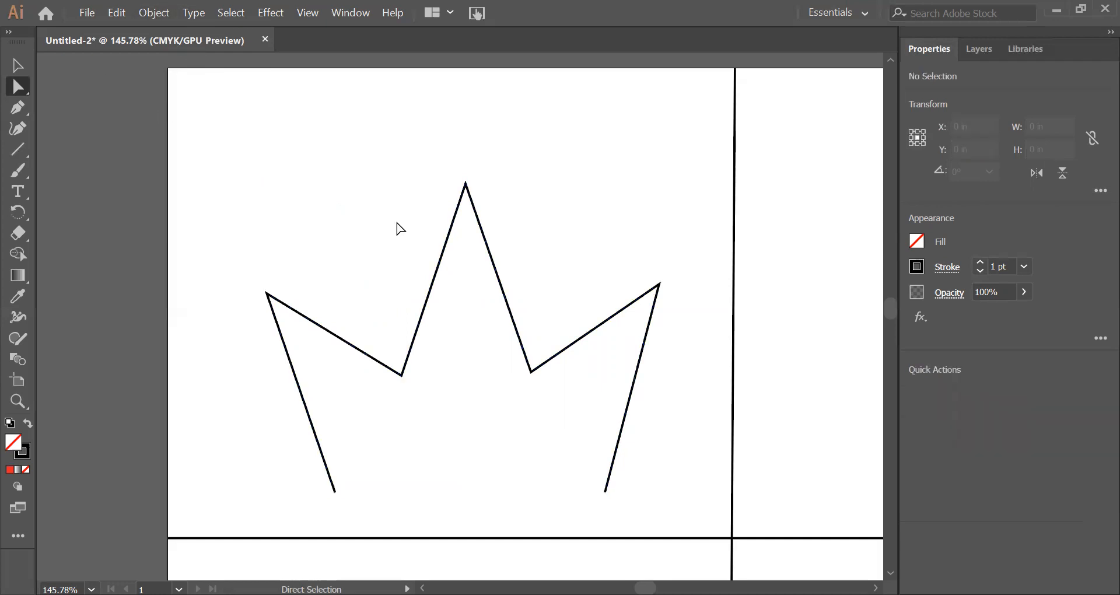
Step: Start an upward arrow in the page's upper-right section with the Pen tool: a vertical segment about 0.83 in up and a horizontal one about 0.88 in left
{"action": "key", "text": "space"}
{"action": "left_click_drag", "start_coordinate": [761, 303], "coordinate": [327, 312]}
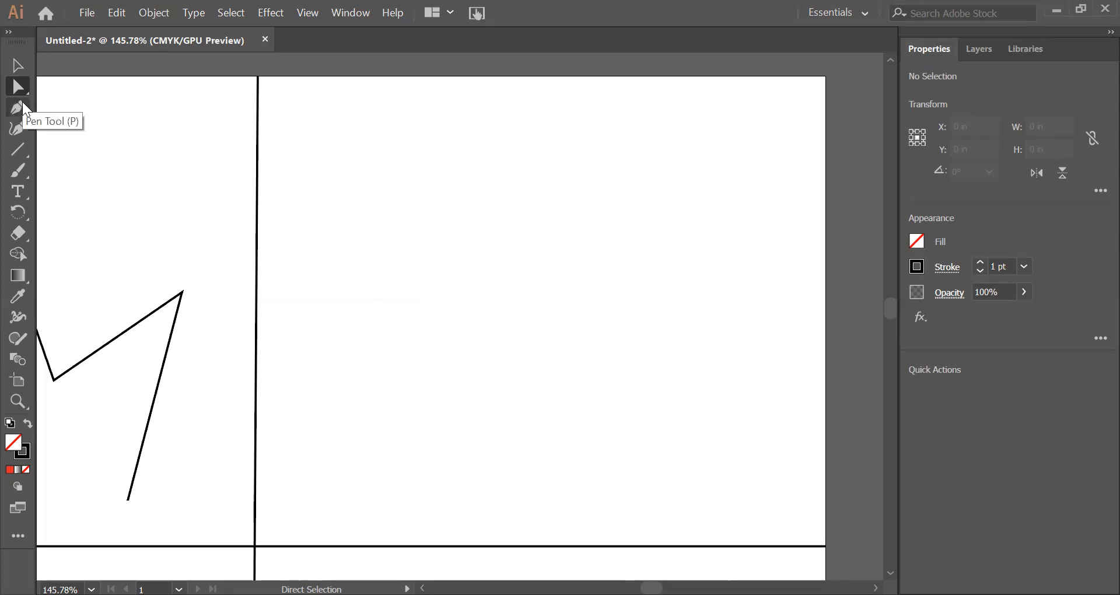
{"action": "key", "text": "p"}
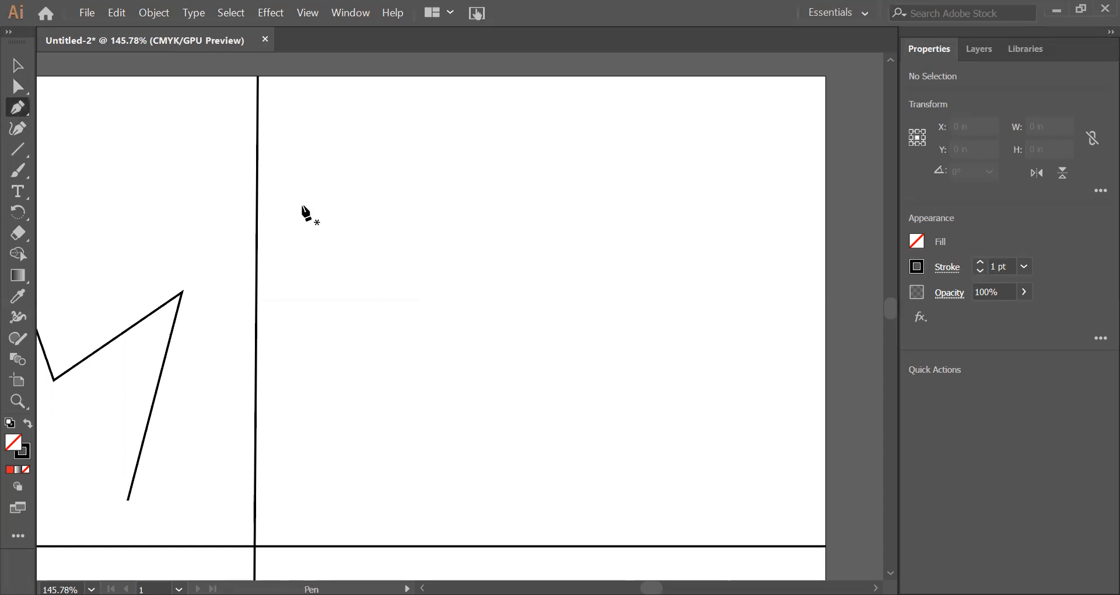
{"action": "left_click", "coordinate": [420, 492]}
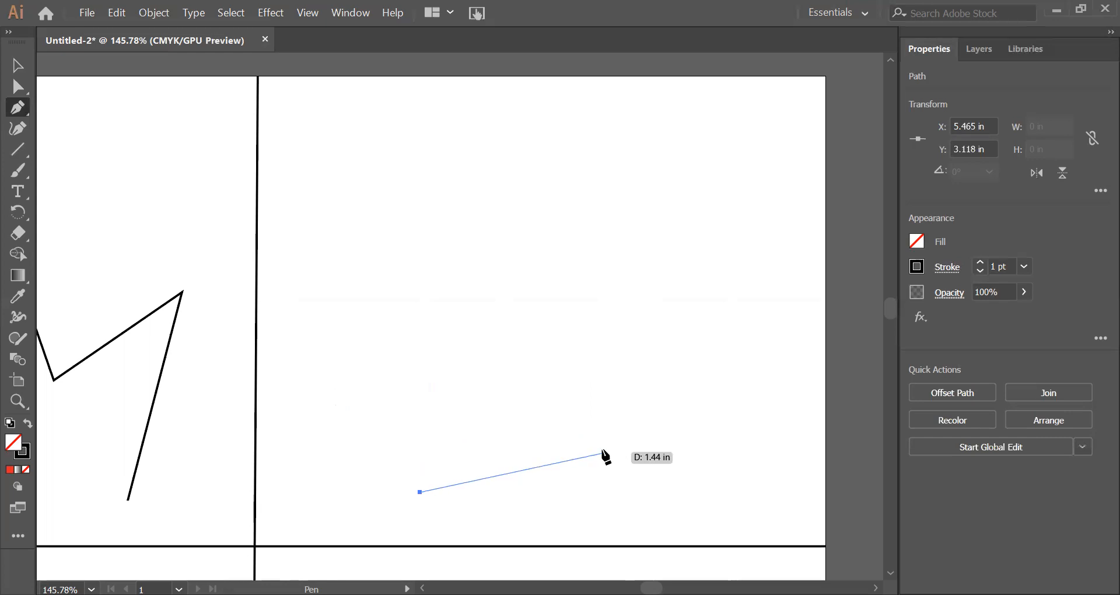
{"action": "left_click", "coordinate": [420, 380], "text": "shift"}
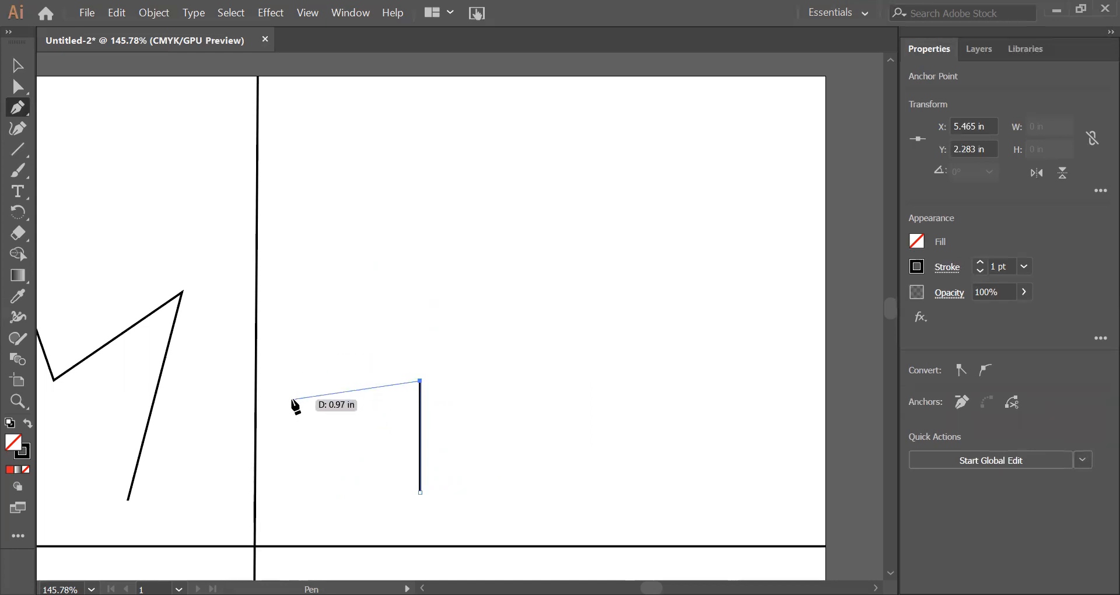
{"action": "key", "text": "shift"}
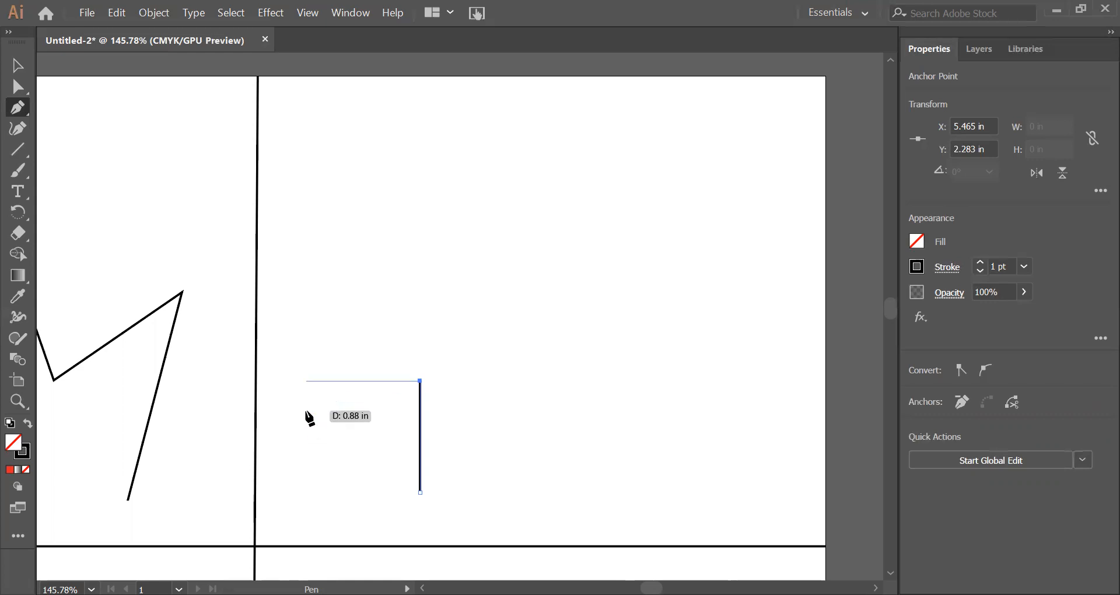
{"action": "left_click", "coordinate": [302, 381]}
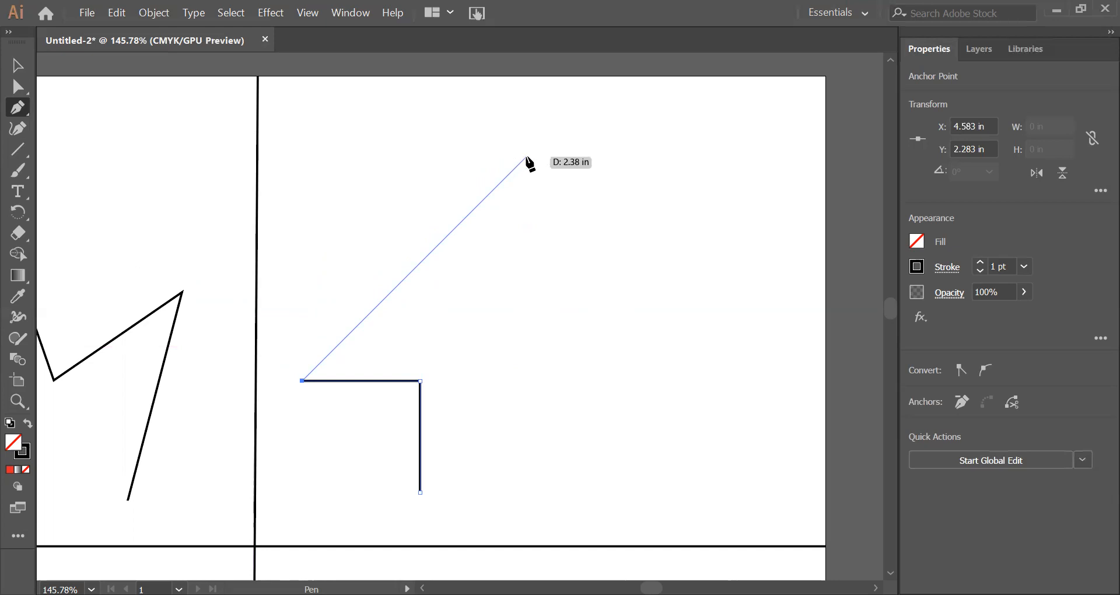
Step: Complete the open arrow outline with two 45-degree diagonals about 2.4 in long, the right underside and a right stem about 0.75 in long, and deselect it
{"action": "left_click", "coordinate": [526, 156]}
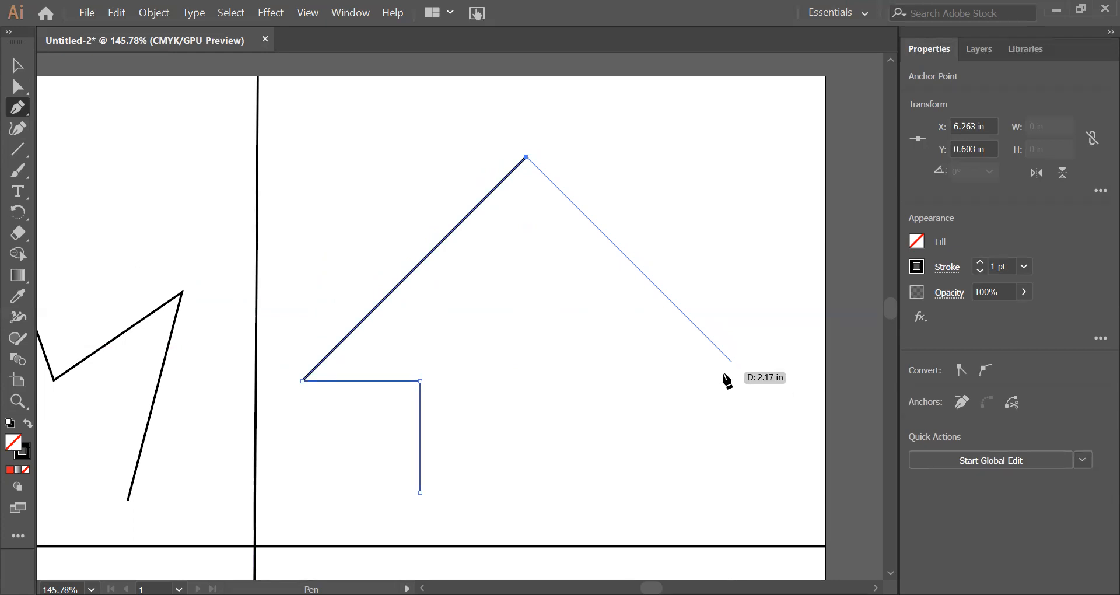
{"action": "left_click", "coordinate": [750, 381]}
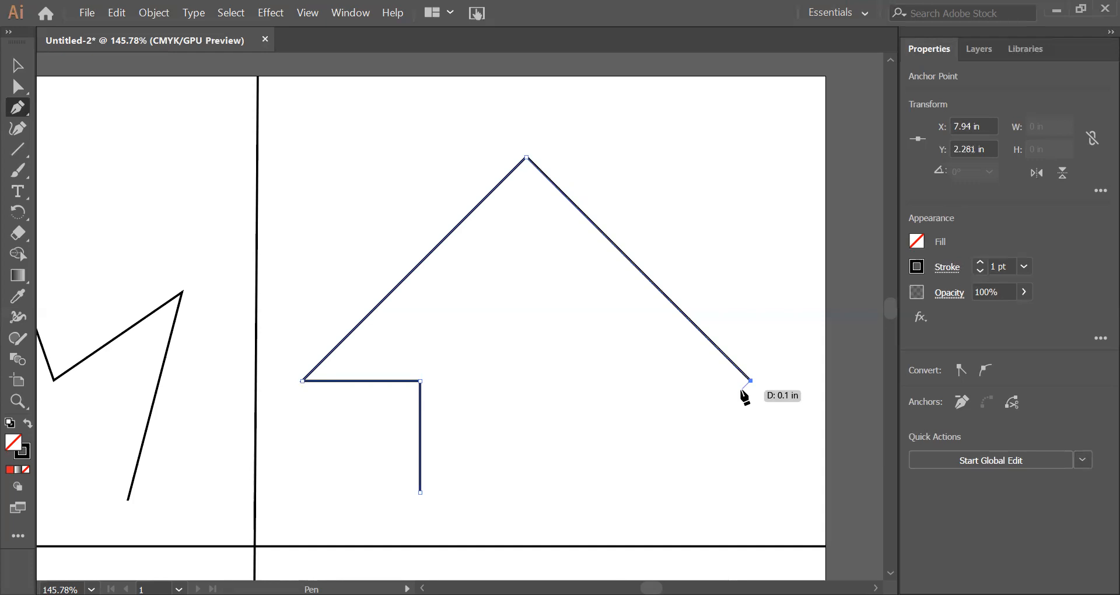
{"action": "left_click", "coordinate": [635, 380]}
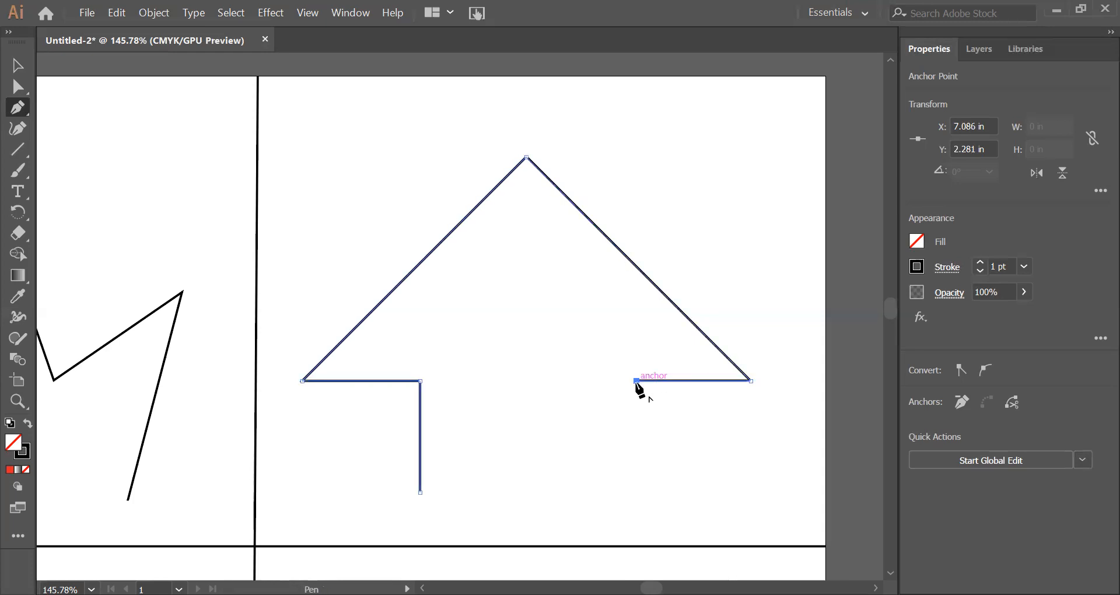
{"action": "left_click", "coordinate": [635, 480]}
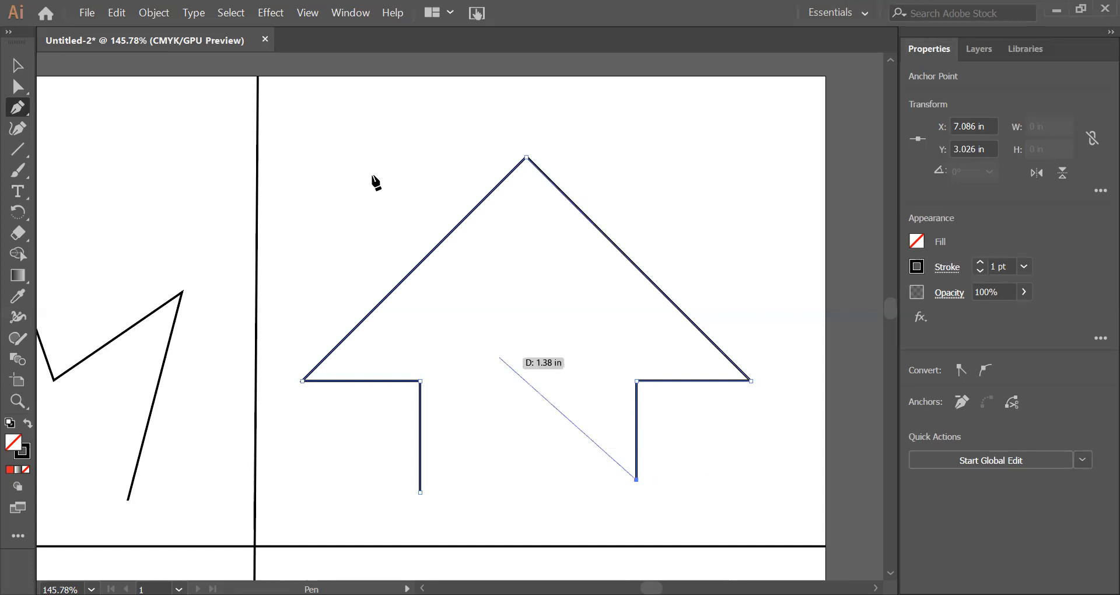
{"action": "left_click", "coordinate": [229, 14]}
{"action": "left_click", "coordinate": [235, 69]}
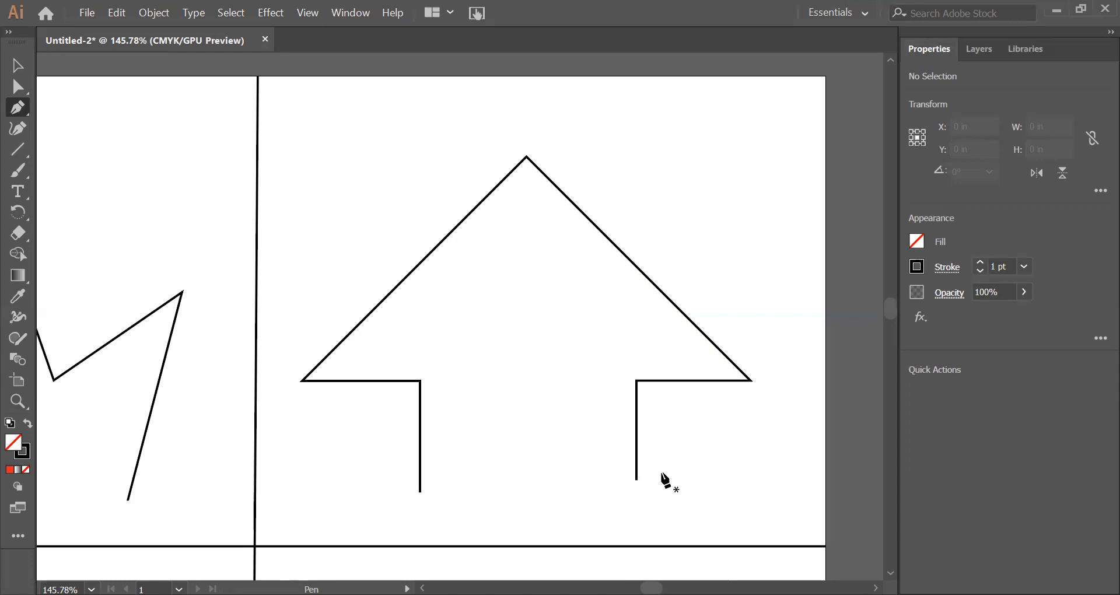
Step: Draw a four-segment straight zigzag with the Pen tool in the page's middle-left section
{"action": "left_click", "coordinate": [28, 66]}
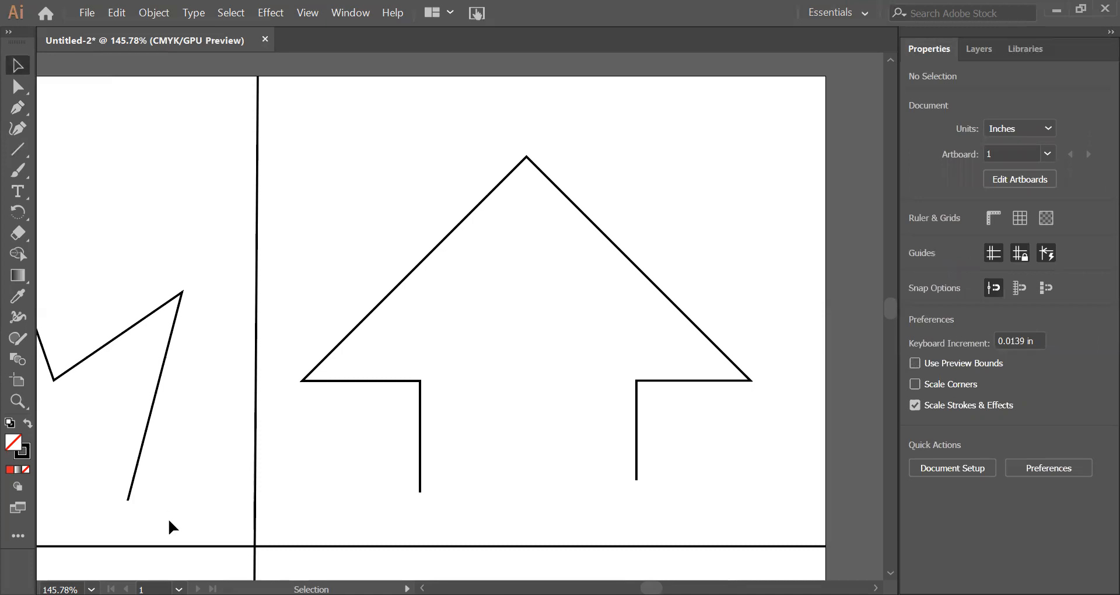
{"action": "left_click", "coordinate": [18, 404]}
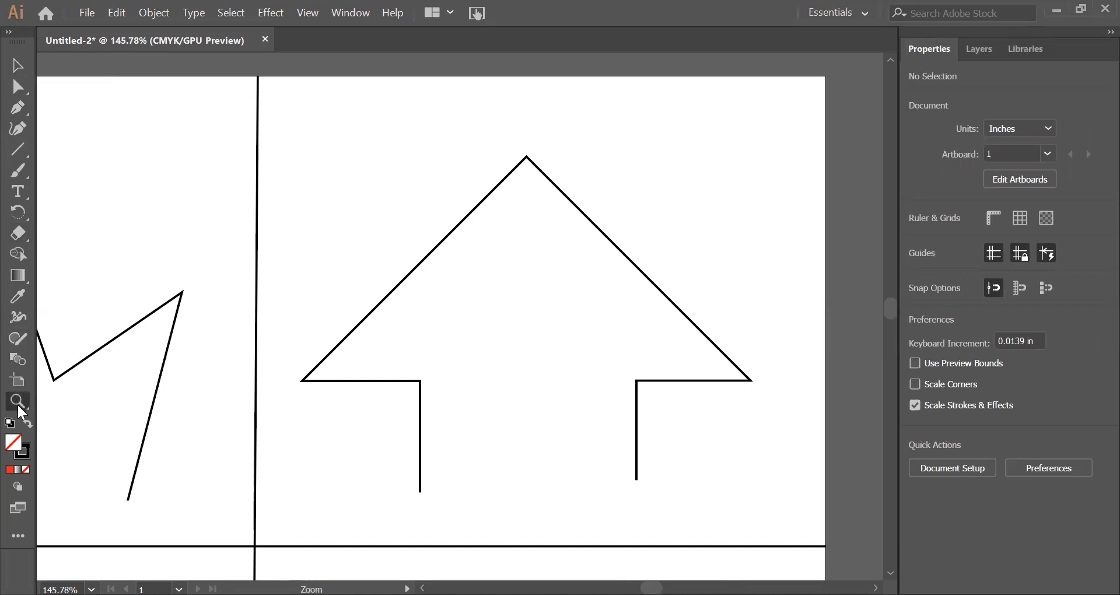
{"action": "left_click_drag", "start_coordinate": [235, 419], "coordinate": [380, 220]}
{"action": "left_click_drag", "start_coordinate": [338, 429], "coordinate": [550, 273]}
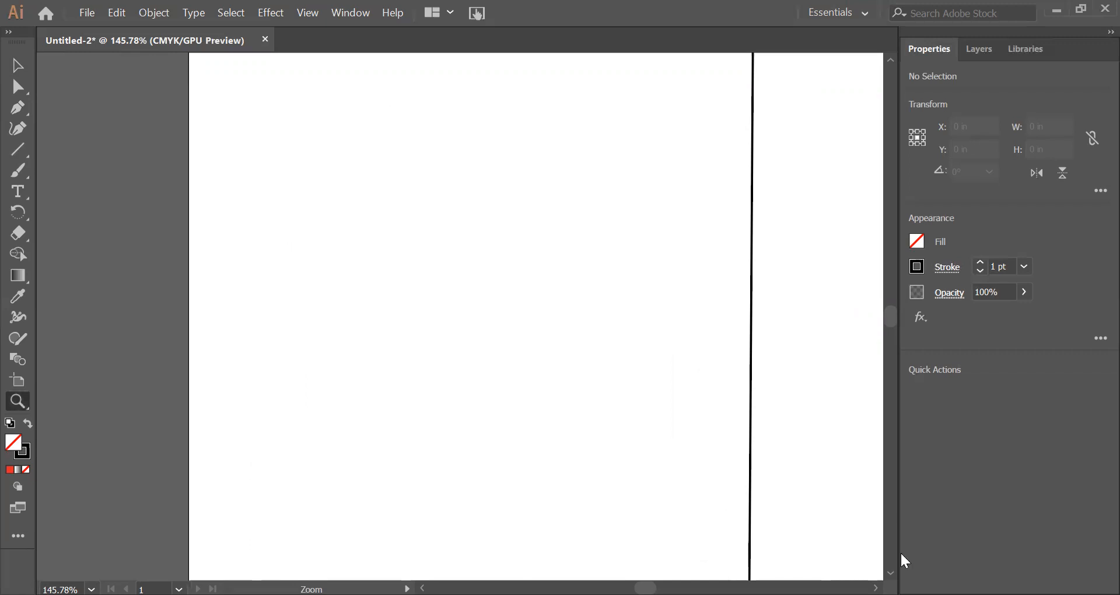
{"action": "key", "text": "v"}
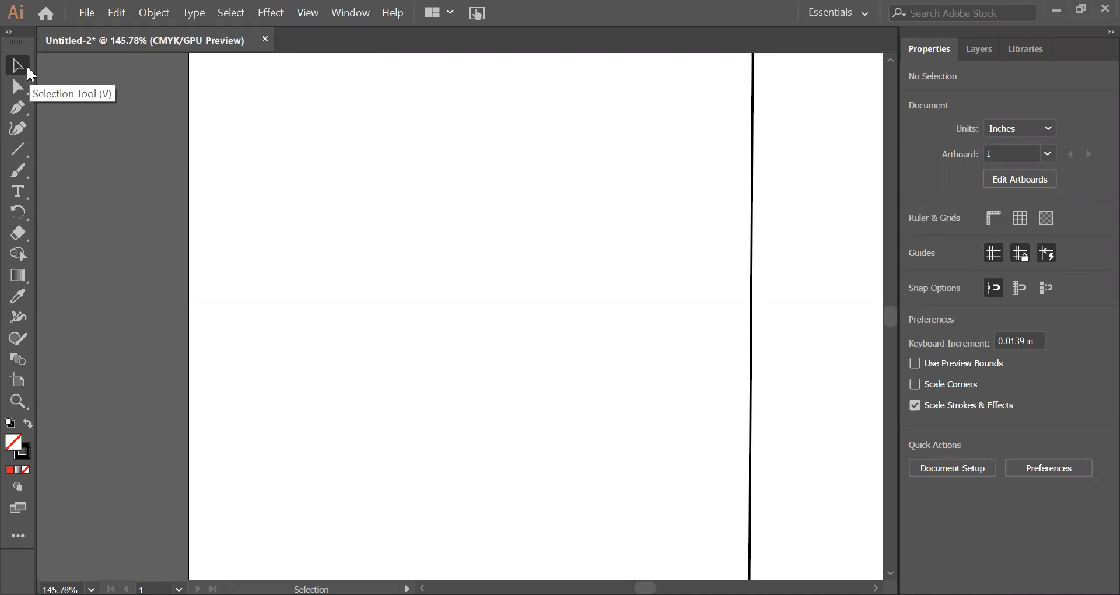
{"action": "left_click", "coordinate": [28, 105]}
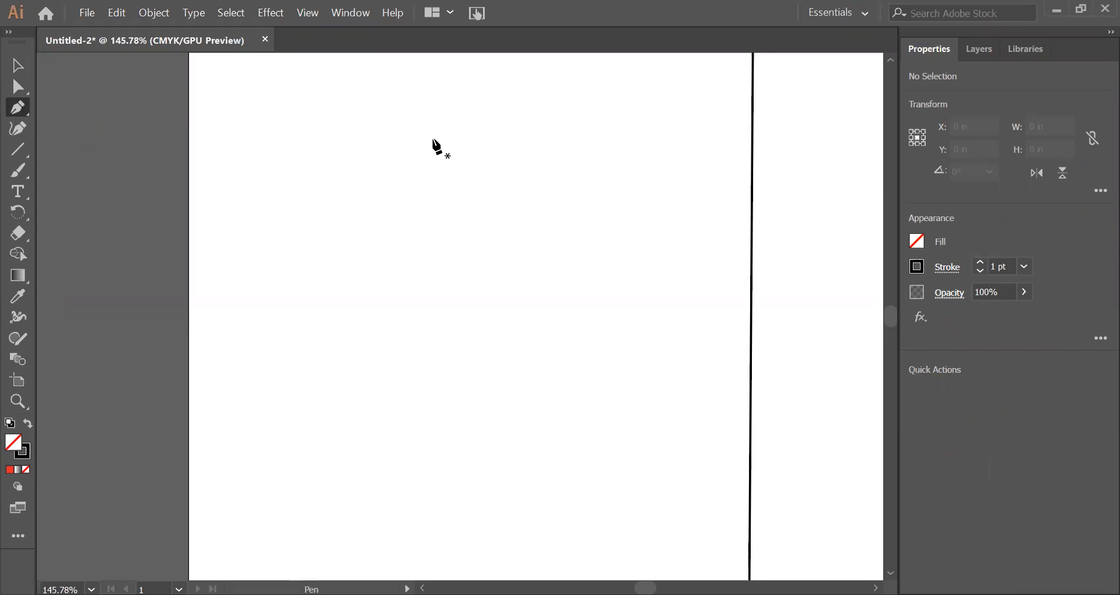
{"action": "left_click", "coordinate": [407, 120]}
{"action": "left_click", "coordinate": [316, 148]}
{"action": "left_click", "coordinate": [388, 170]}
{"action": "left_click", "coordinate": [317, 189]}
{"action": "left_click", "coordinate": [392, 216]}
Step: Continue the zigzag as a winding smooth curve with an inner loop and a hooked end at about X 2.96 in, Y 3.98 in, and deselect it
{"action": "left_click_drag", "start_coordinate": [431, 234], "coordinate": [380, 465]}
{"action": "left_click_drag", "start_coordinate": [430, 505], "coordinate": [500, 513]}
{"action": "left_click_drag", "start_coordinate": [561, 477], "coordinate": [577, 424]}
{"action": "left_click_drag", "start_coordinate": [568, 371], "coordinate": [472, 385]}
{"action": "left_click_drag", "start_coordinate": [492, 422], "coordinate": [601, 394]}
{"action": "left_click_drag", "start_coordinate": [624, 316], "coordinate": [627, 282]}
{"action": "left_click_drag", "start_coordinate": [591, 196], "coordinate": [569, 180]}
{"action": "left_click_drag", "start_coordinate": [493, 145], "coordinate": [485, 105]}
{"action": "left_click_drag", "start_coordinate": [584, 113], "coordinate": [636, 162]}
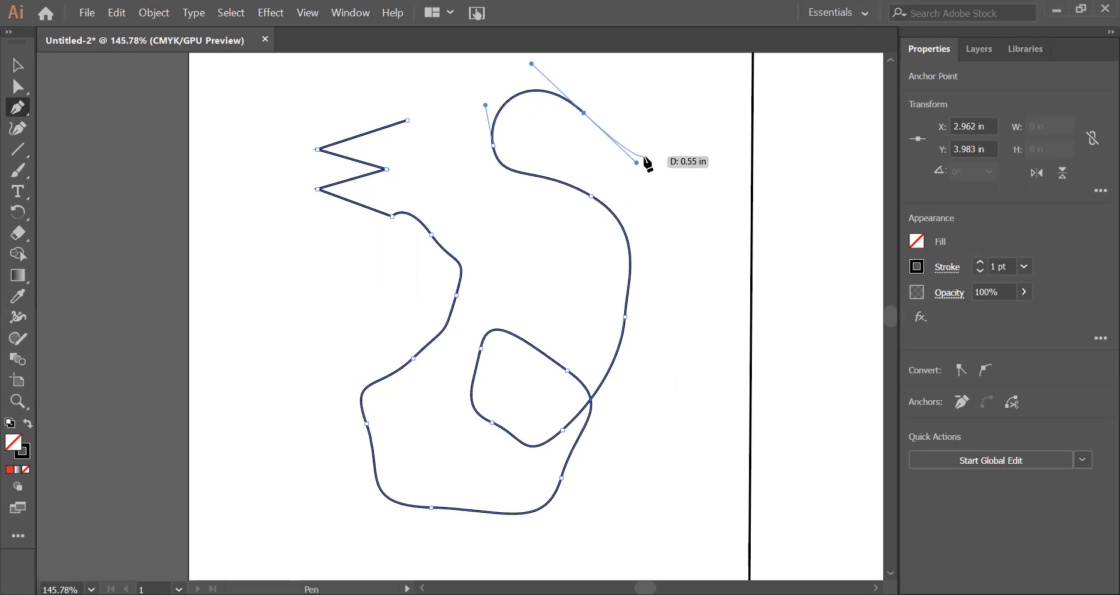
{"action": "left_click", "coordinate": [230, 12]}
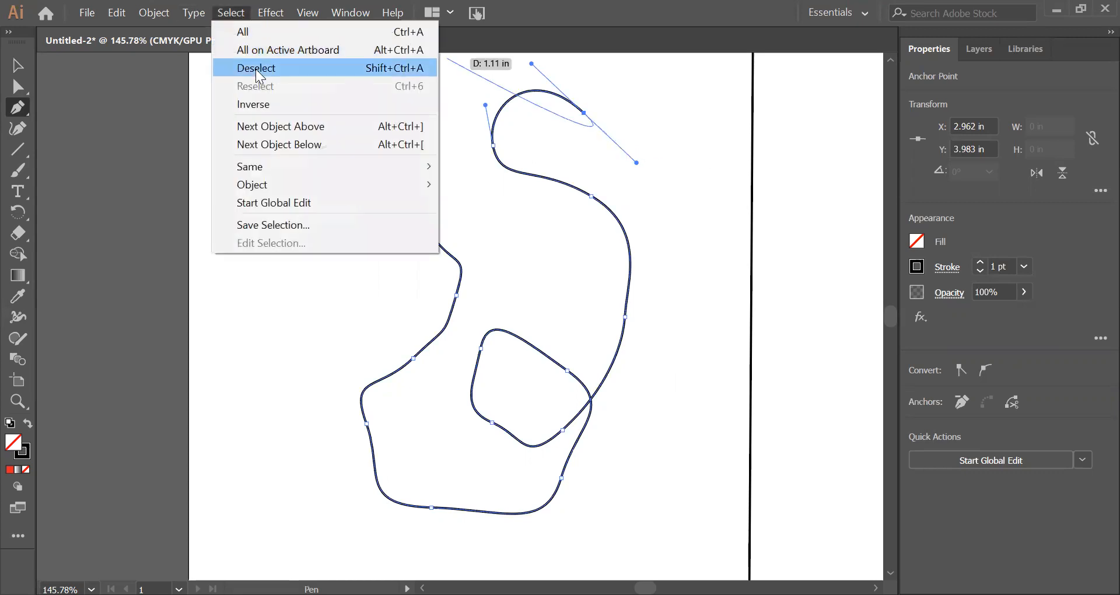
{"action": "left_click", "coordinate": [256, 68]}
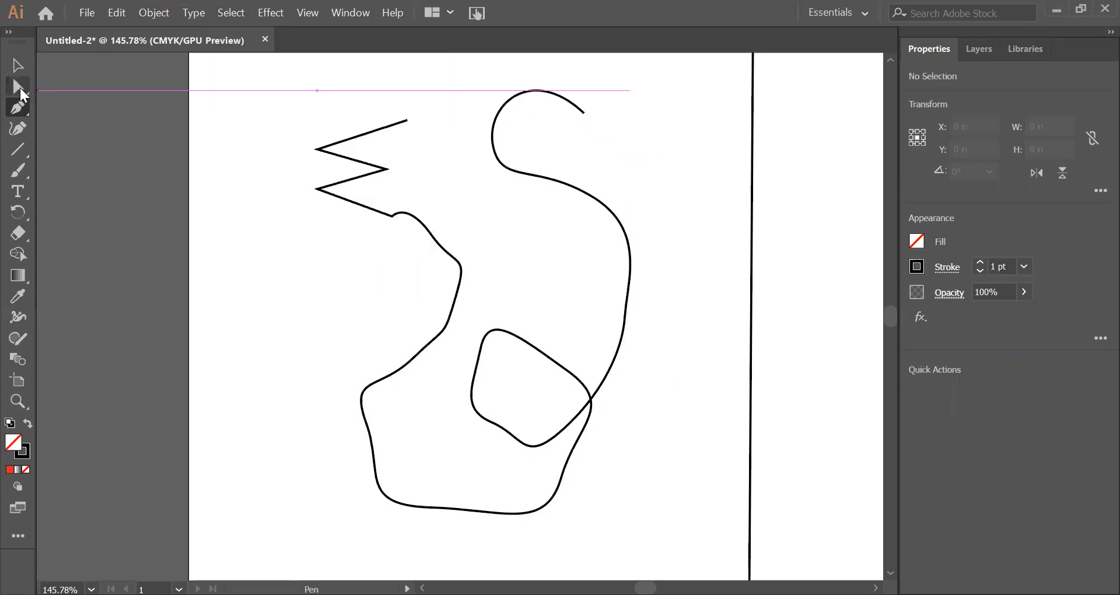
Step: Shorten and re-angle both direction handles of the curve's upper hooked end anchor with the Direct Selection tool
{"action": "left_click", "coordinate": [19, 88]}
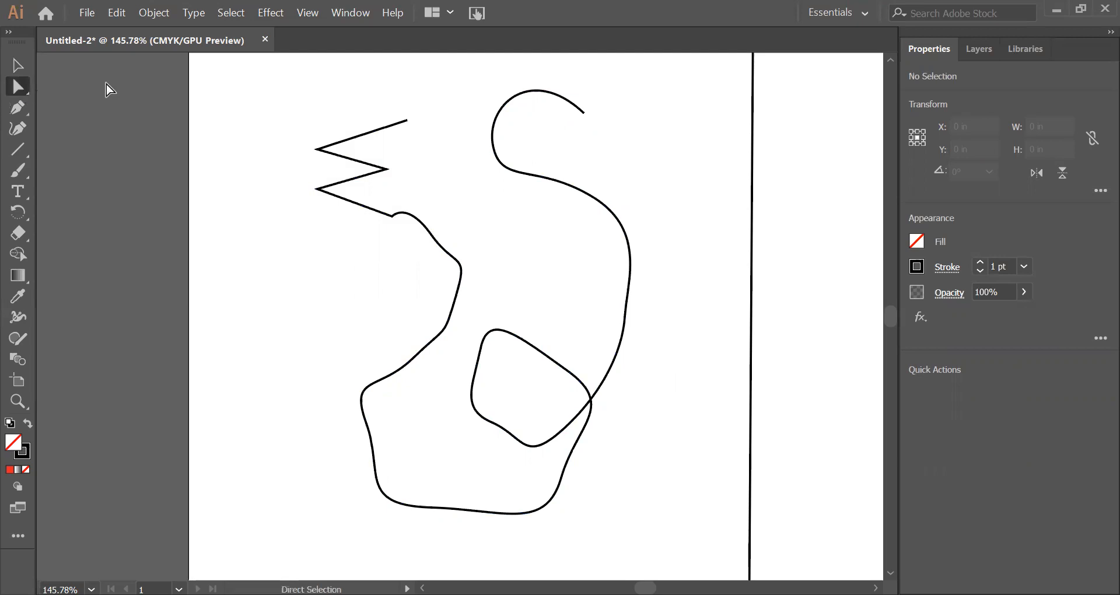
{"action": "left_click", "coordinate": [584, 113]}
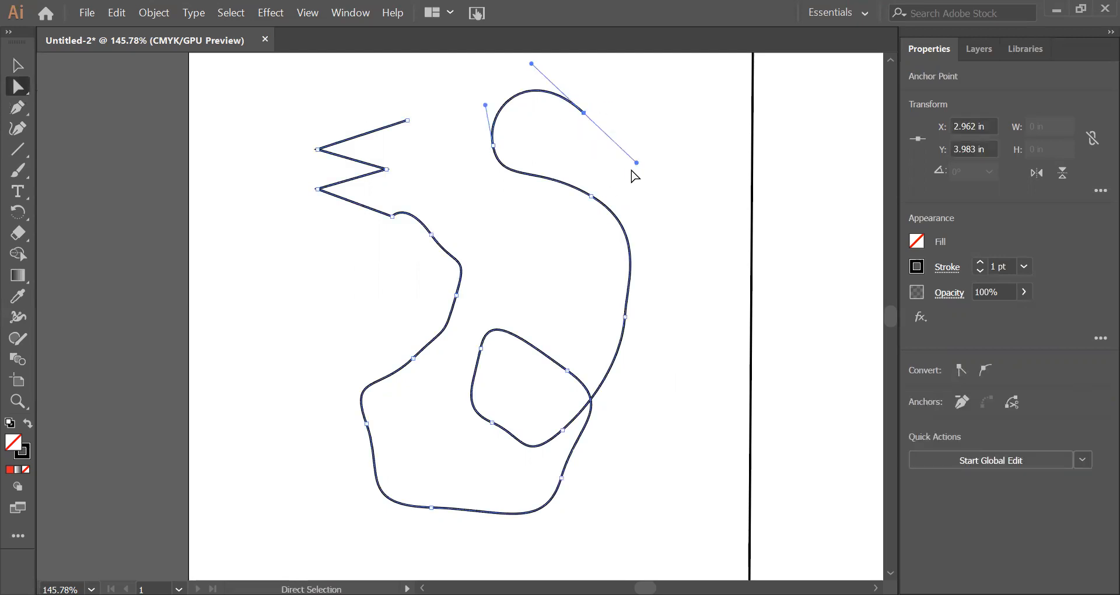
{"action": "left_click_drag", "start_coordinate": [636, 163], "coordinate": [601, 126]}
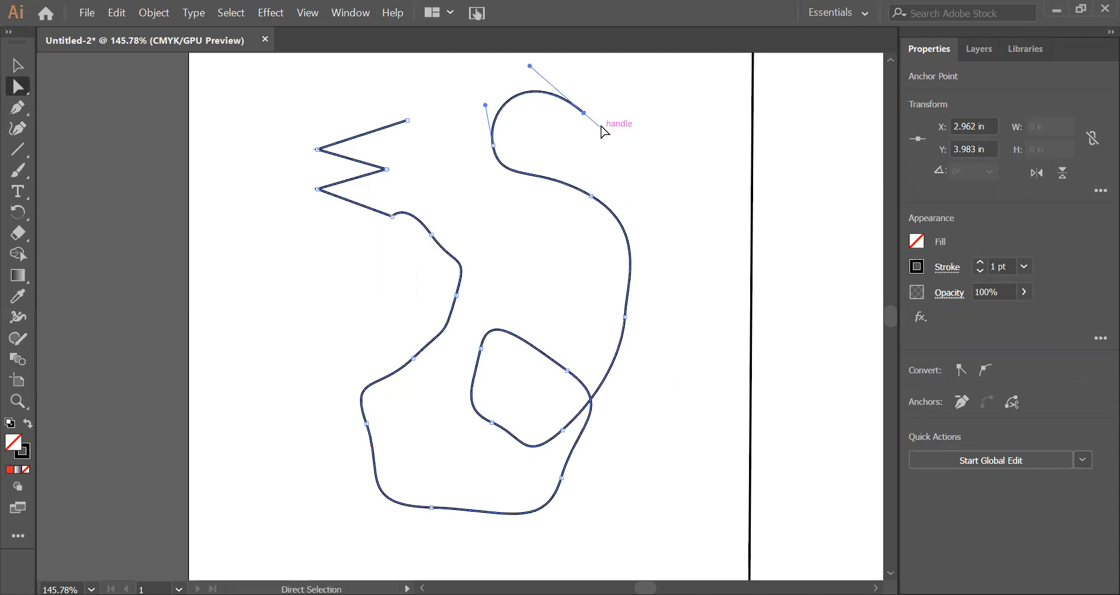
{"action": "left_click_drag", "start_coordinate": [529, 66], "coordinate": [602, 94]}
{"action": "left_click_drag", "start_coordinate": [567, 130], "coordinate": [590, 124]}
{"action": "left_click_drag", "start_coordinate": [574, 87], "coordinate": [564, 80]}
{"action": "left_click", "coordinate": [584, 113]}
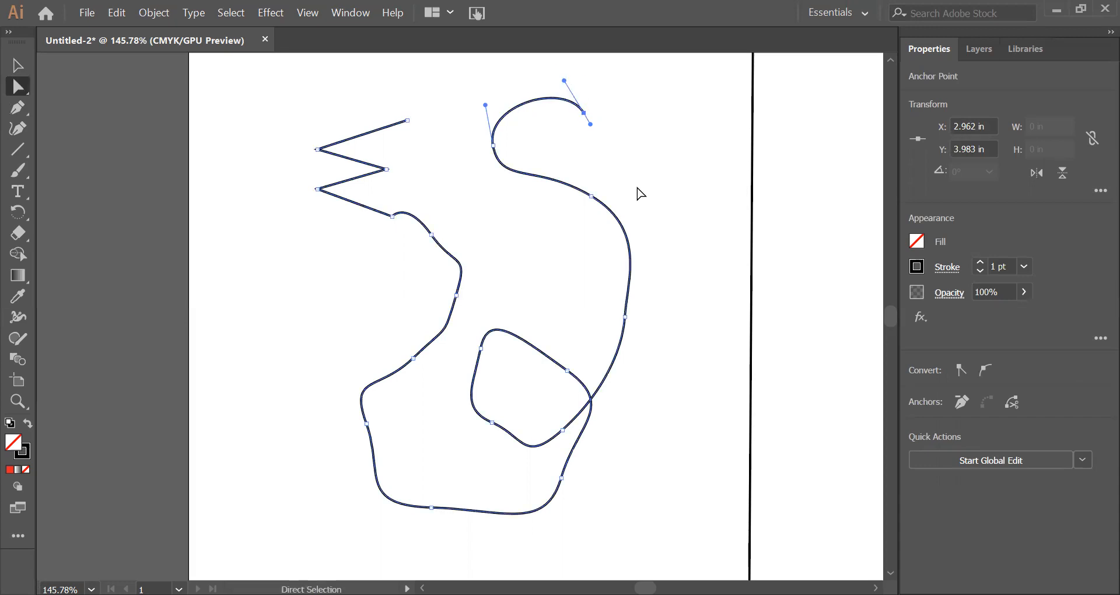
Step: Delete the entire zigzag-and-curve practice path
{"action": "left_click", "coordinate": [18, 66]}
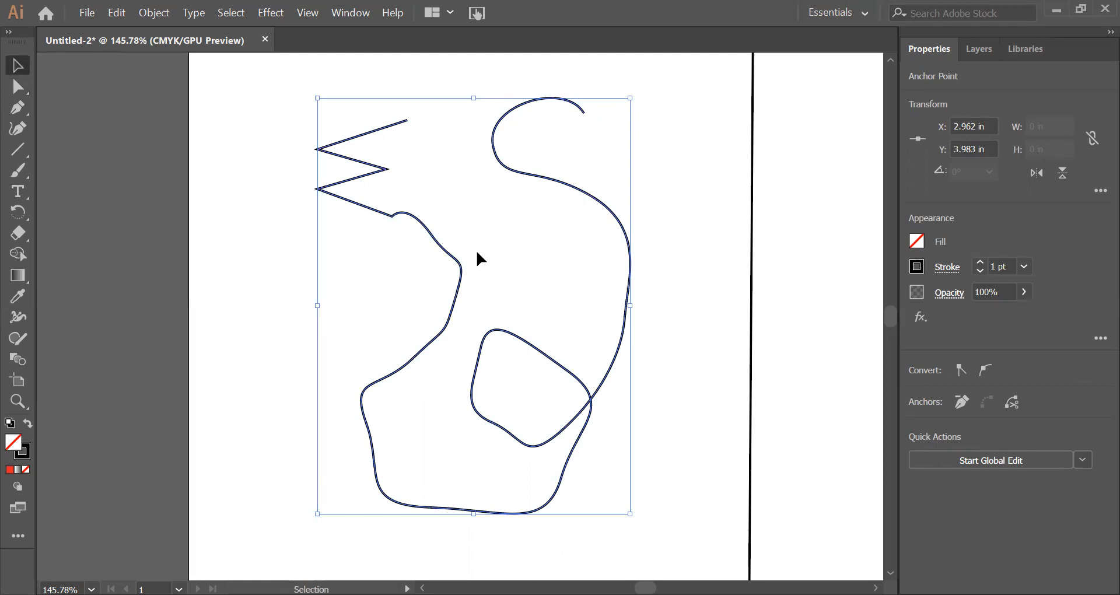
{"action": "key", "text": "Delete"}
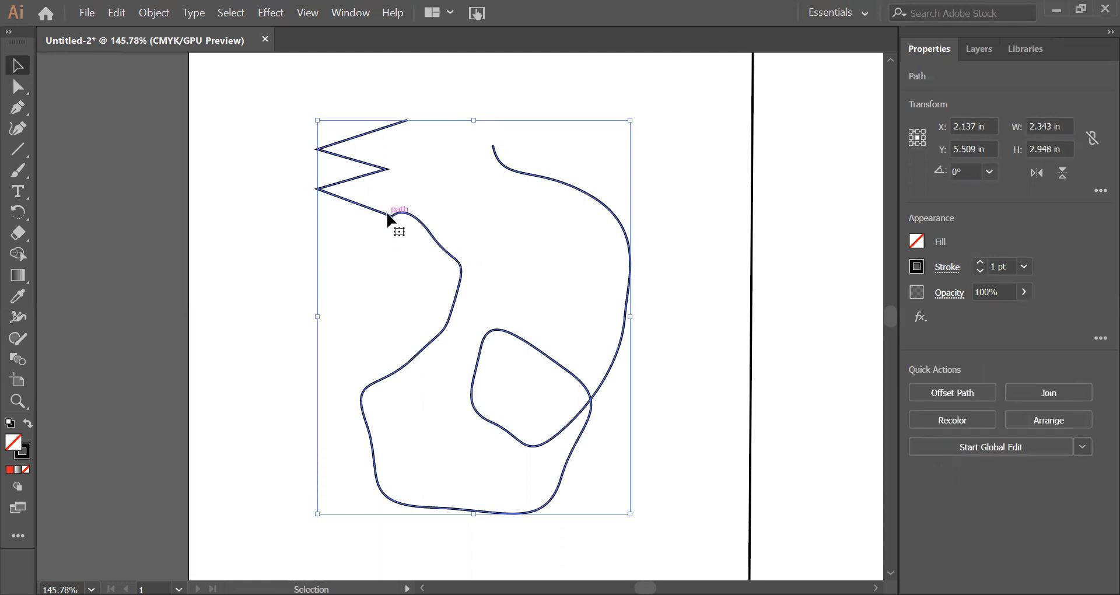
{"action": "key", "text": "Delete"}
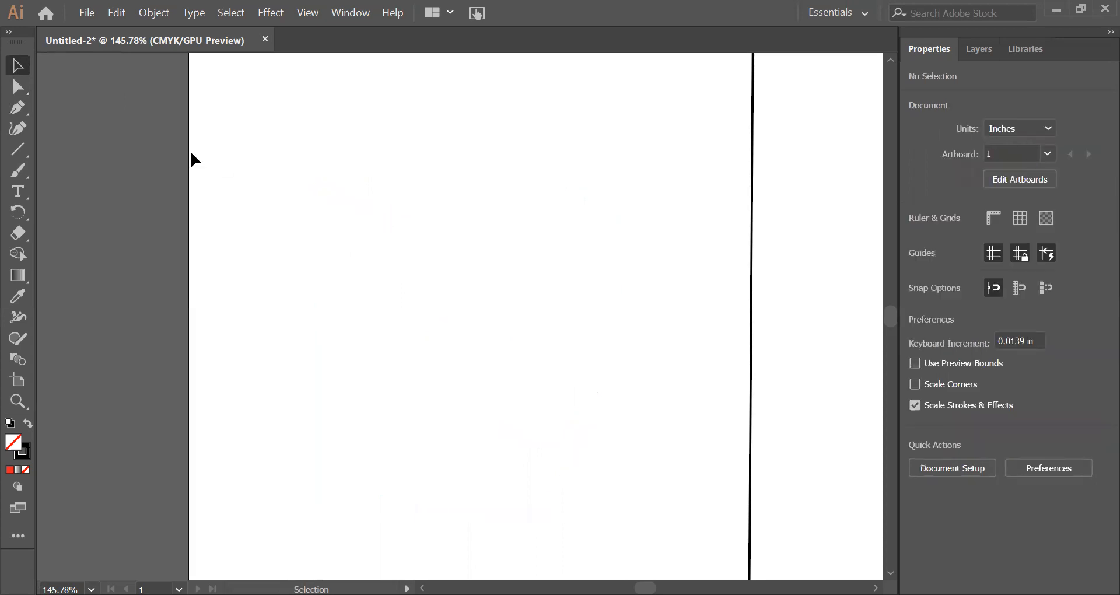
Step: Try a Pen tool arch about 0.73 in wide starting at about X 0.67 in, Y 4.89 in, deselect it and undo it entirely
{"action": "left_click", "coordinate": [22, 106]}
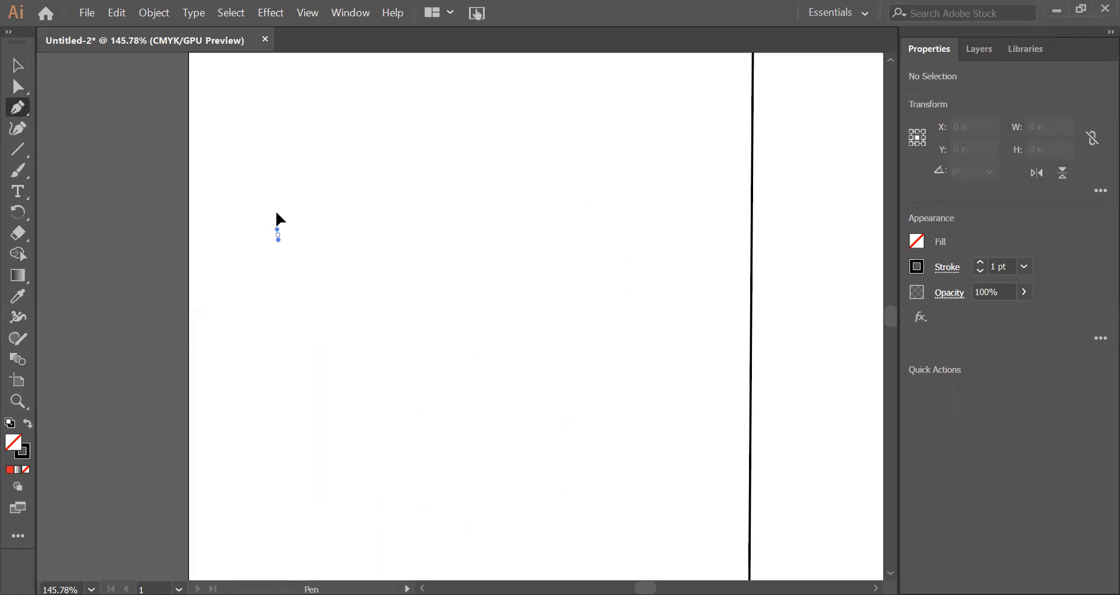
{"action": "left_click_drag", "start_coordinate": [281, 164], "coordinate": [275, 150]}
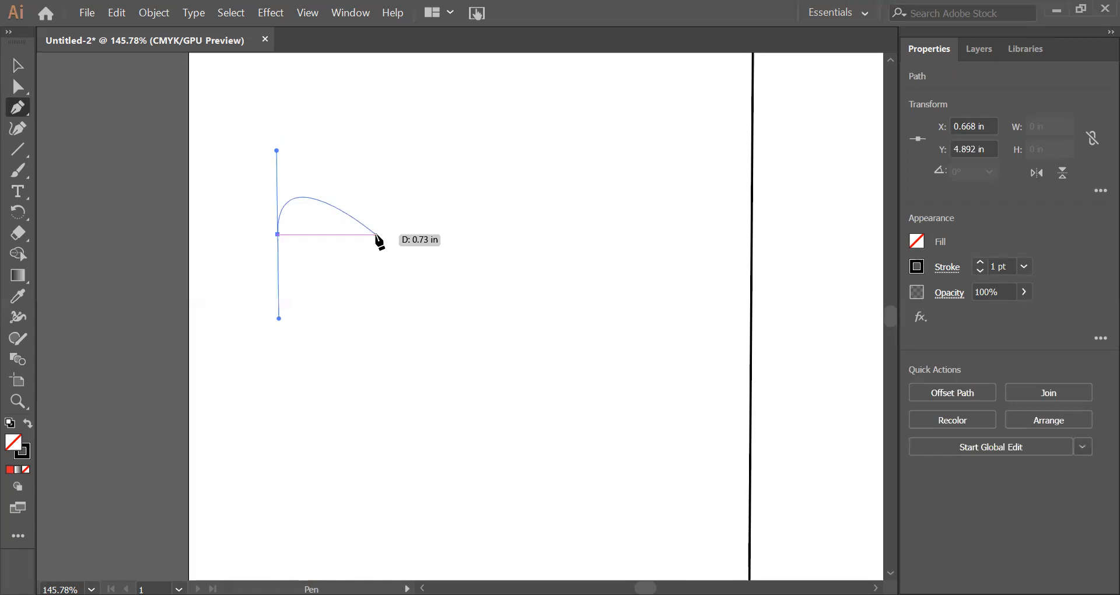
{"action": "left_click_drag", "start_coordinate": [376, 235], "coordinate": [376, 307]}
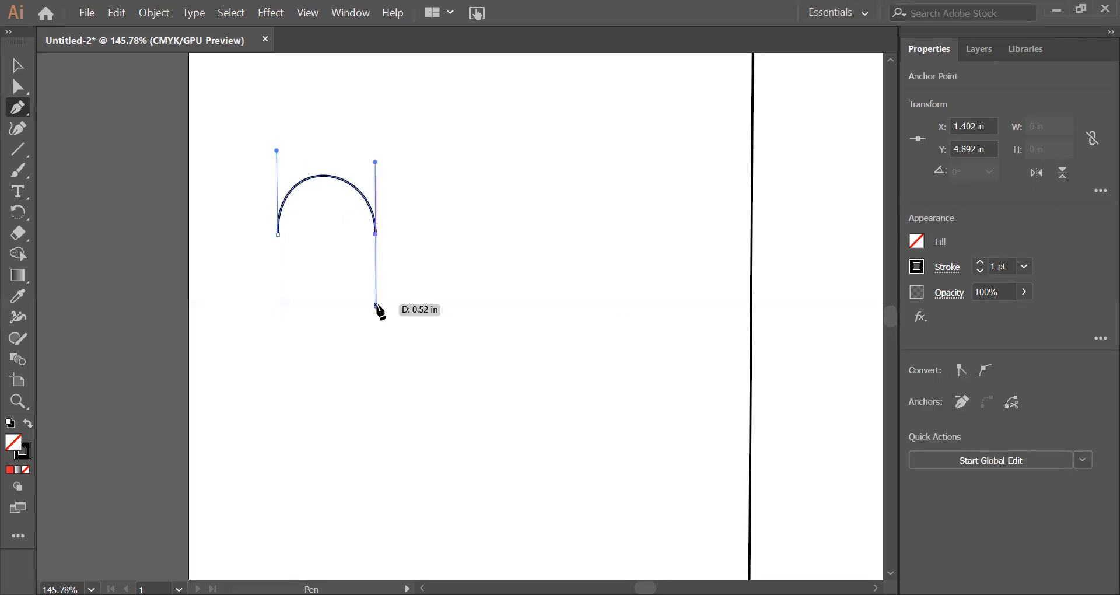
{"action": "left_click", "coordinate": [220, 13]}
{"action": "left_click", "coordinate": [239, 67]}
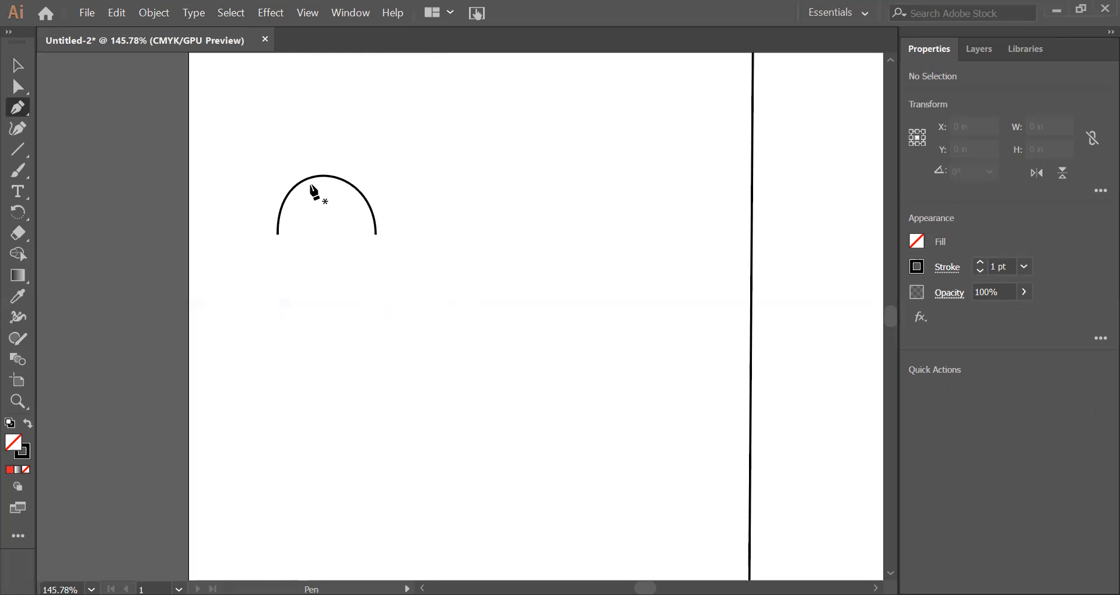
{"action": "key", "text": "ctrl+z"}
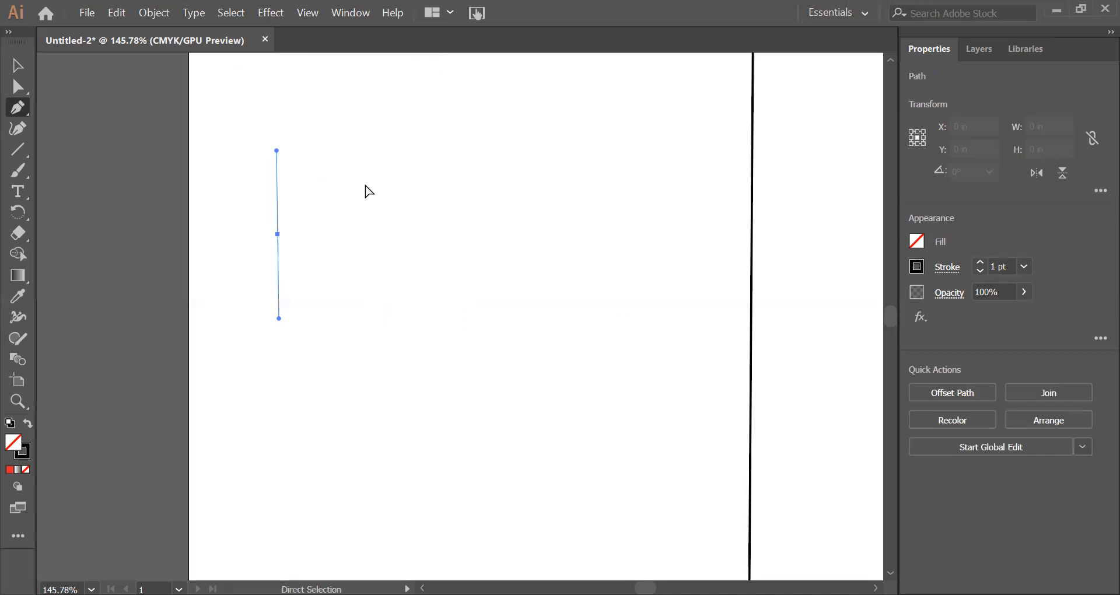
{"action": "key", "text": "ctrl+z"}
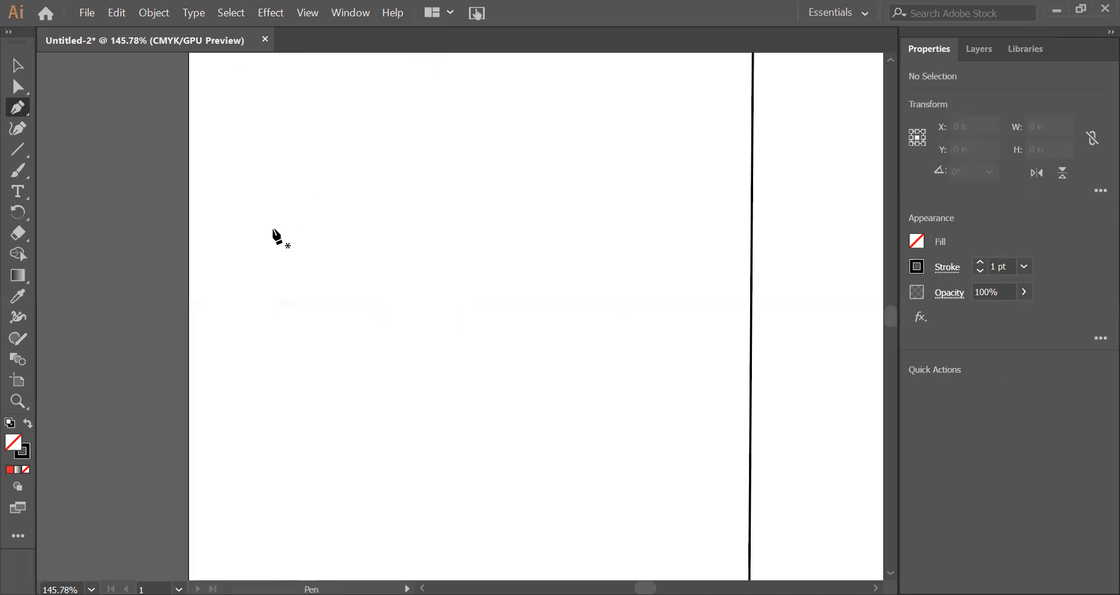
Step: Draw an arch with vertical handles from about X 0.64 in to X 1.30 in at Y 4.85 in, and deselect it
{"action": "left_click_drag", "start_coordinate": [273, 217], "coordinate": [273, 139]}
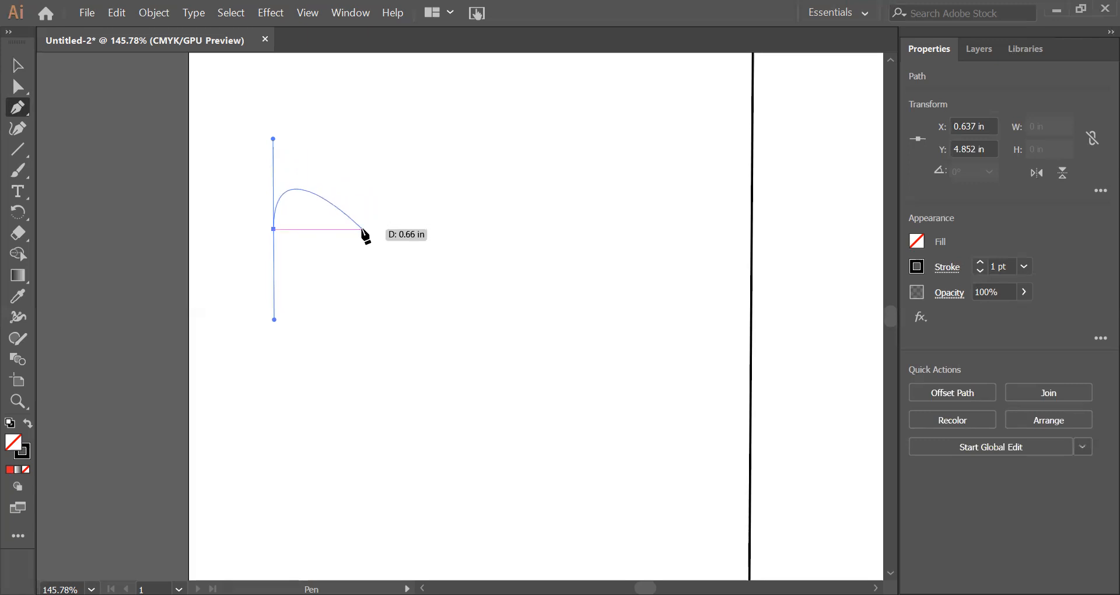
{"action": "left_click_drag", "start_coordinate": [362, 229], "coordinate": [362, 301]}
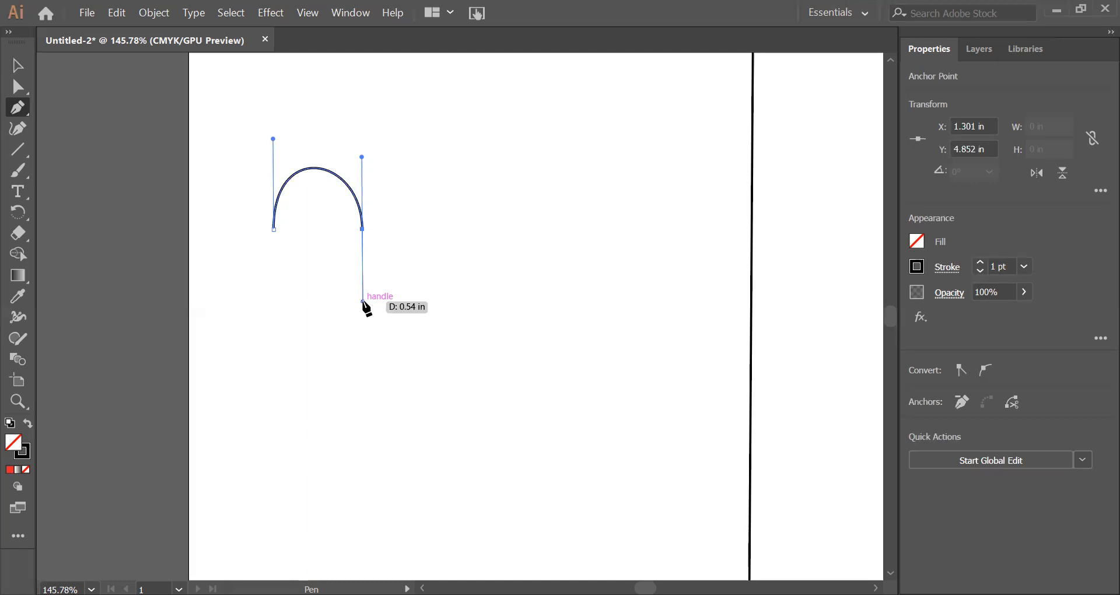
{"action": "key", "text": "v"}
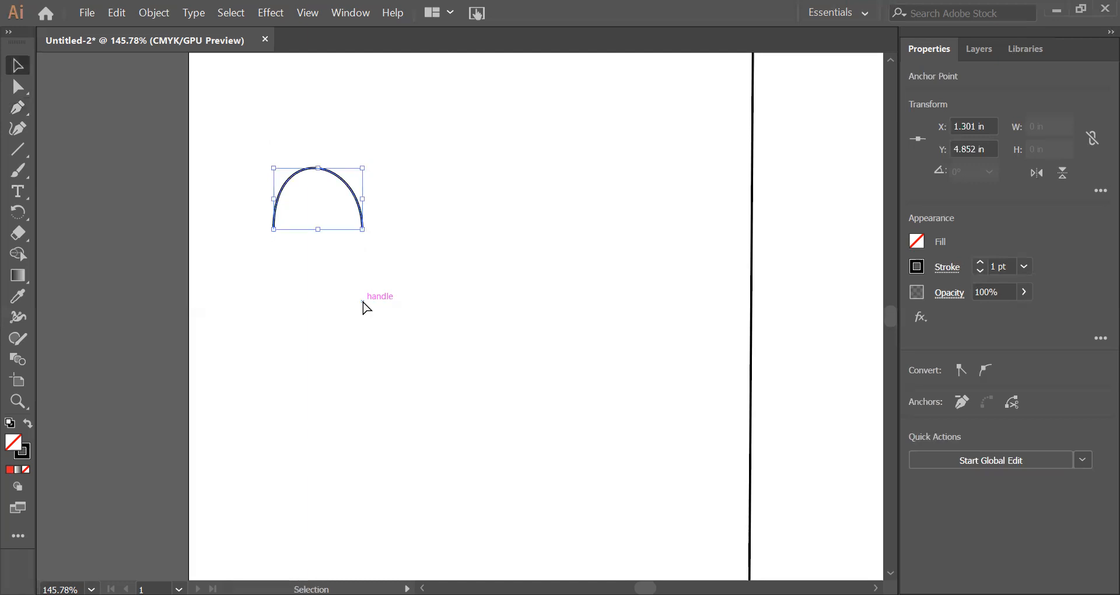
{"action": "key", "text": "a"}
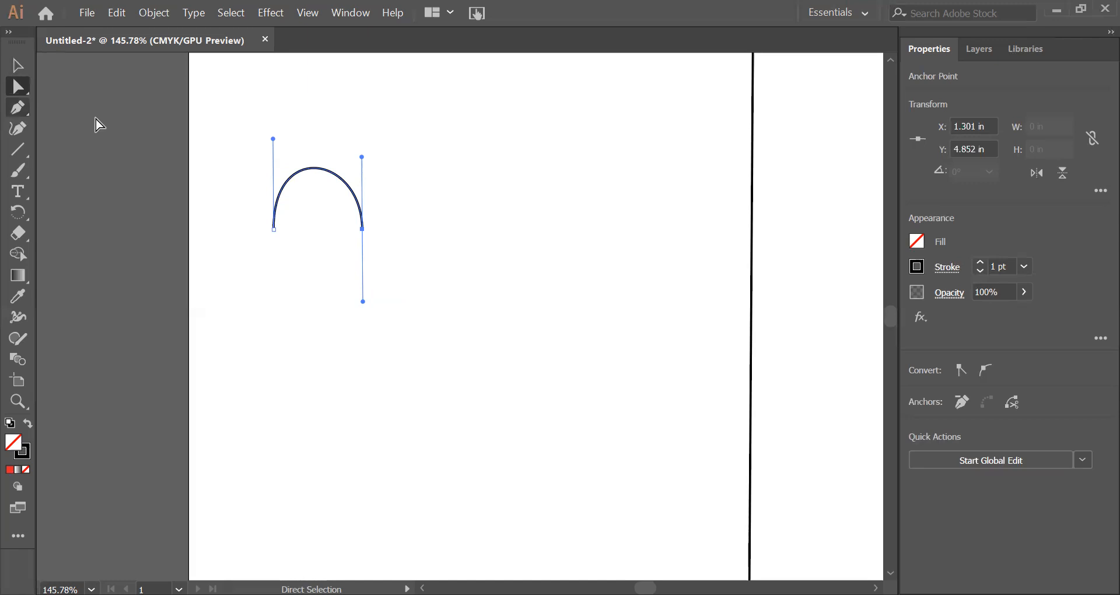
{"action": "left_click", "coordinate": [337, 240]}
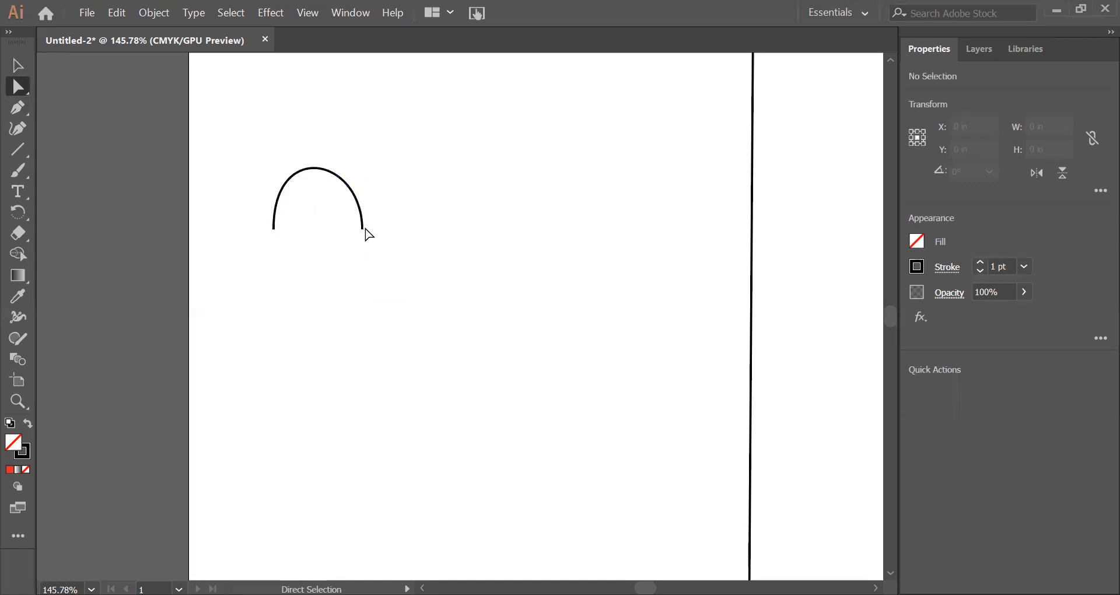
Step: Even out the arch by making its right endpoint's handles vertical, shortening the lower one and lengthening the upper one, and deselect it
{"action": "left_click", "coordinate": [362, 228]}
{"action": "left_click_drag", "start_coordinate": [362, 301], "coordinate": [362, 286]}
{"action": "left_click_drag", "start_coordinate": [363, 157], "coordinate": [367, 144]}
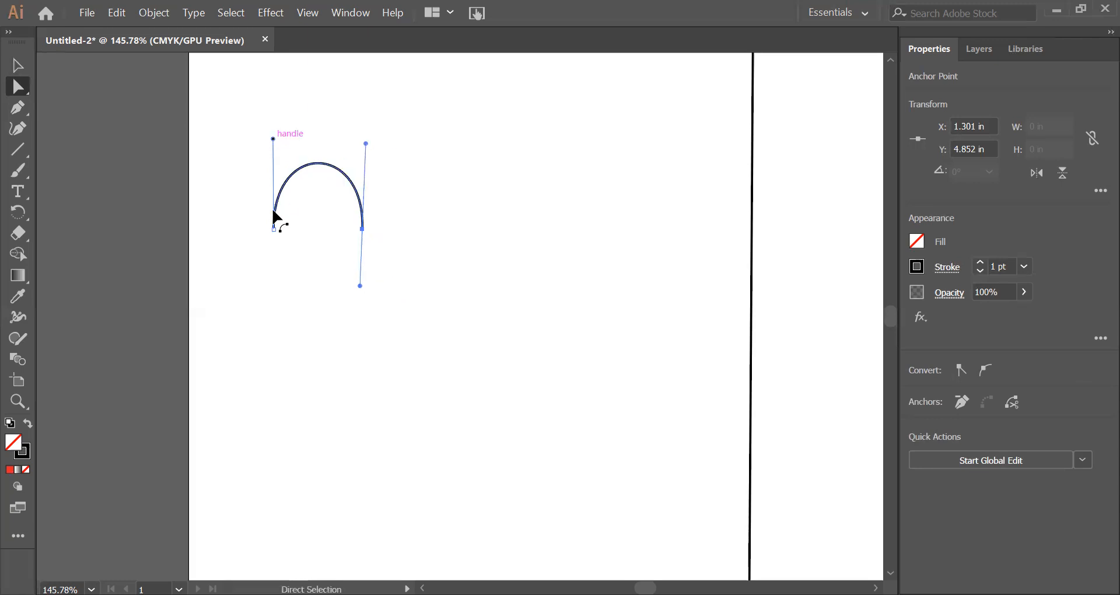
{"action": "left_click_drag", "start_coordinate": [359, 286], "coordinate": [363, 287]}
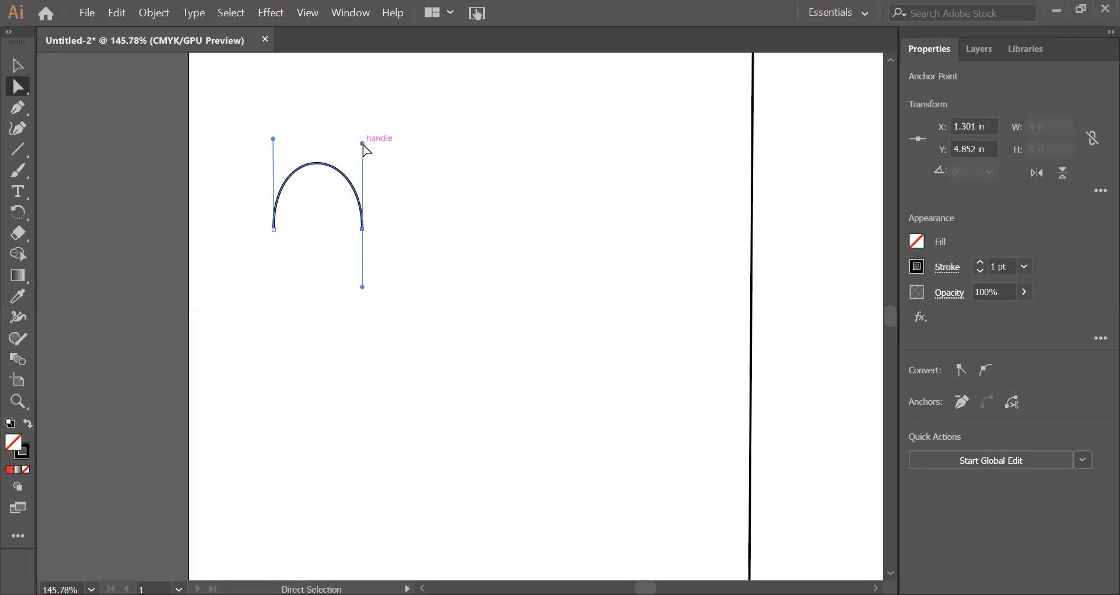
{"action": "left_click_drag", "start_coordinate": [363, 144], "coordinate": [362, 138]}
{"action": "left_click", "coordinate": [429, 174]}
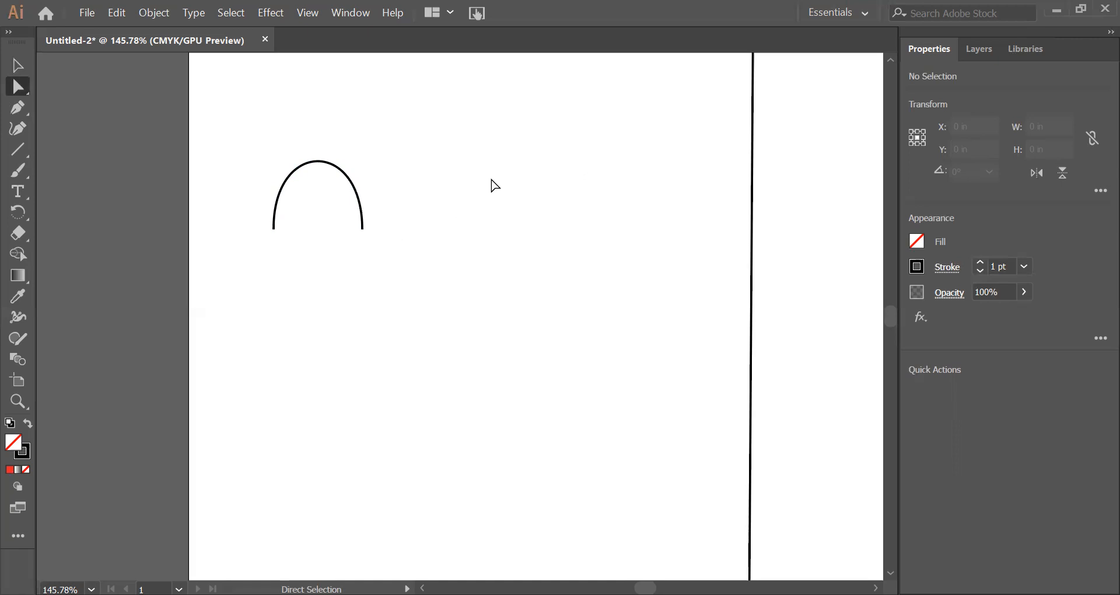
Step: Draw a U-shaped curve beside the arch with the Pen tool, from about X 2.28 in, Y 4.80 in to X 3.08 in, Y 4.85 in
{"action": "key", "text": "p"}
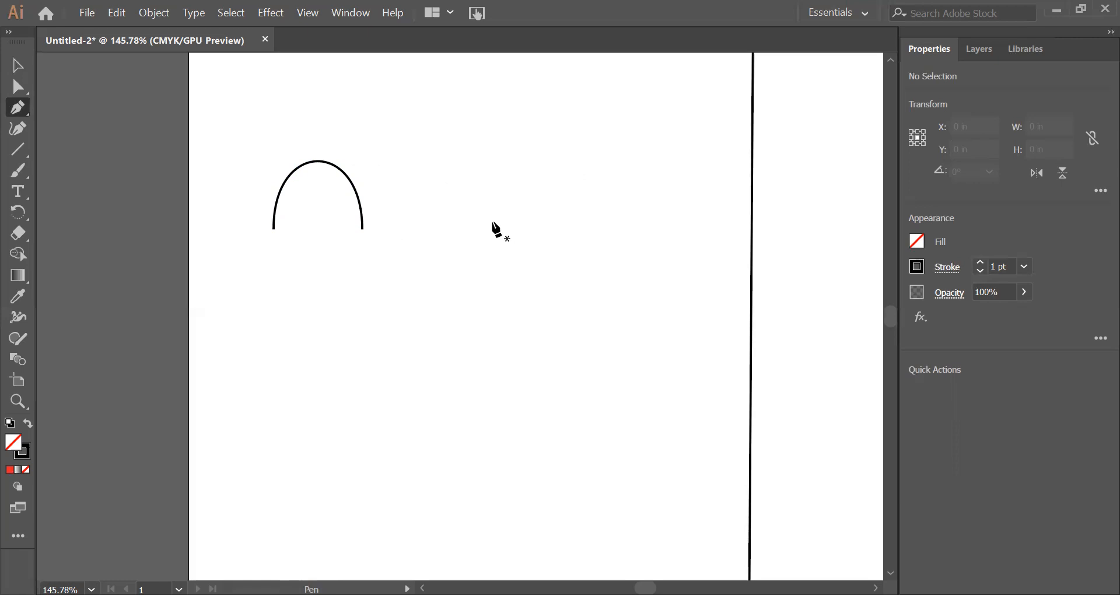
{"action": "left_click_drag", "start_coordinate": [494, 245], "coordinate": [494, 291]}
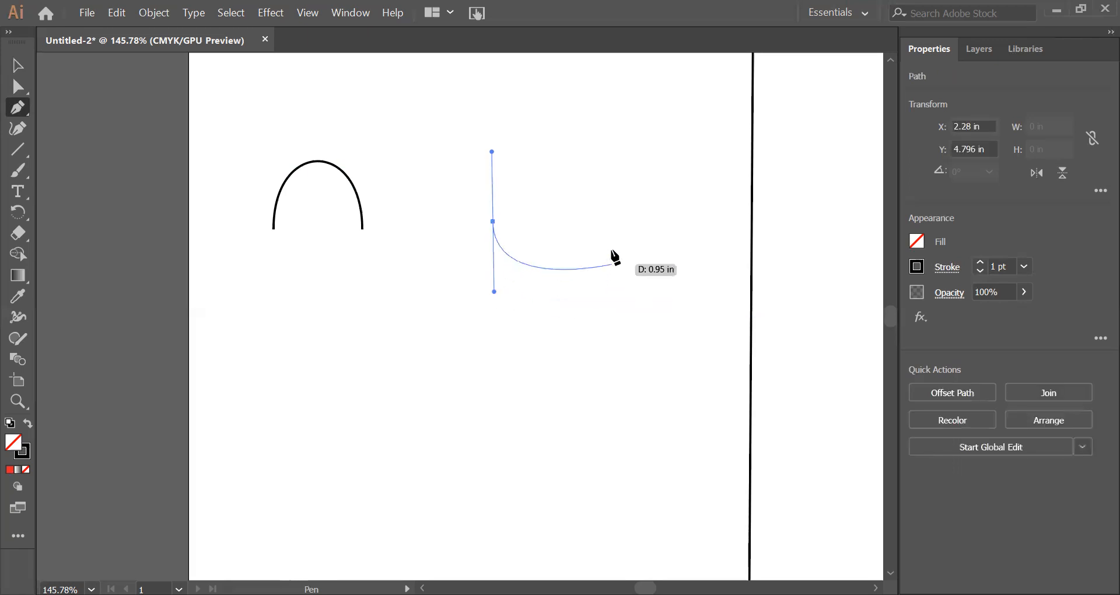
{"action": "left_click_drag", "start_coordinate": [599, 229], "coordinate": [597, 140]}
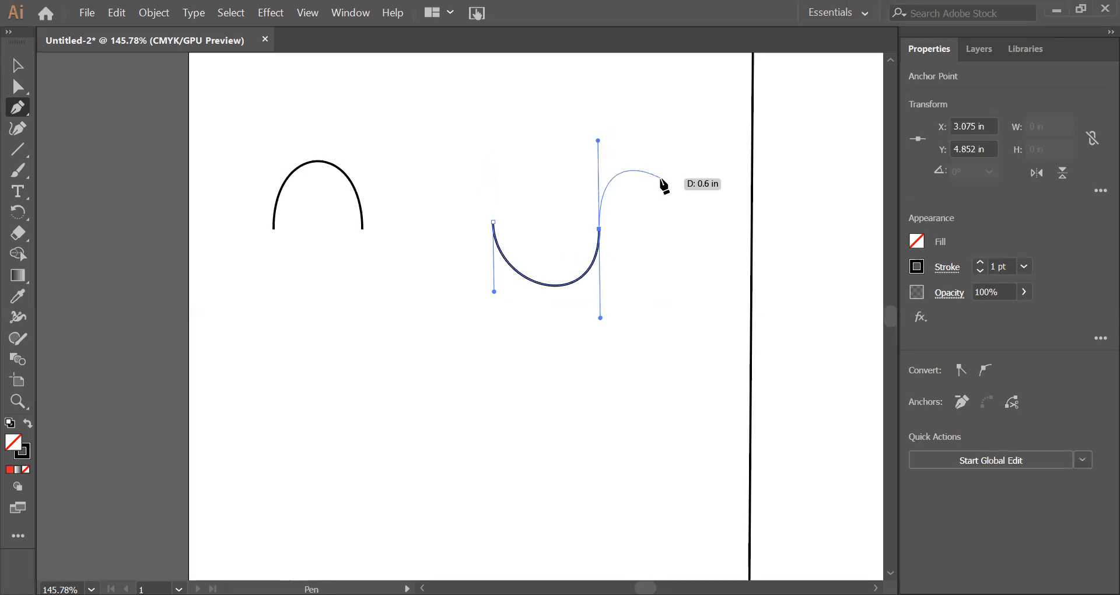
Step: Level the U curve's right endpoint at about Y 4.80 in and adjust its handles to be vertical, lengthening the left one
{"action": "key", "text": "a"}
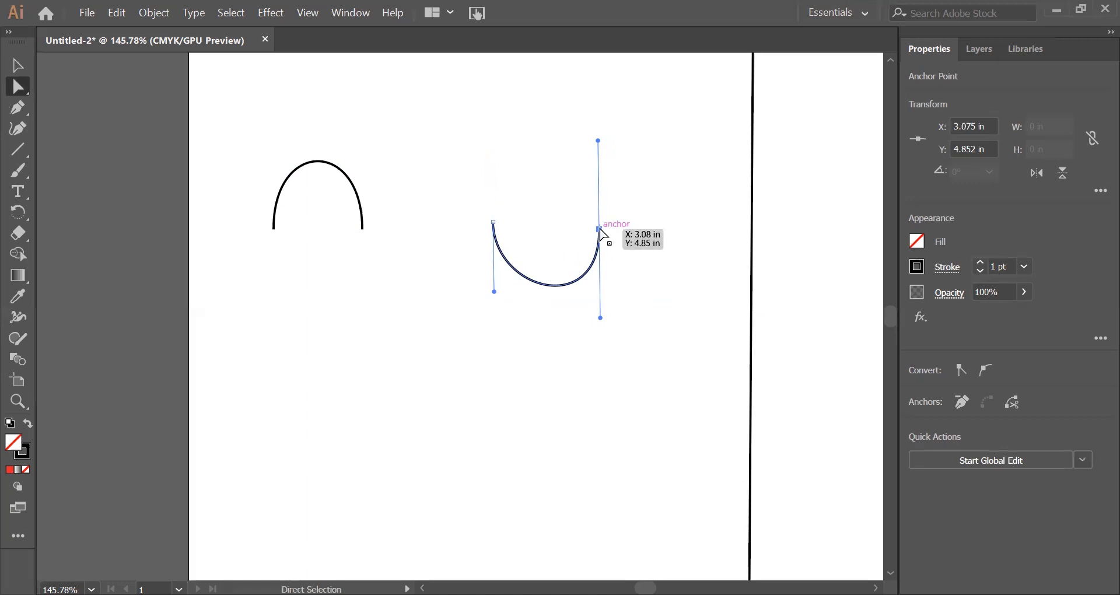
{"action": "left_click_drag", "start_coordinate": [599, 317], "coordinate": [599, 306]}
{"action": "left_click_drag", "start_coordinate": [601, 229], "coordinate": [600, 222]}
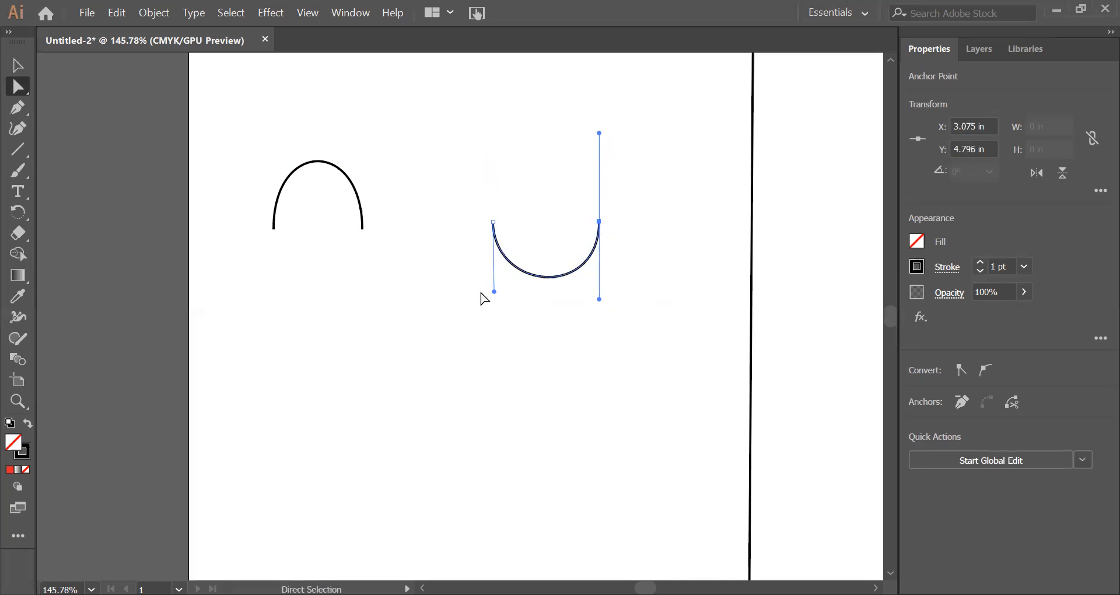
{"action": "left_click_drag", "start_coordinate": [495, 293], "coordinate": [493, 309]}
{"action": "left_click_drag", "start_coordinate": [599, 134], "coordinate": [599, 127]}
Step: Try angling the handles of the U curve's right endpoint, undo that change, and deselect the curve
{"action": "left_click_drag", "start_coordinate": [600, 300], "coordinate": [718, 328]}
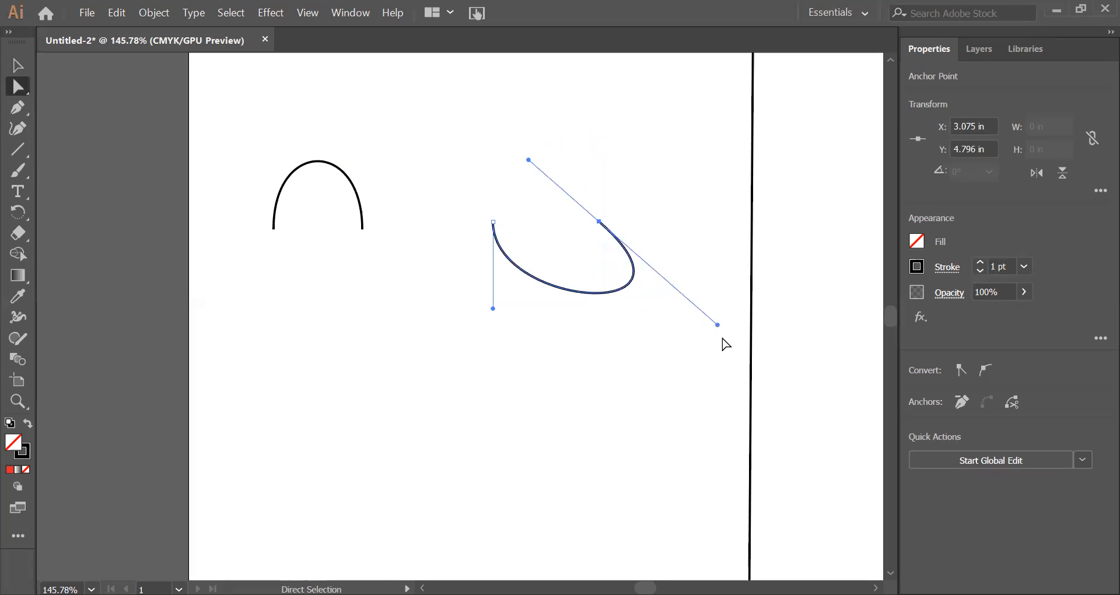
{"action": "key", "text": "ctrl+z"}
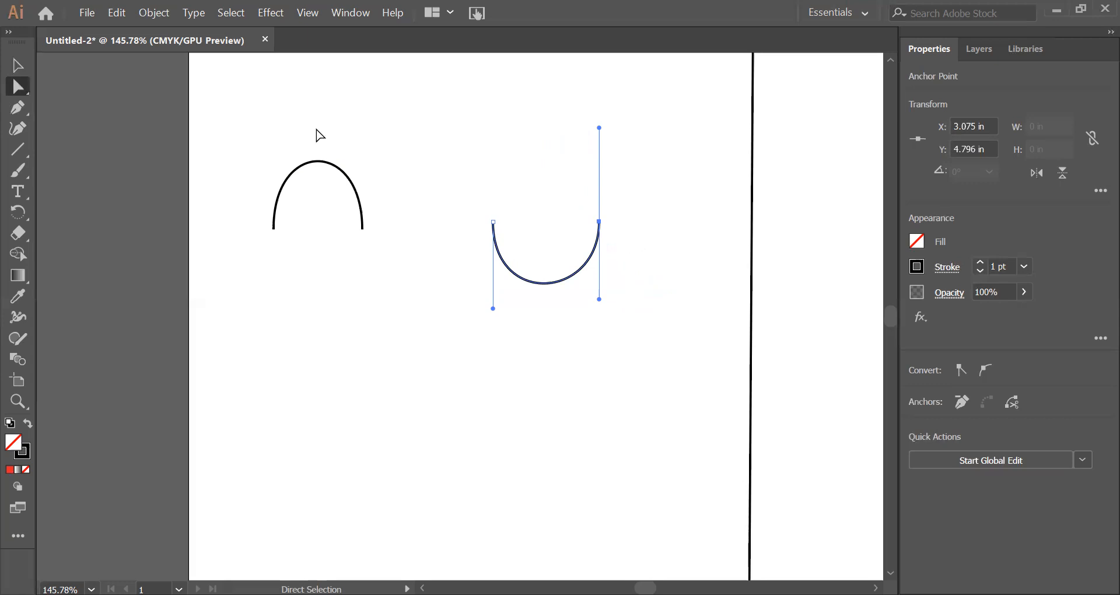
{"action": "left_click", "coordinate": [701, 139]}
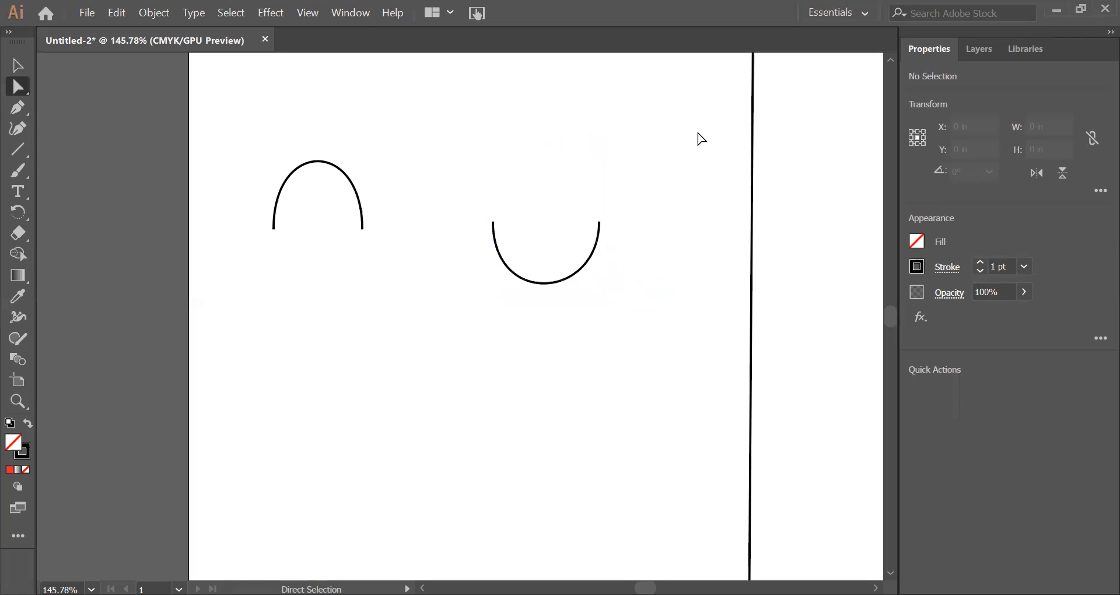
Step: Draw a curve bulging right with horizontal handles below the arch, from about X 0.83 in, Y 5.88 in to Y 6.58 in, and deselect it
{"action": "key", "text": "p"}
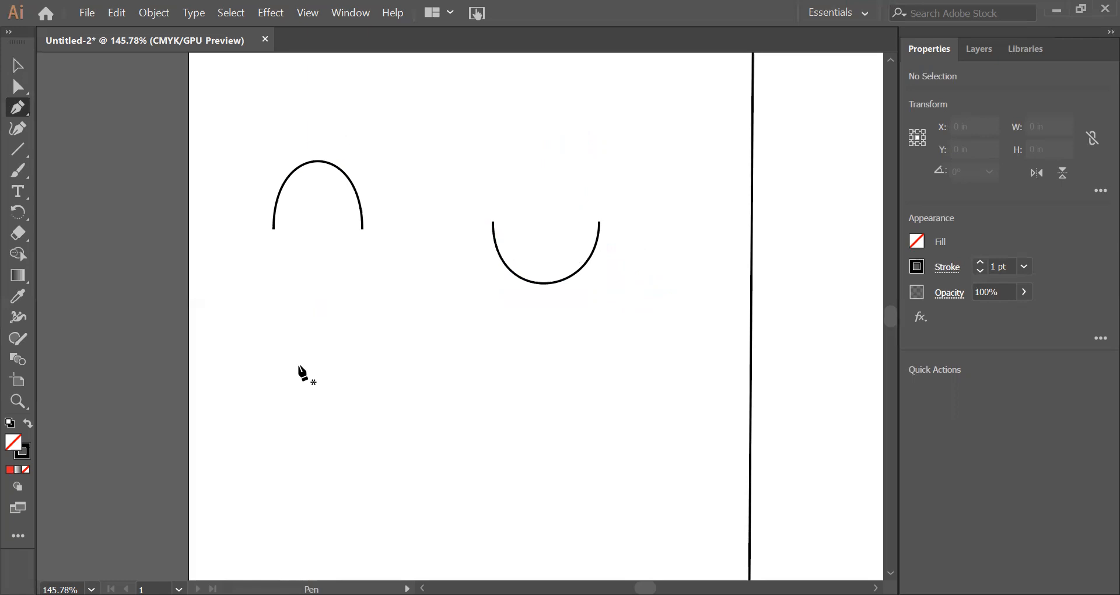
{"action": "left_click_drag", "start_coordinate": [316, 366], "coordinate": [368, 365]}
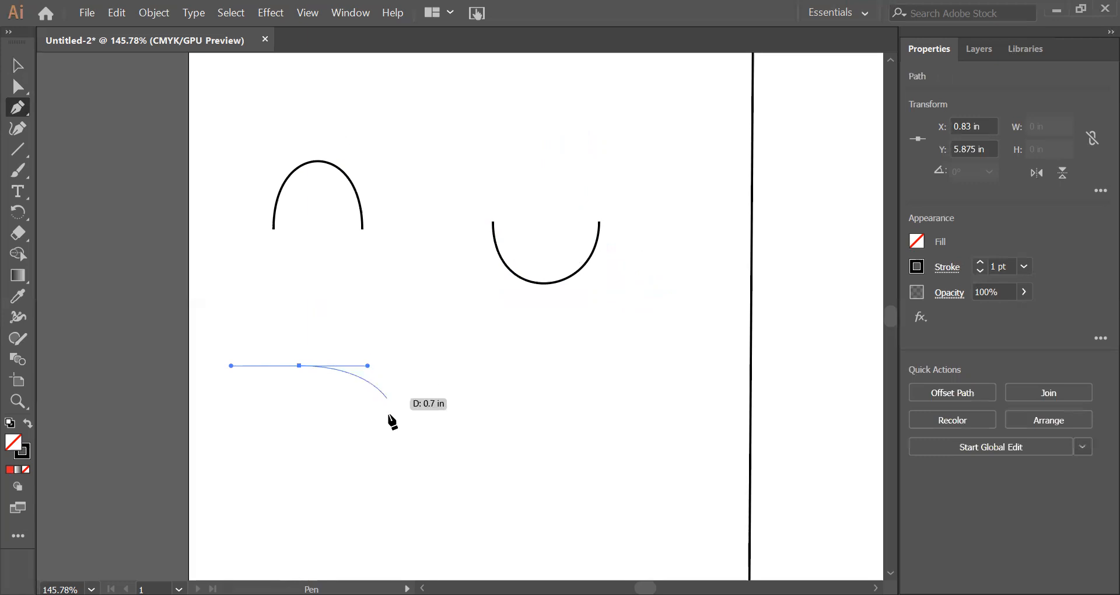
{"action": "left_click_drag", "start_coordinate": [299, 459], "coordinate": [224, 459]}
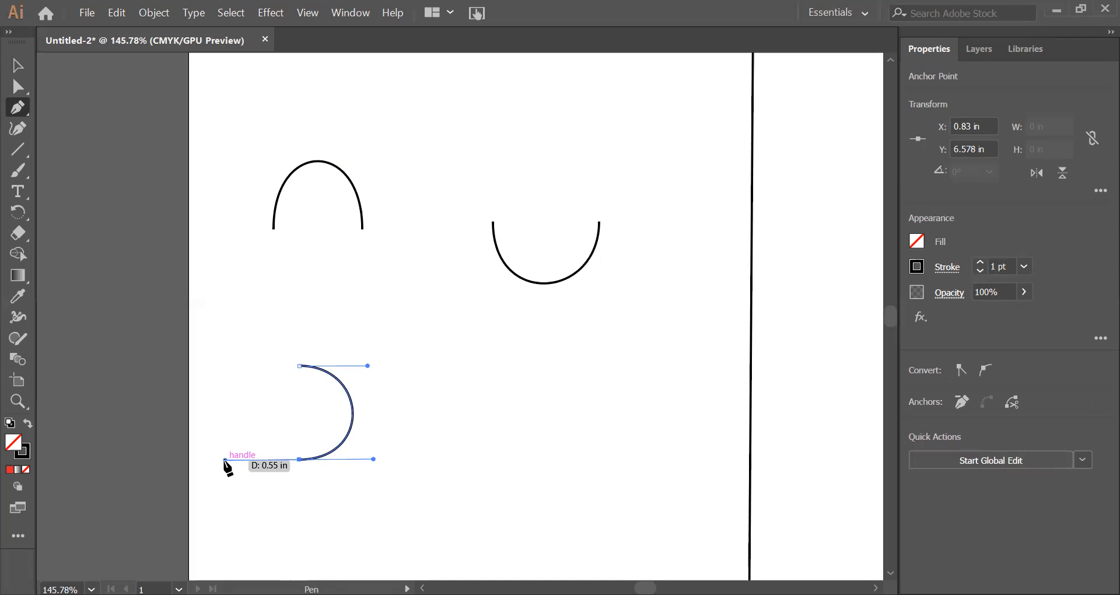
{"action": "left_click", "coordinate": [231, 12]}
{"action": "left_click", "coordinate": [245, 67]}
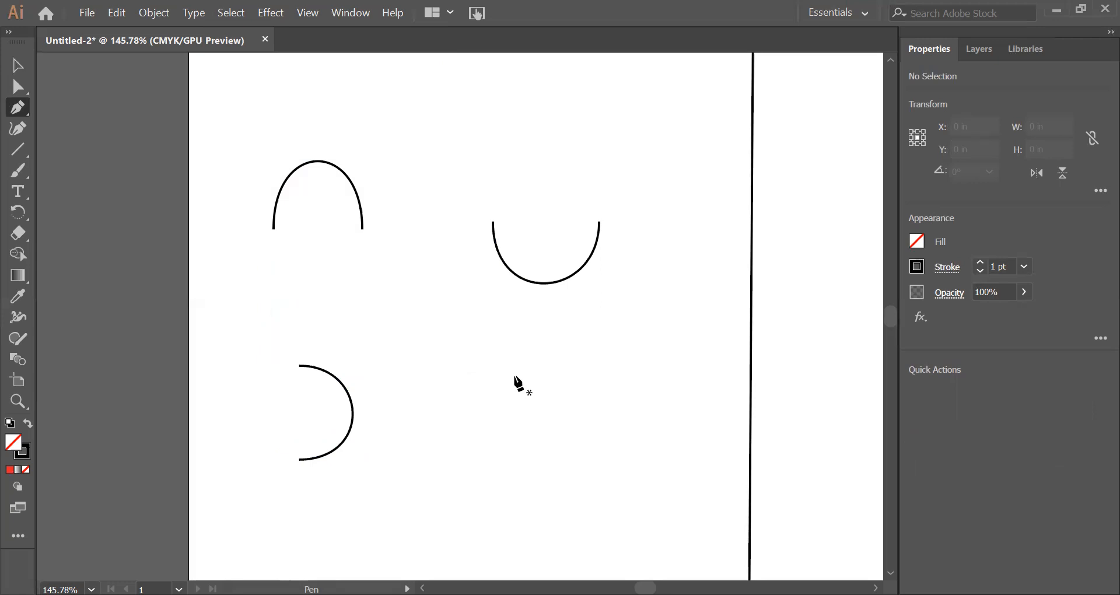
Step: Draw a C-shaped curve with horizontal handles below the U curve, from about X 2.52 in, Y 5.95 in to Y 6.61 in, and deselect it
{"action": "left_click_drag", "start_coordinate": [525, 375], "coordinate": [452, 375]}
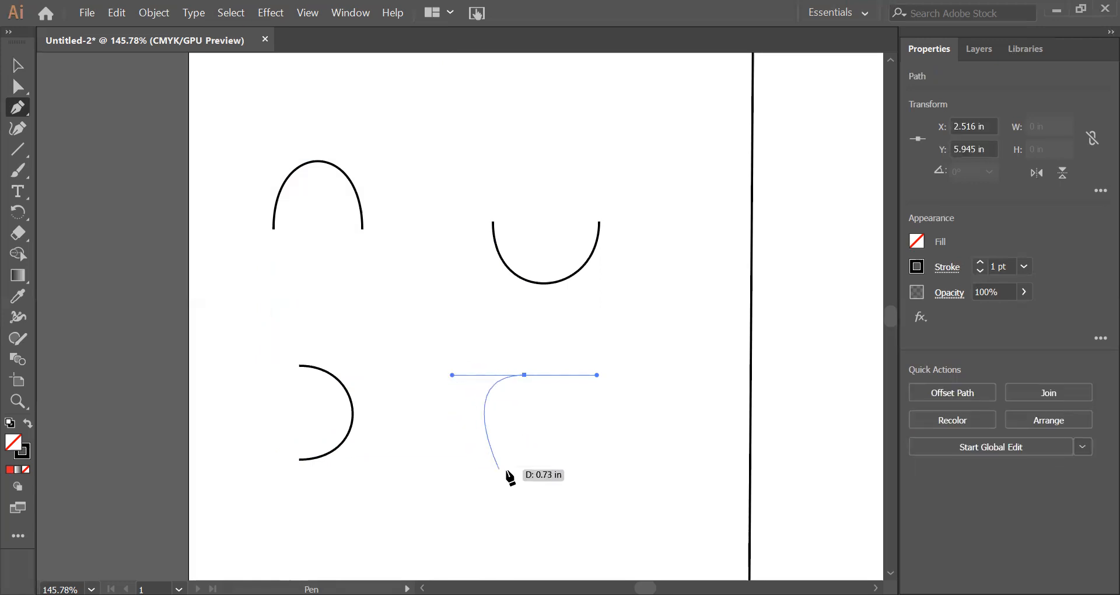
{"action": "left_click_drag", "start_coordinate": [525, 463], "coordinate": [612, 464]}
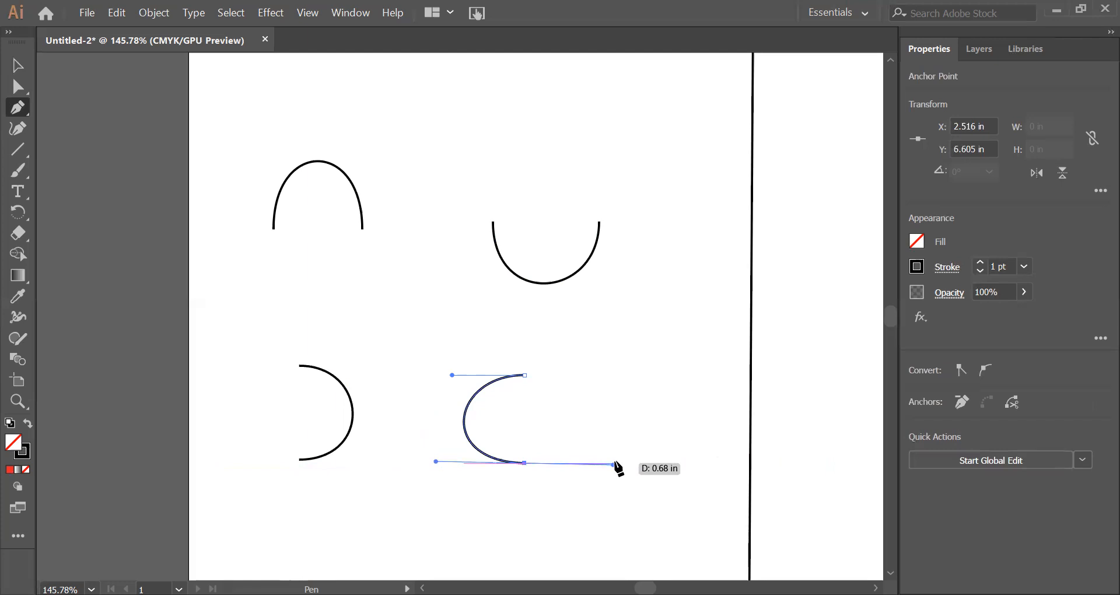
{"action": "key", "text": "v"}
{"action": "left_click", "coordinate": [652, 363]}
Step: Shift both lower curves right, the left one to about X 1.17 in, and move the arch to about X 1.23 in, Y 5.21 in
{"action": "left_click_drag", "start_coordinate": [502, 377], "coordinate": [548, 378]}
{"action": "left_click_drag", "start_coordinate": [355, 417], "coordinate": [374, 417]}
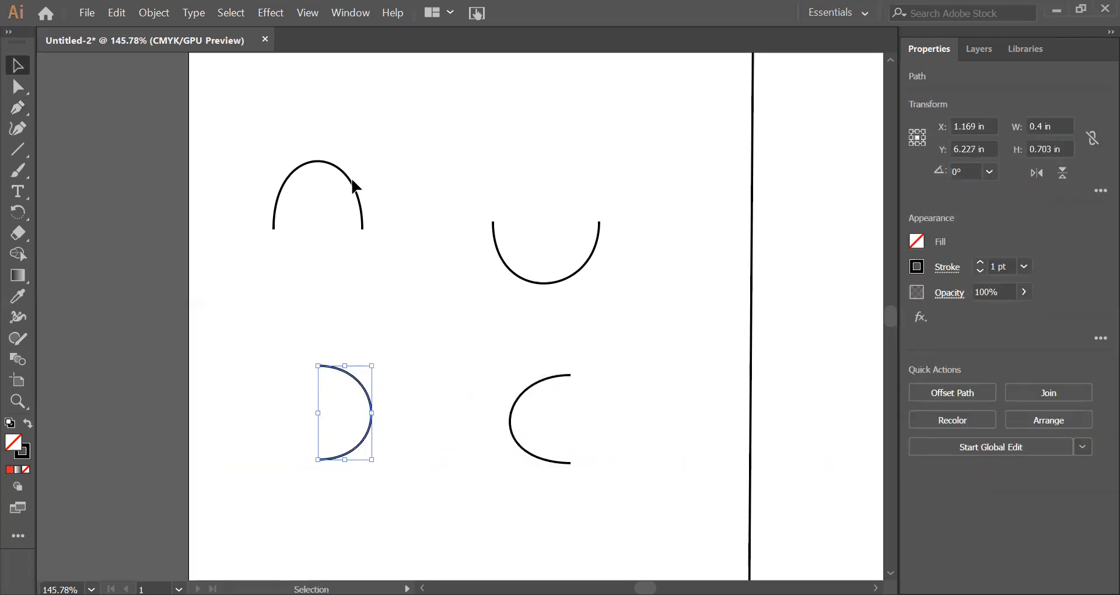
{"action": "left_click", "coordinate": [363, 209]}
{"action": "left_click", "coordinate": [376, 274]}
{"action": "left_click_drag", "start_coordinate": [361, 204], "coordinate": [394, 285]}
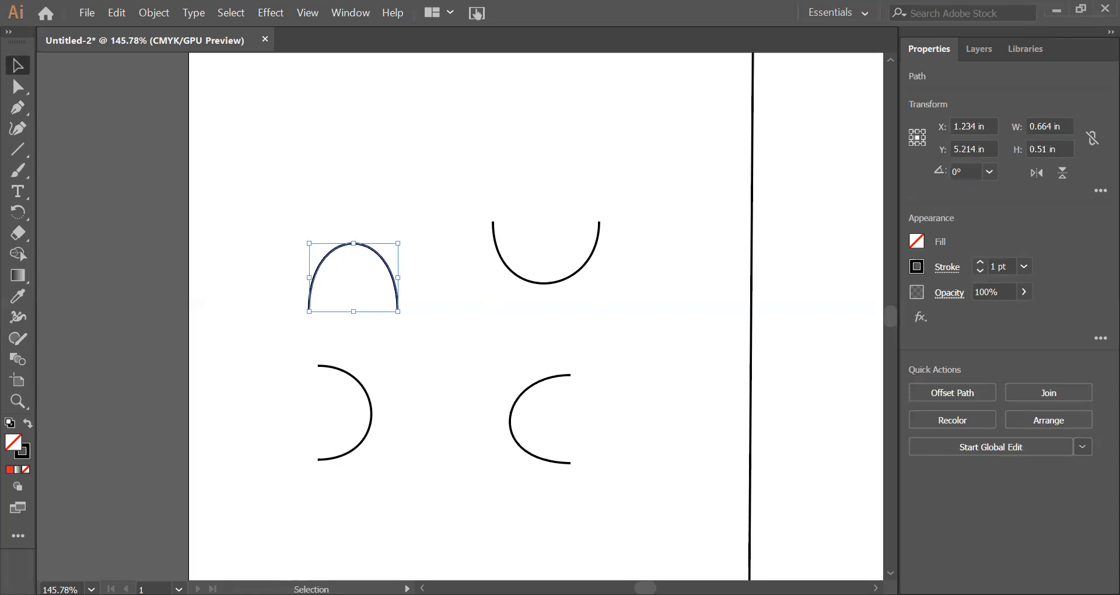
{"action": "left_click", "coordinate": [844, 530]}
Step: Draw a continuous wave of six alternating arcs with vertical handles in the neighbouring right section, from about X 4.42 in to X 8.24 in
{"action": "key", "text": "p"}
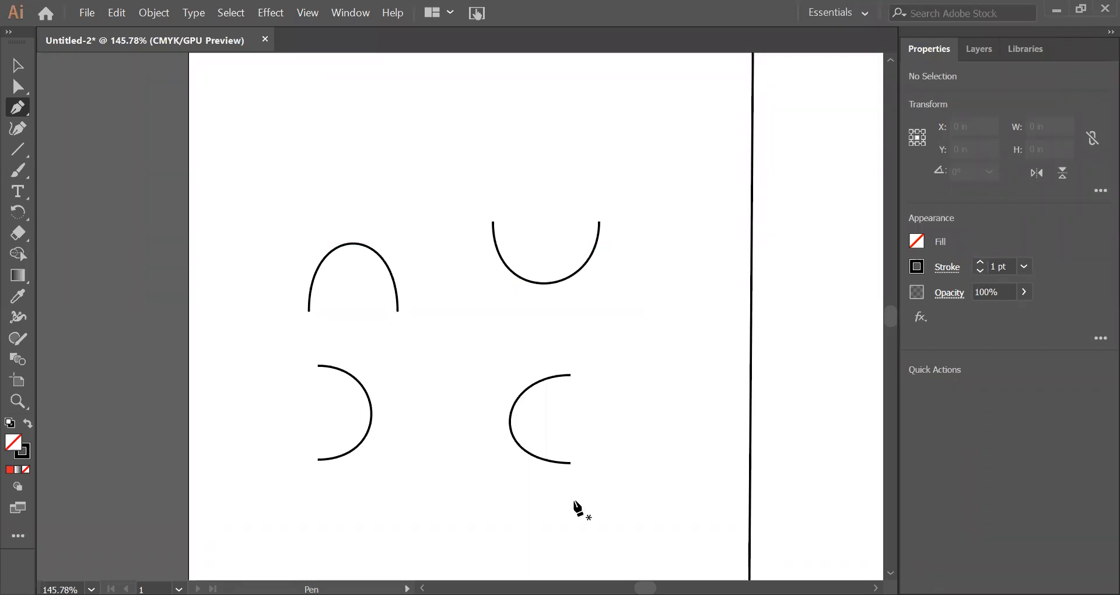
{"action": "left_click", "coordinate": [18, 401]}
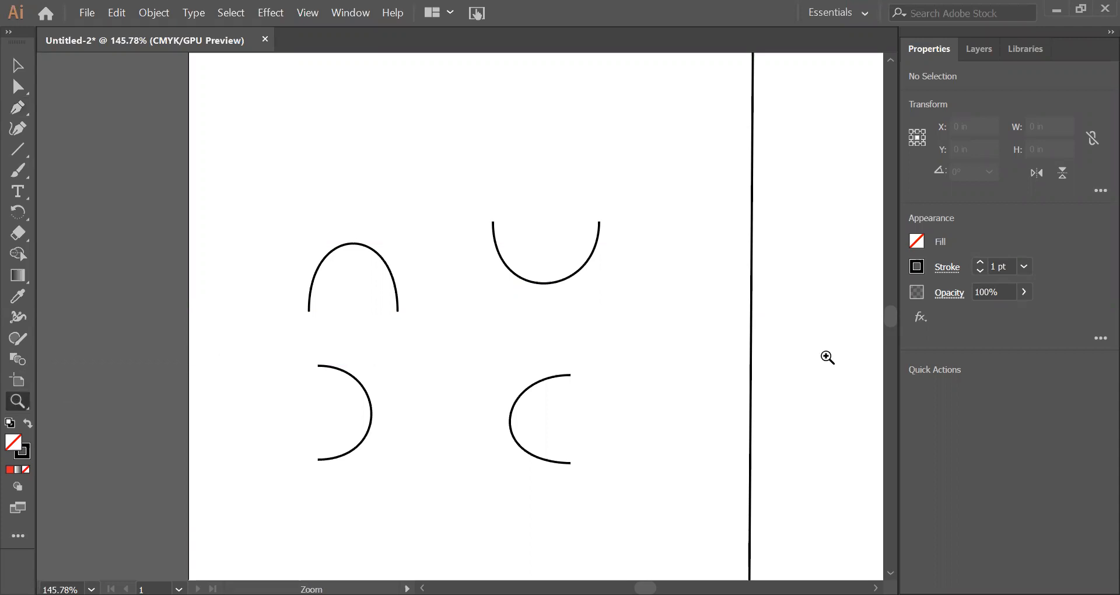
{"action": "key", "text": "space"}
{"action": "left_click_drag", "start_coordinate": [772, 348], "coordinate": [318, 335]}
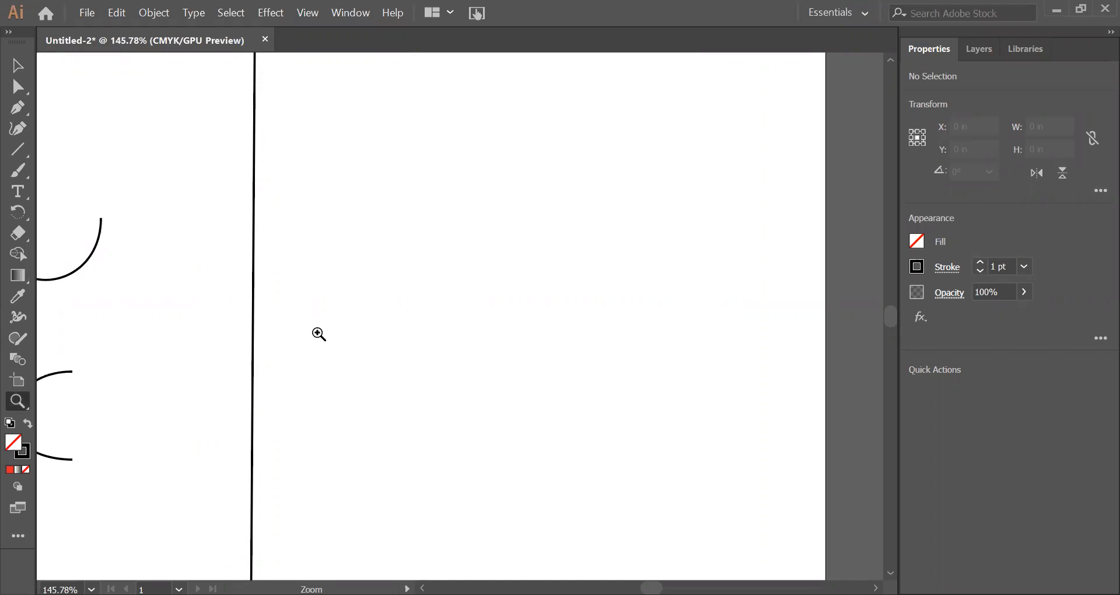
{"action": "key", "text": "p"}
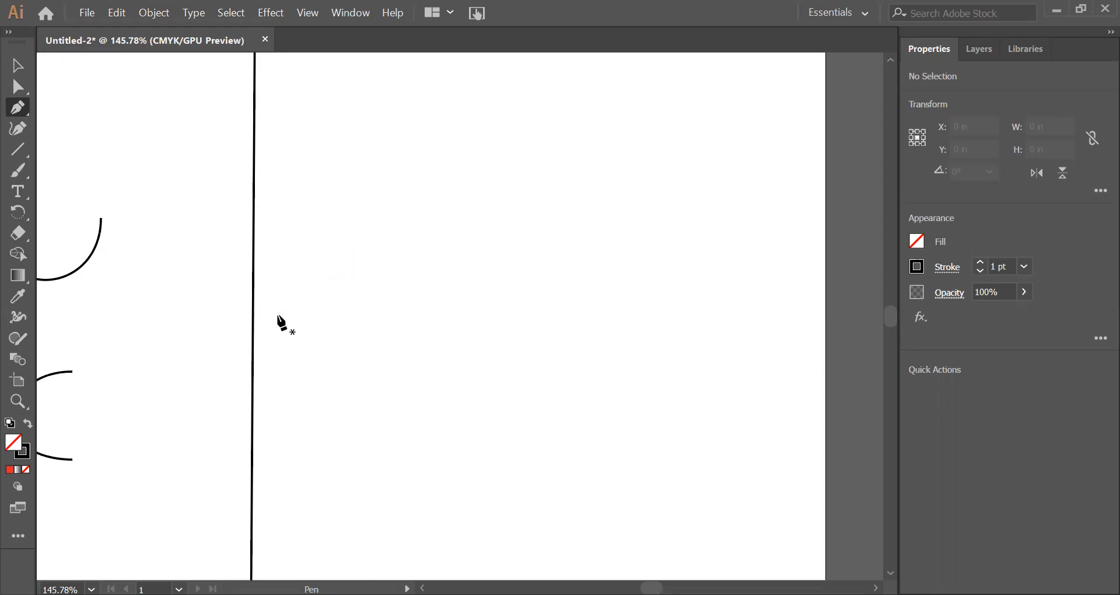
{"action": "left_click_drag", "start_coordinate": [280, 307], "coordinate": [281, 237]}
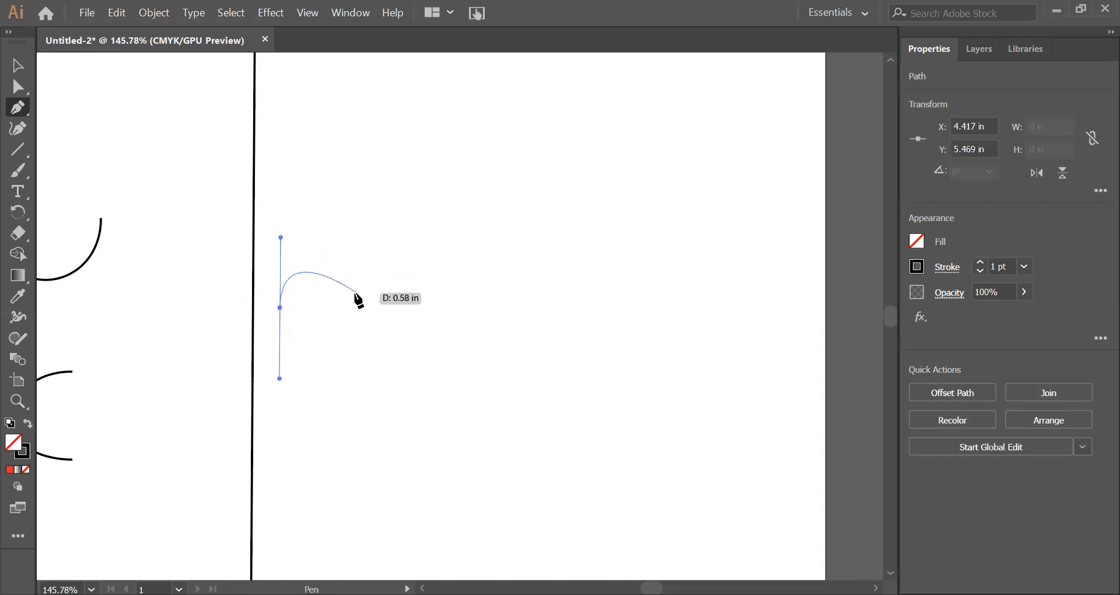
{"action": "left_click_drag", "start_coordinate": [354, 301], "coordinate": [354, 369]}
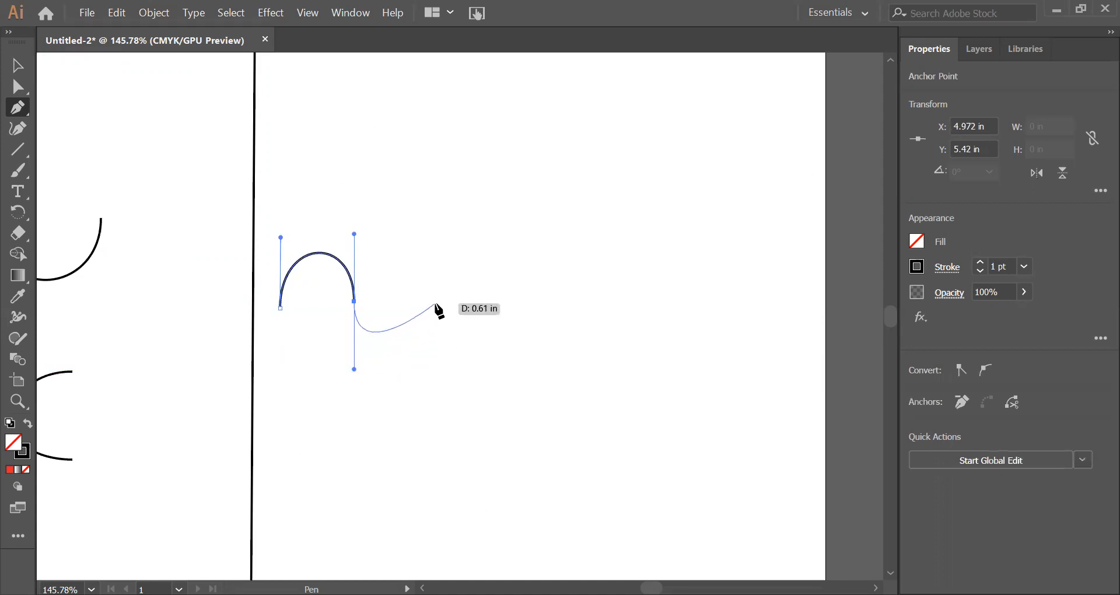
{"action": "left_click_drag", "start_coordinate": [435, 308], "coordinate": [437, 242]}
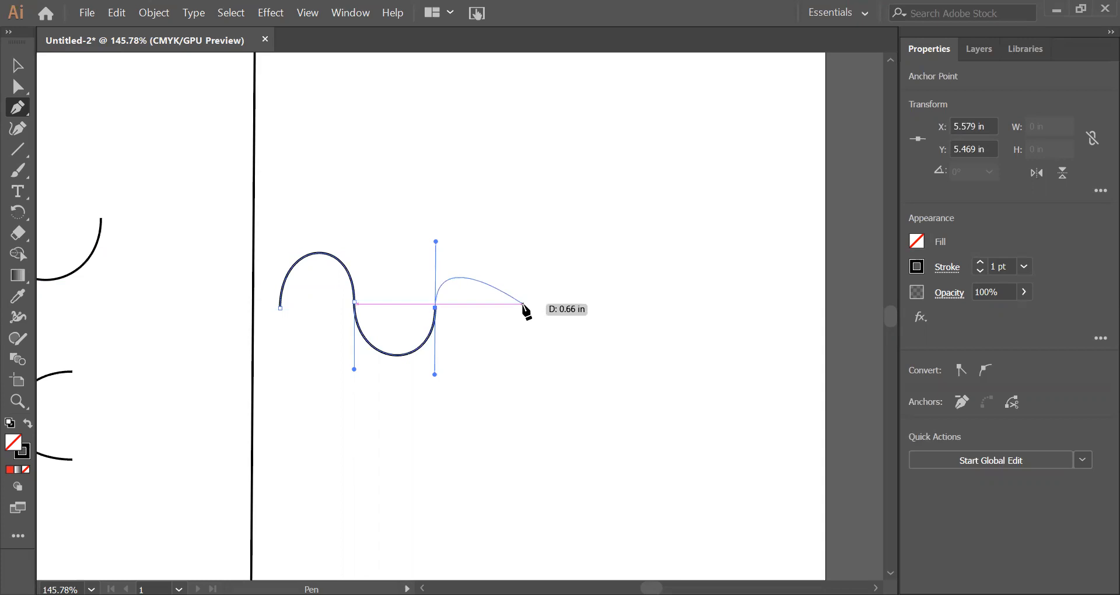
{"action": "left_click_drag", "start_coordinate": [522, 303], "coordinate": [523, 368]}
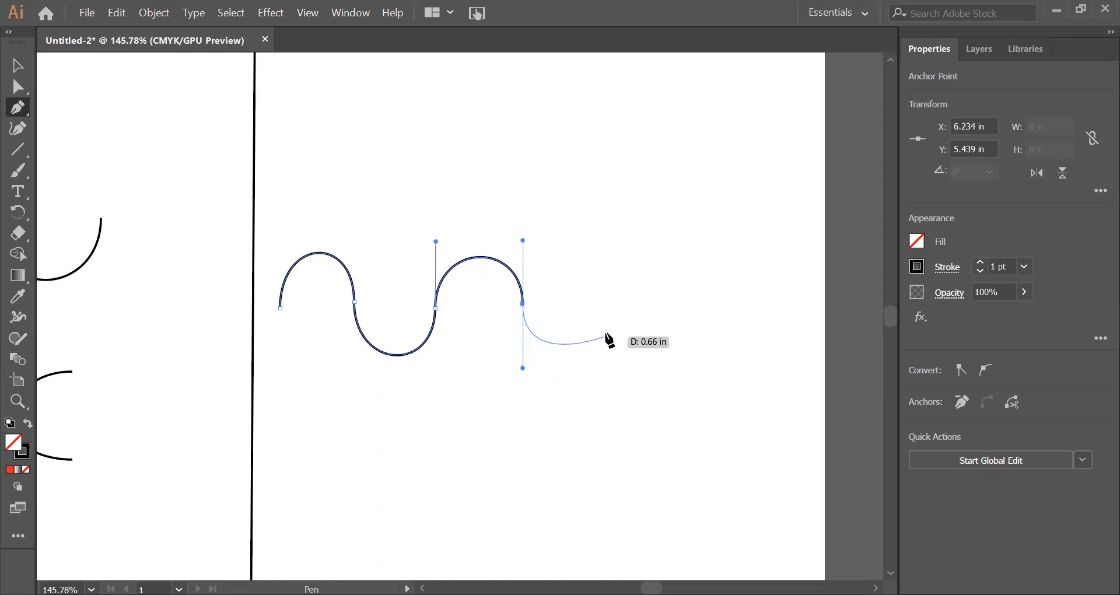
{"action": "left_click_drag", "start_coordinate": [610, 312], "coordinate": [612, 258]}
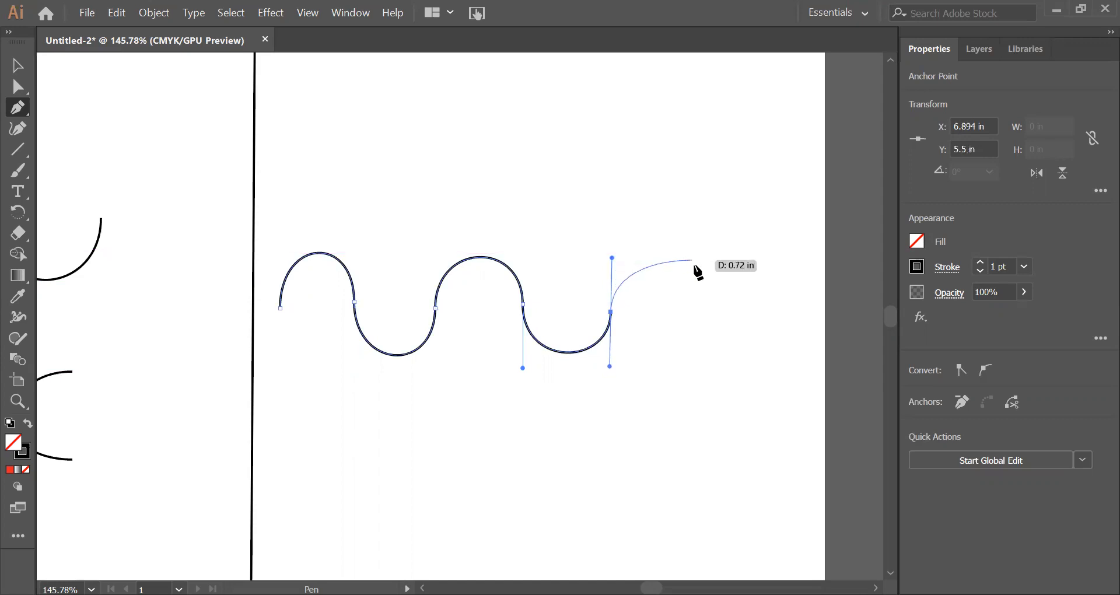
{"action": "left_click_drag", "start_coordinate": [700, 304], "coordinate": [701, 355]}
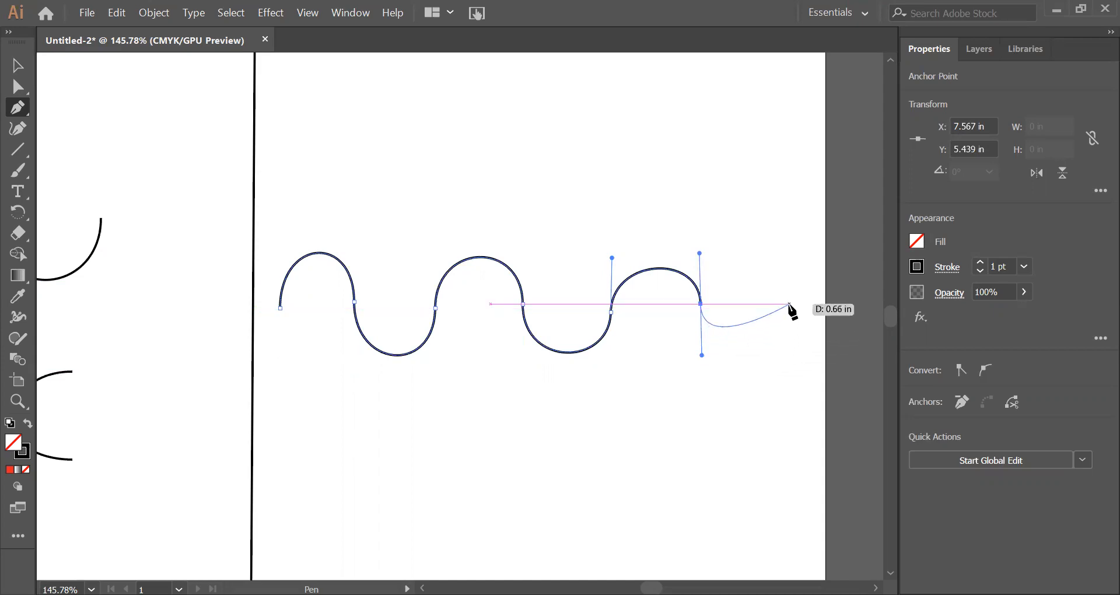
{"action": "left_click_drag", "start_coordinate": [789, 308], "coordinate": [791, 248]}
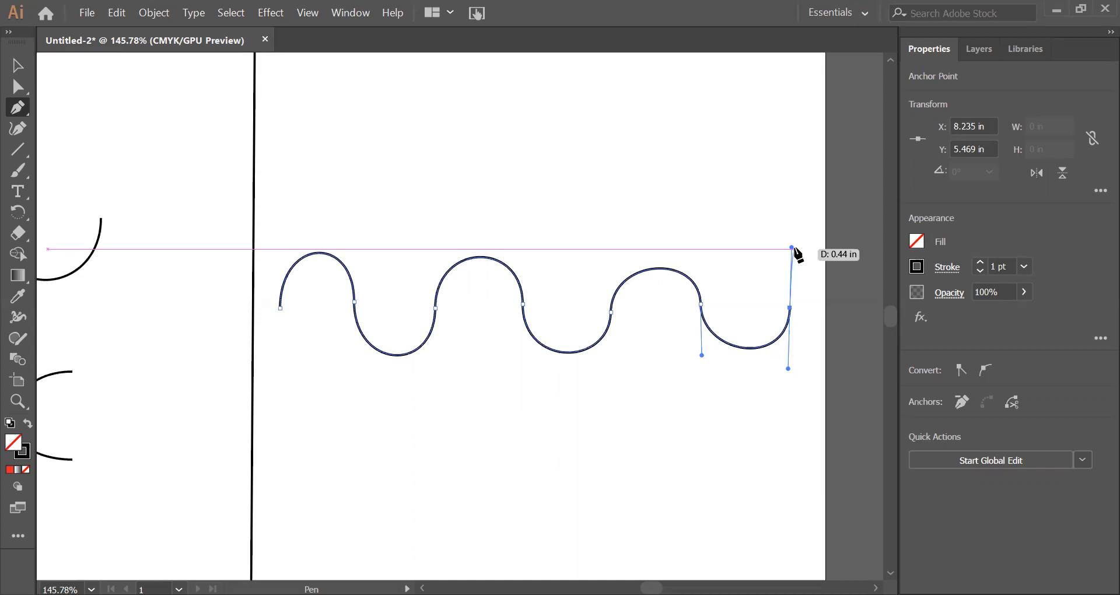
Step: Raise the wave's third anchor point to Y 5.42 in, level with its second anchor
{"action": "key", "text": "a"}
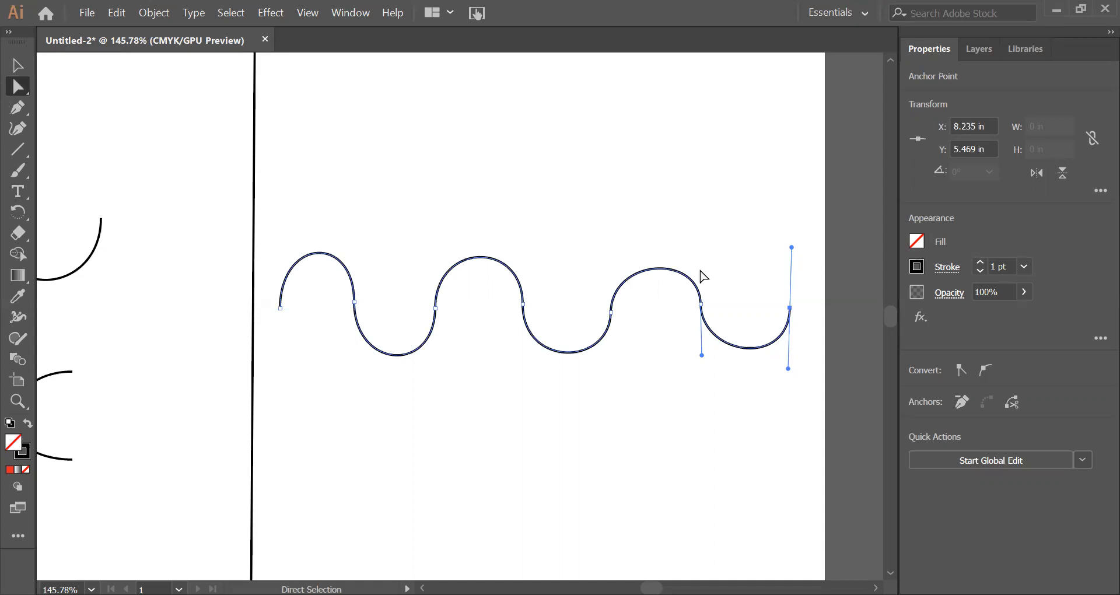
{"action": "left_click", "coordinate": [354, 302]}
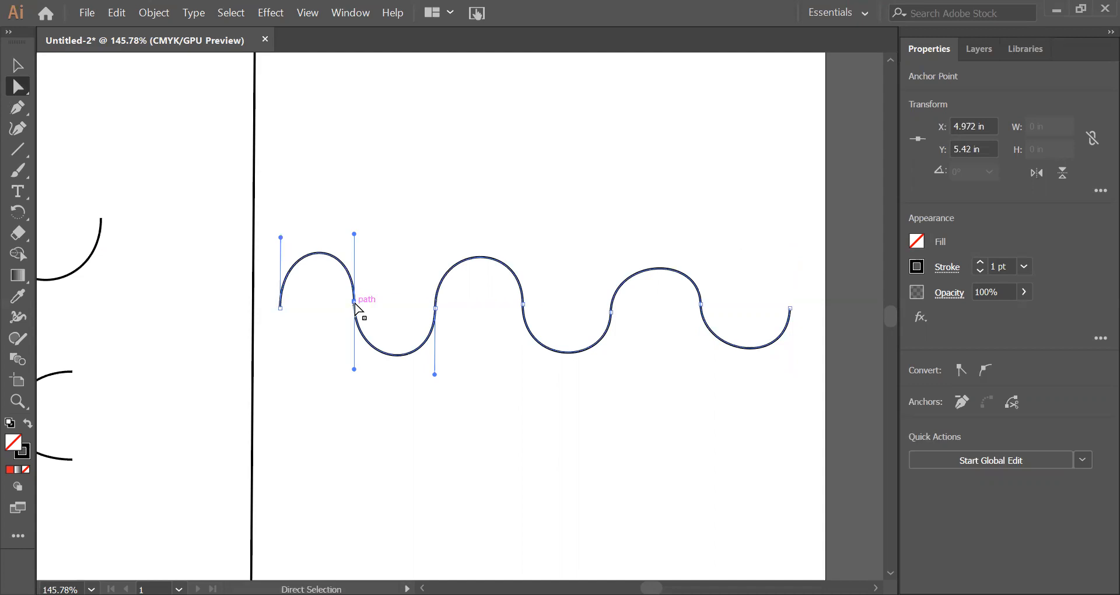
{"action": "left_click_drag", "start_coordinate": [435, 308], "coordinate": [436, 302]}
Step: Shorten the upper handles of the wave's second arch slightly, nudge the sixth anchor down and left, and deselect the wave
{"action": "left_click", "coordinate": [523, 303]}
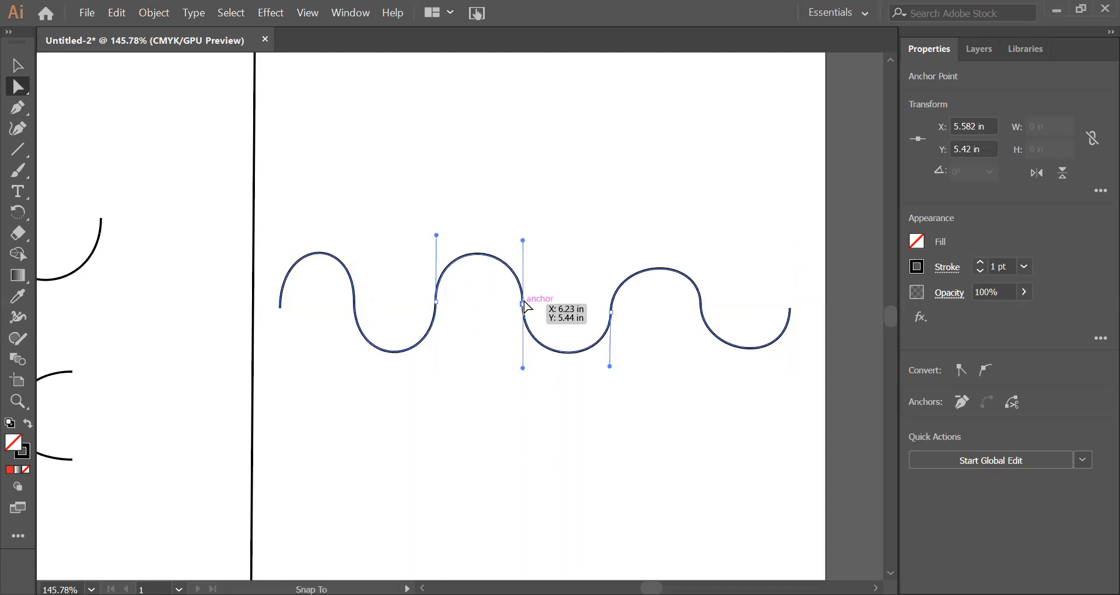
{"action": "left_click", "coordinate": [524, 303]}
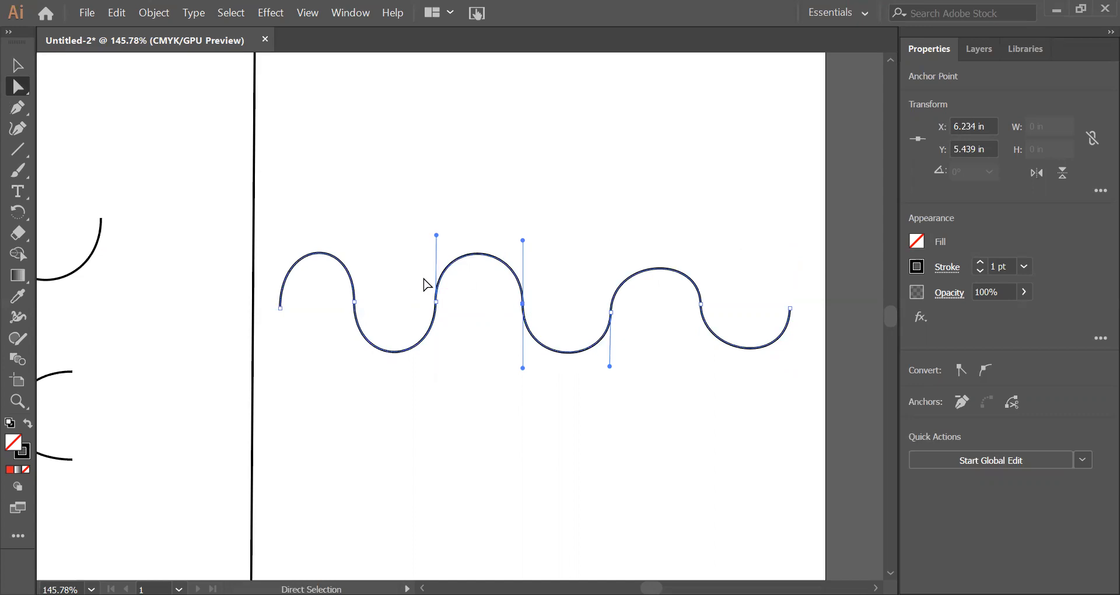
{"action": "left_click_drag", "start_coordinate": [523, 240], "coordinate": [524, 243]}
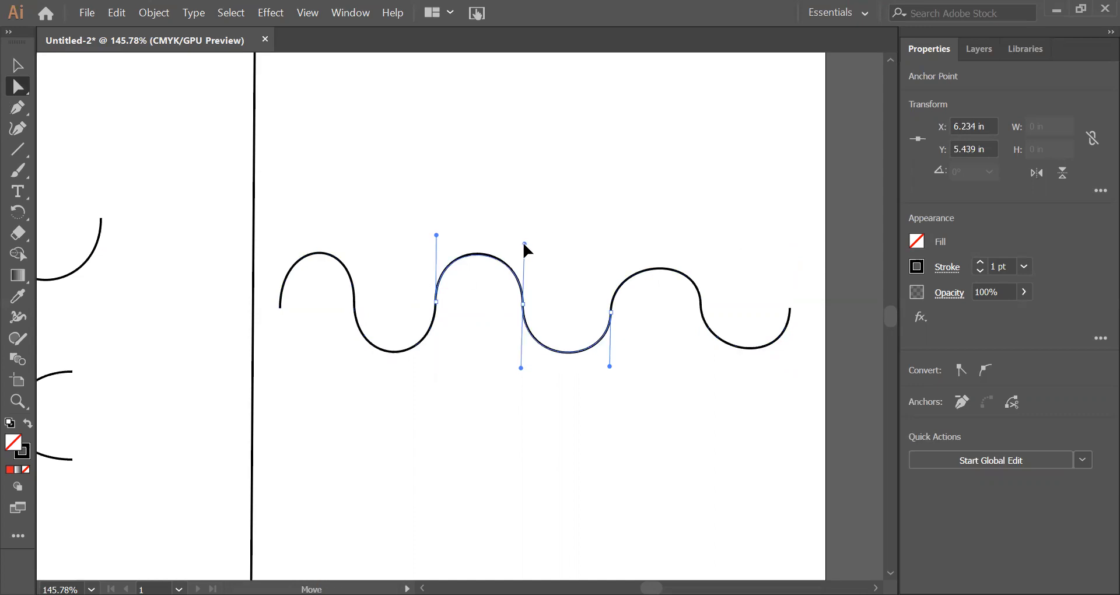
{"action": "left_click_drag", "start_coordinate": [437, 235], "coordinate": [436, 240]}
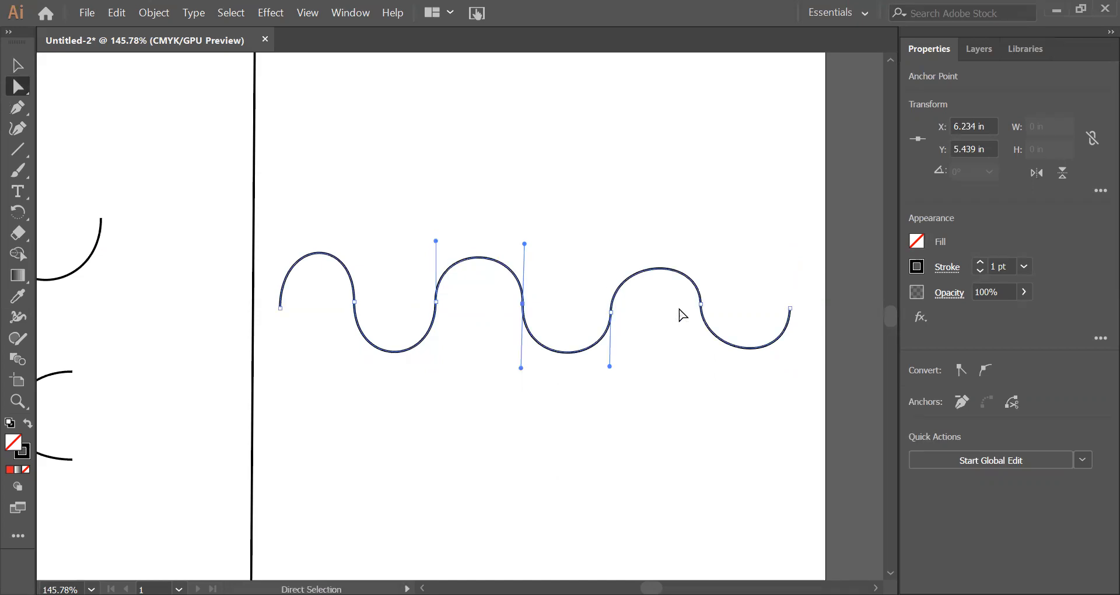
{"action": "left_click_drag", "start_coordinate": [700, 311], "coordinate": [696, 317]}
{"action": "left_click", "coordinate": [757, 394]}
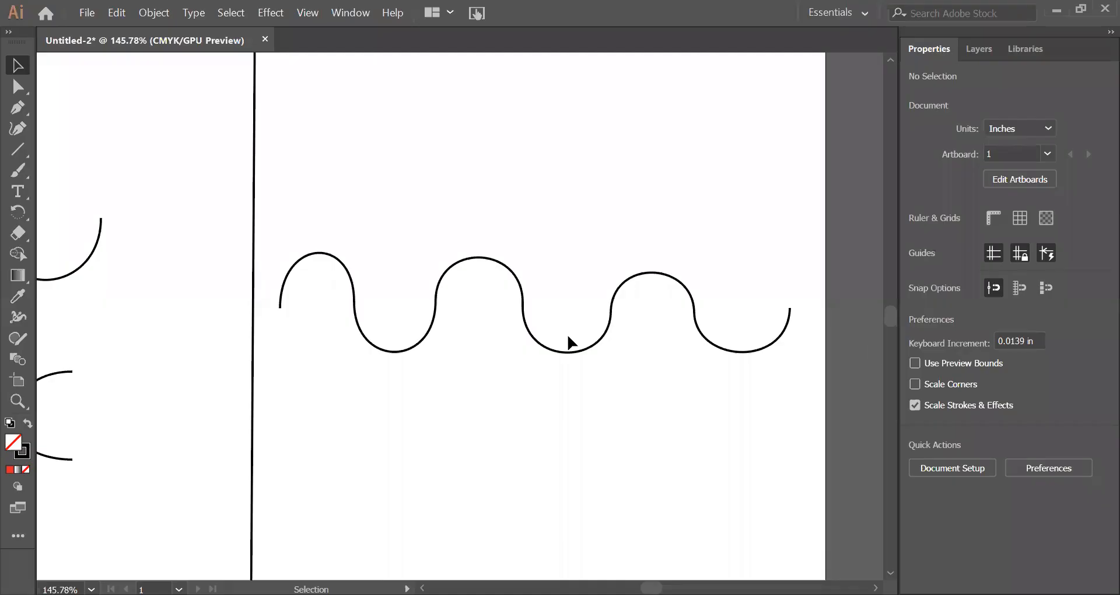
Step: Draw an arch with vertical handles in the page's bottom-left section, from about X 0.52 in to X 1.07 in at Y 8.99 in
{"action": "left_click", "coordinate": [17, 400]}
{"action": "left_click_drag", "start_coordinate": [224, 363], "coordinate": [410, 152]}
{"action": "left_click_drag", "start_coordinate": [242, 440], "coordinate": [423, 186]}
{"action": "left_click_drag", "start_coordinate": [388, 260], "coordinate": [473, 259]}
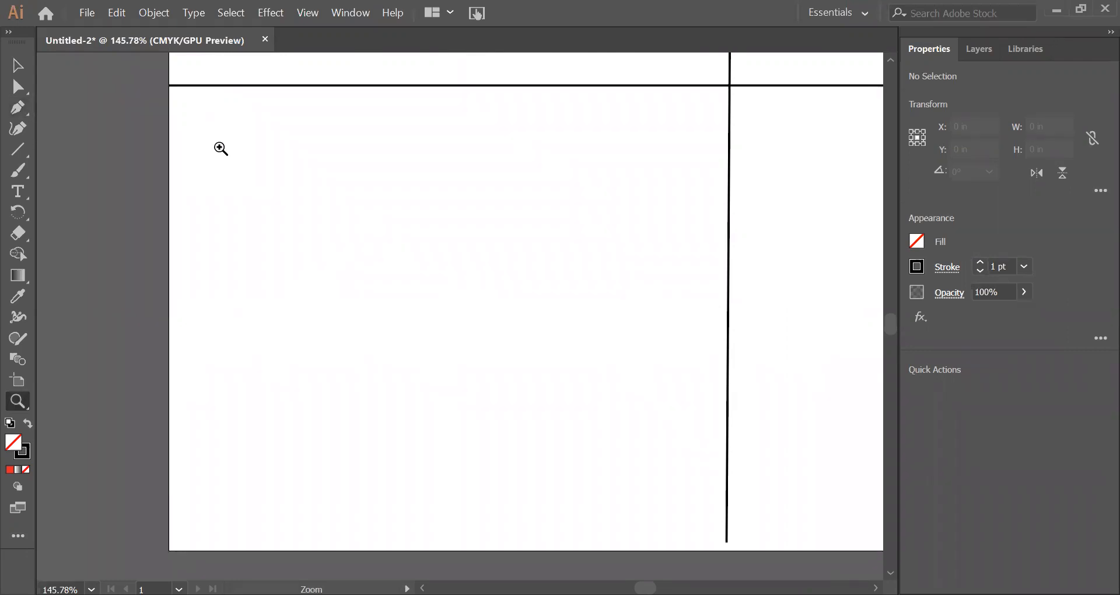
{"action": "key", "text": "p"}
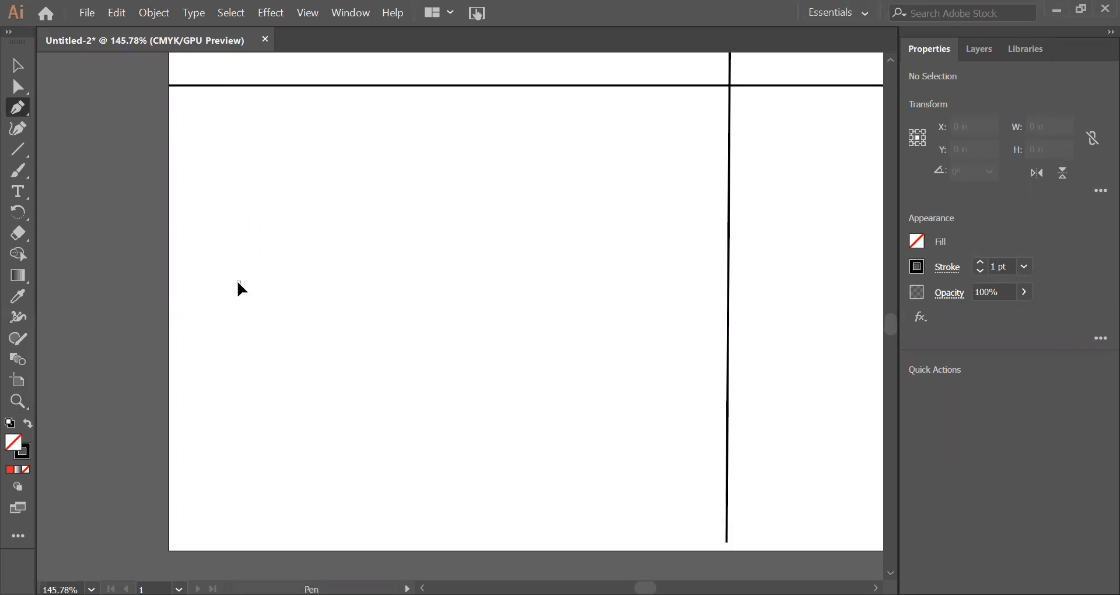
{"action": "left_click_drag", "start_coordinate": [238, 282], "coordinate": [223, 193]}
{"action": "left_click_drag", "start_coordinate": [292, 214], "coordinate": [239, 216]}
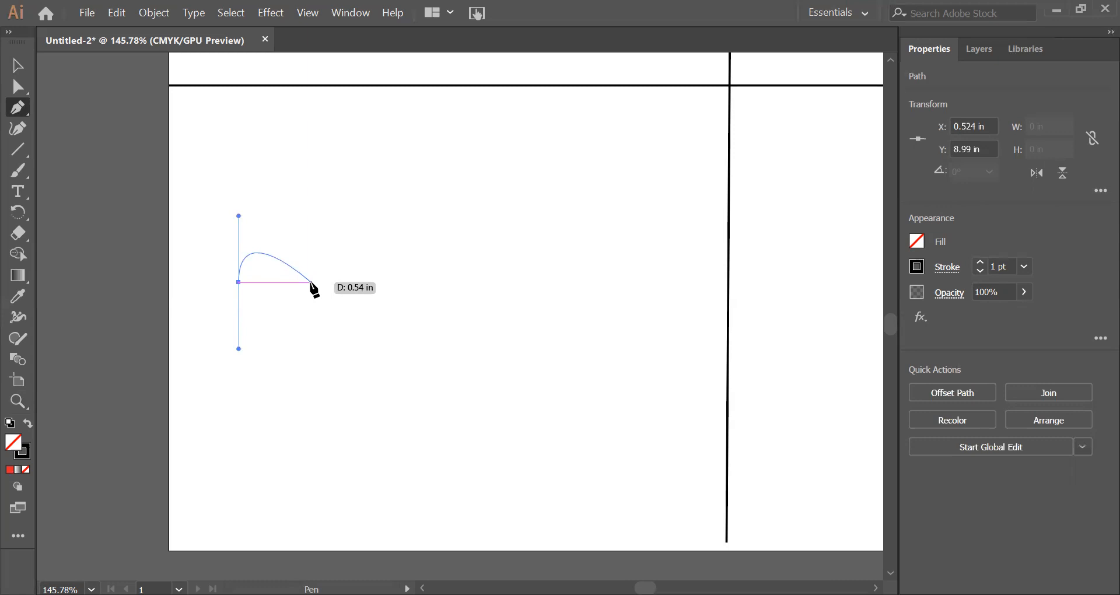
{"action": "left_click_drag", "start_coordinate": [310, 283], "coordinate": [321, 340]}
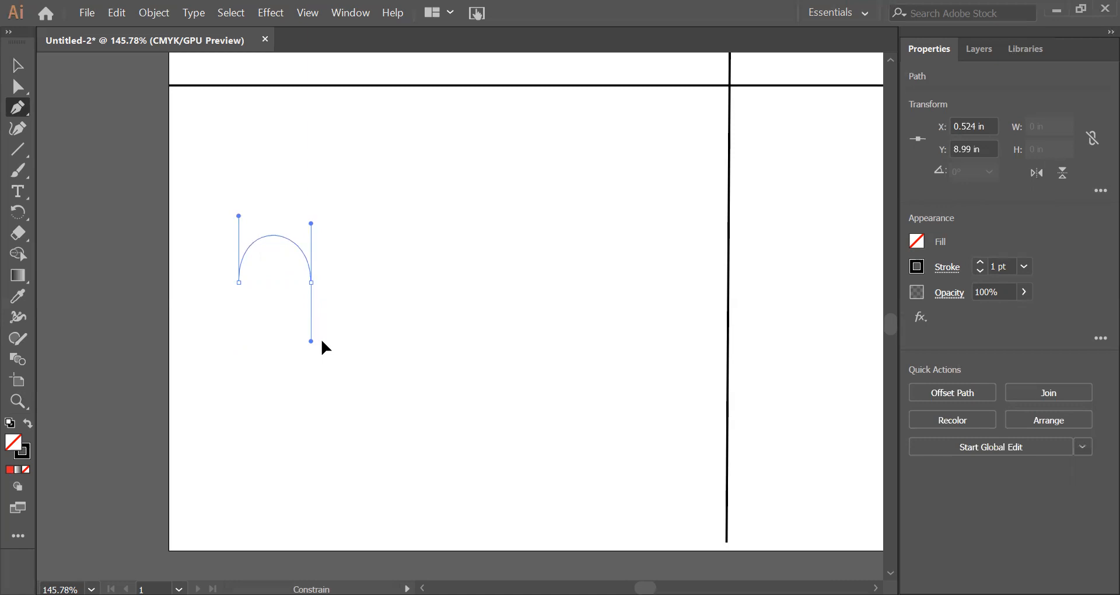
{"action": "left_click_drag", "start_coordinate": [321, 341], "coordinate": [321, 342]}
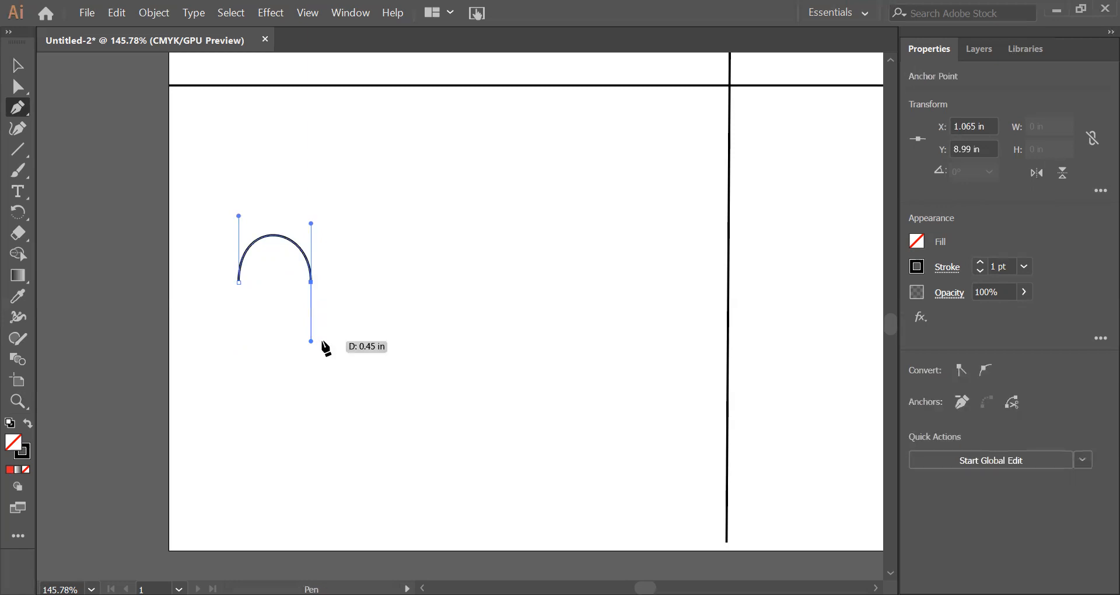
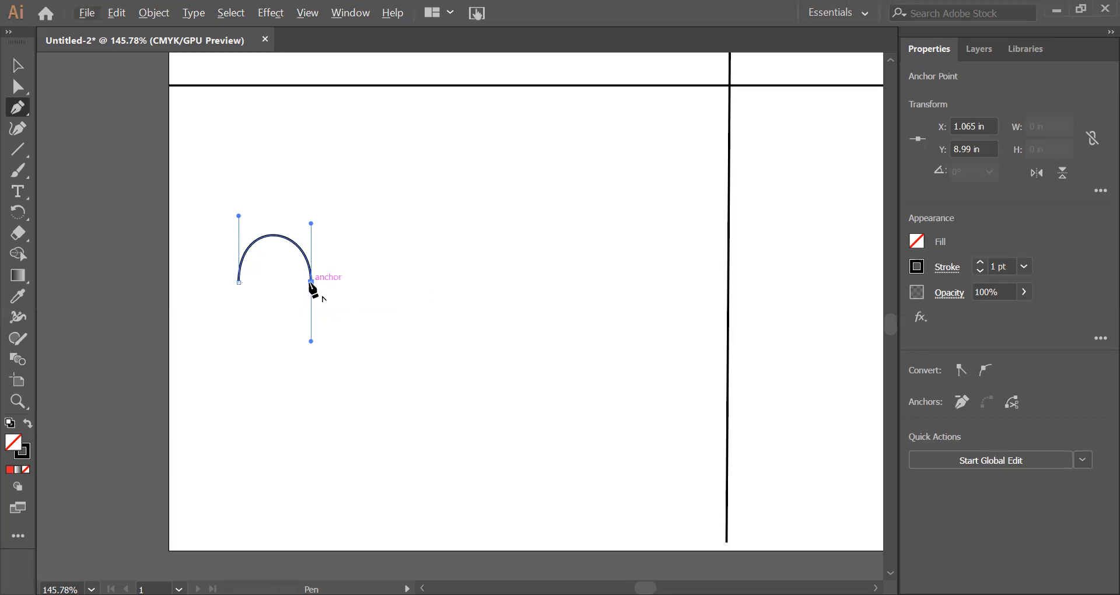
Step: Flip the arch's end handle upward and add a second arch with vertical handles to about X 1.66 in at Y 8.99 in
{"action": "left_click_drag", "start_coordinate": [312, 284], "coordinate": [325, 235]}
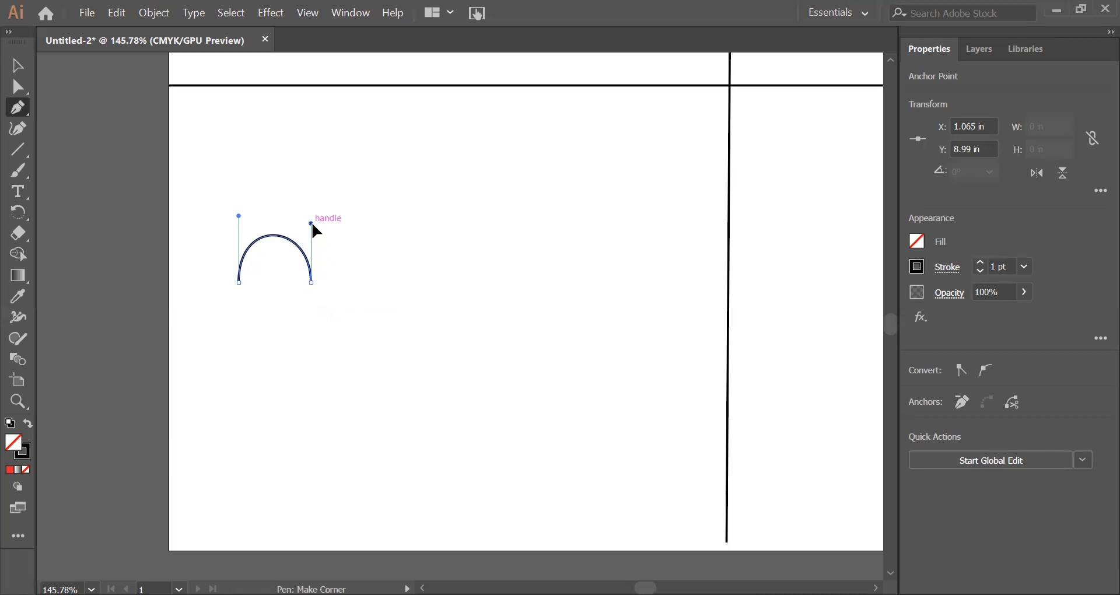
{"action": "left_click_drag", "start_coordinate": [312, 224], "coordinate": [371, 234]}
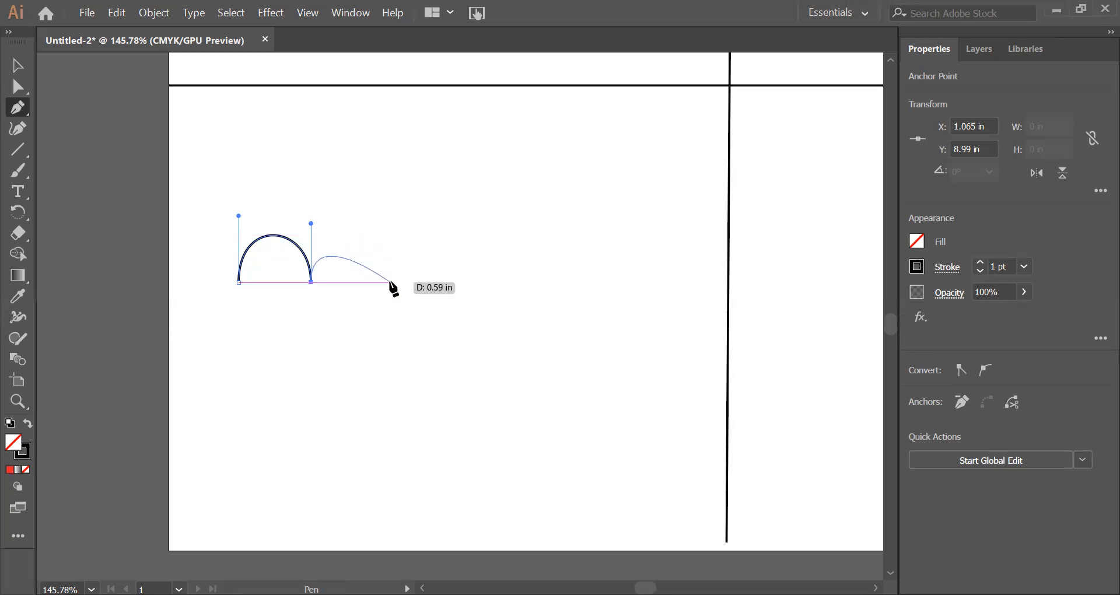
{"action": "left_click_drag", "start_coordinate": [391, 282], "coordinate": [392, 339]}
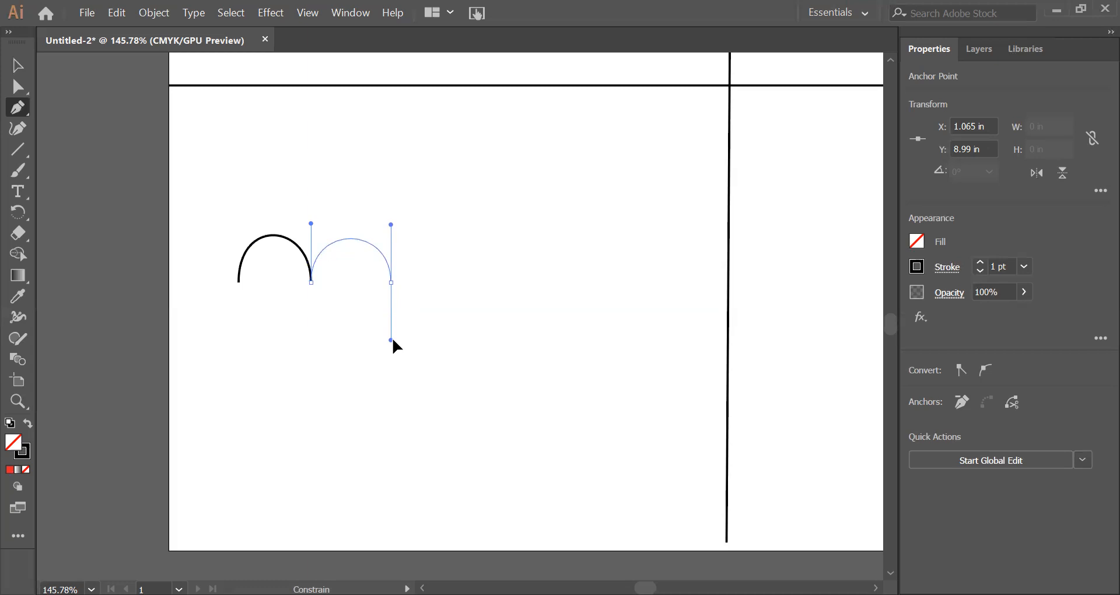
{"action": "left_click_drag", "start_coordinate": [392, 338], "coordinate": [392, 339]}
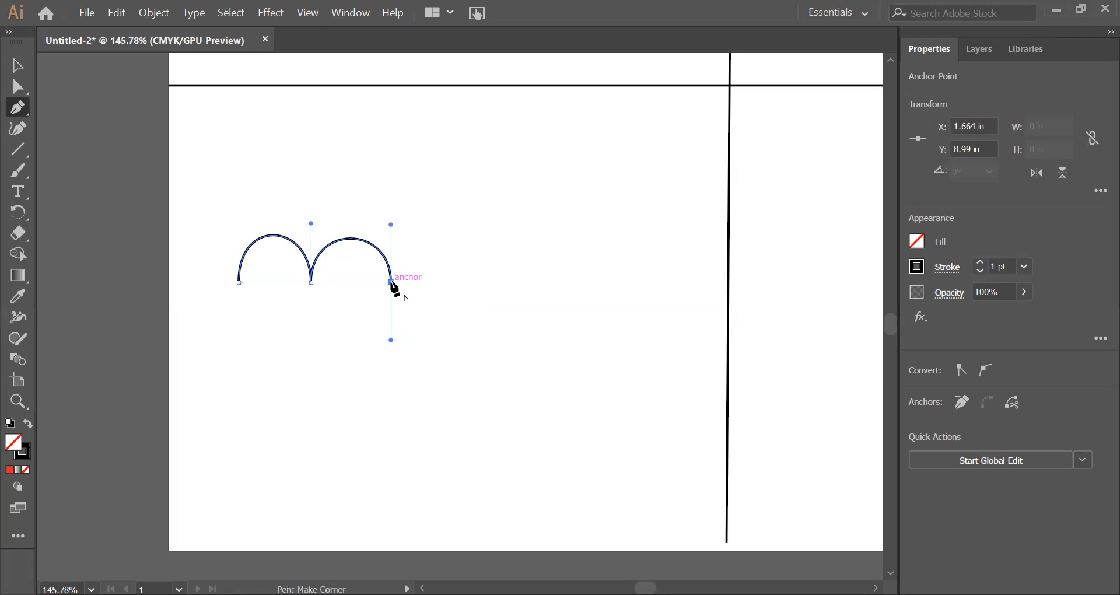
Step: Flip the second arch's outgoing handle upward and add a third arch with vertical handles to about X 2.26 in
{"action": "left_click_drag", "start_coordinate": [390, 282], "coordinate": [391, 225]}
{"action": "left_click_drag", "start_coordinate": [390, 225], "coordinate": [391, 225]}
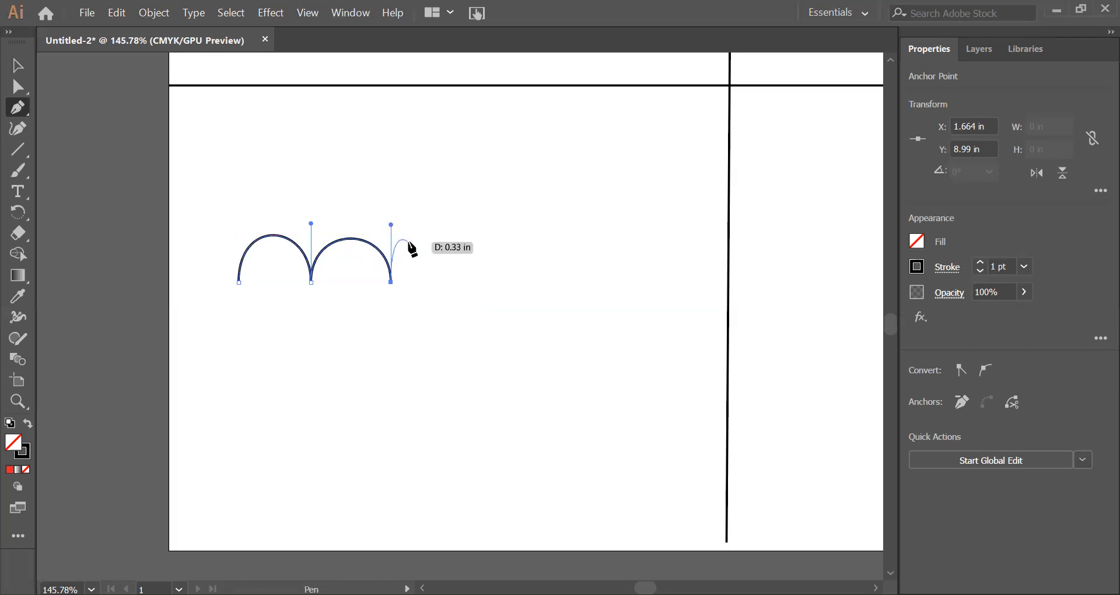
{"action": "left_click", "coordinate": [471, 283]}
{"action": "left_click_drag", "start_coordinate": [471, 282], "coordinate": [470, 337]}
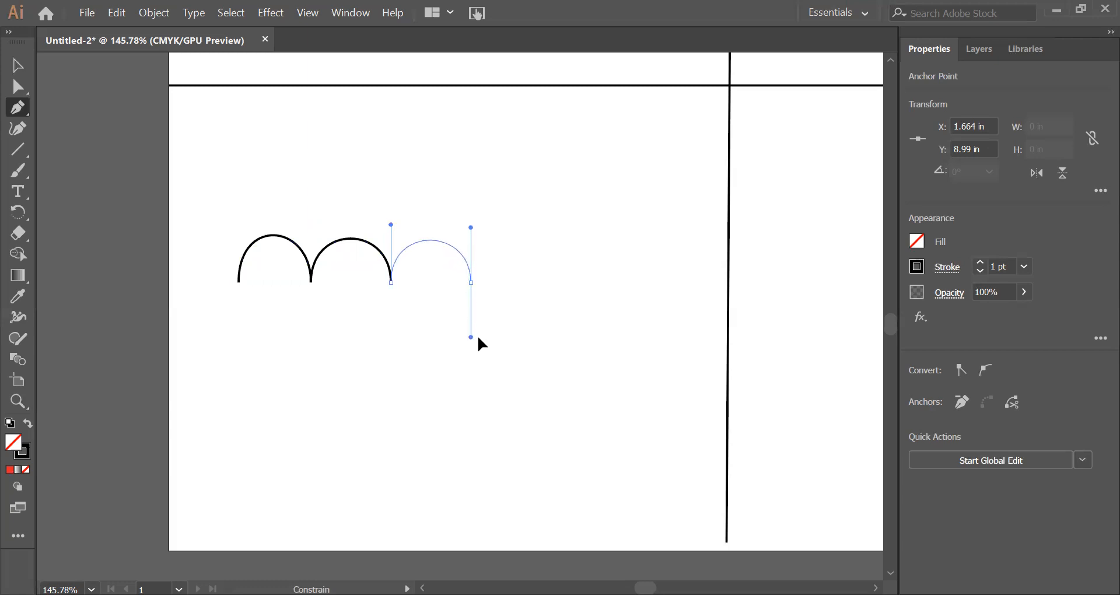
{"action": "left_click_drag", "start_coordinate": [471, 337], "coordinate": [470, 337]}
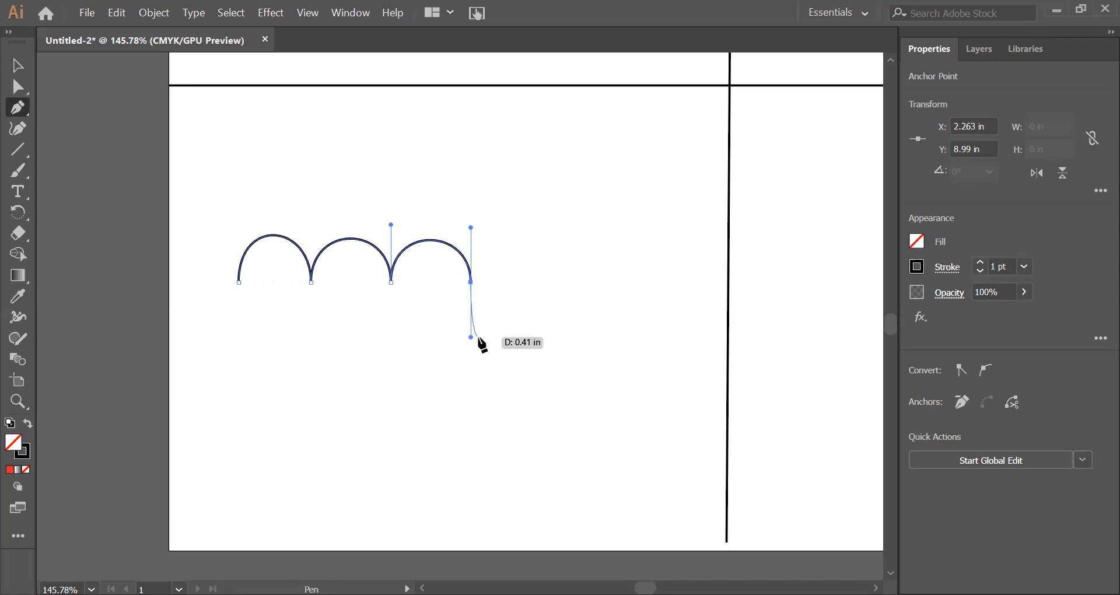
Step: Add two more arches to about X 2.87 in and X 3.52 in, flipping the outgoing handles upward at their starting anchors
{"action": "left_click", "coordinate": [470, 283]}
{"action": "left_click_drag", "start_coordinate": [471, 227], "coordinate": [472, 228]}
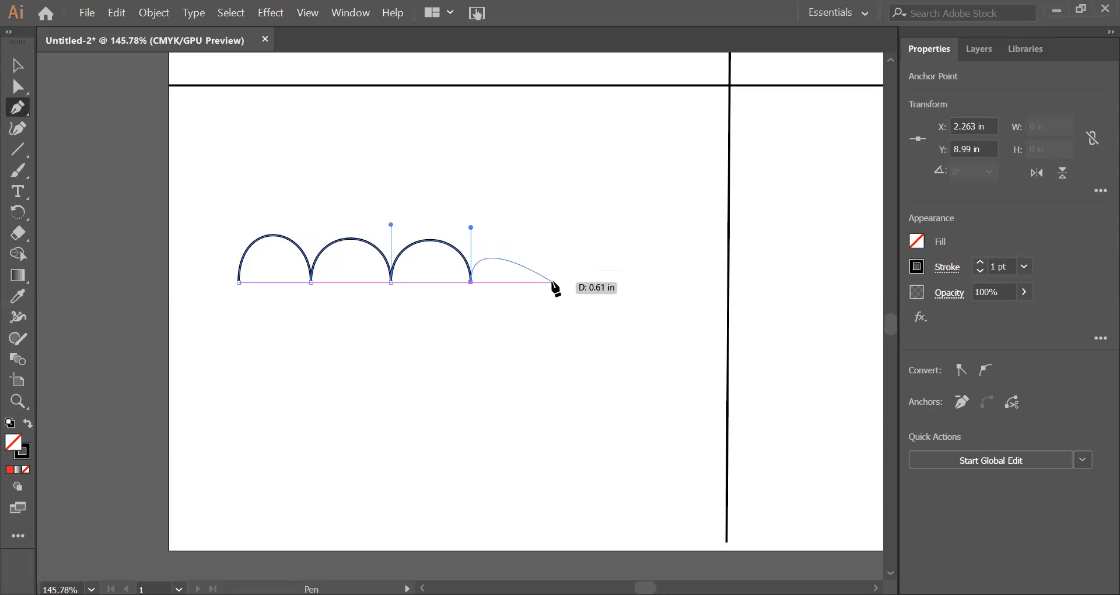
{"action": "left_click_drag", "start_coordinate": [552, 282], "coordinate": [564, 337]}
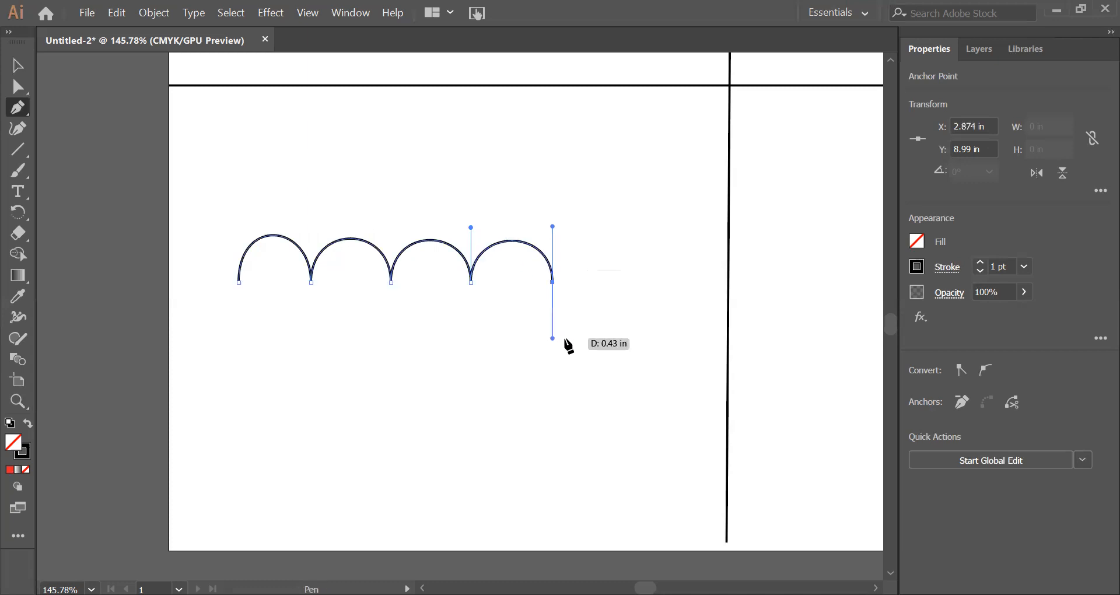
{"action": "left_click", "coordinate": [552, 282]}
{"action": "left_click", "coordinate": [554, 254], "text": "ctrl"}
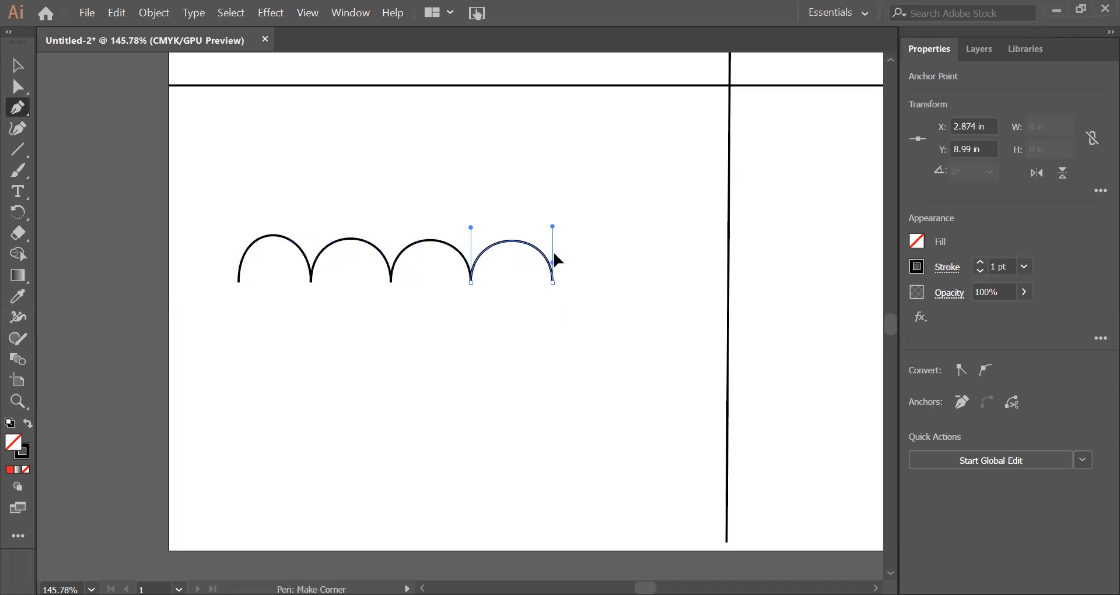
{"action": "left_click", "coordinate": [553, 229]}
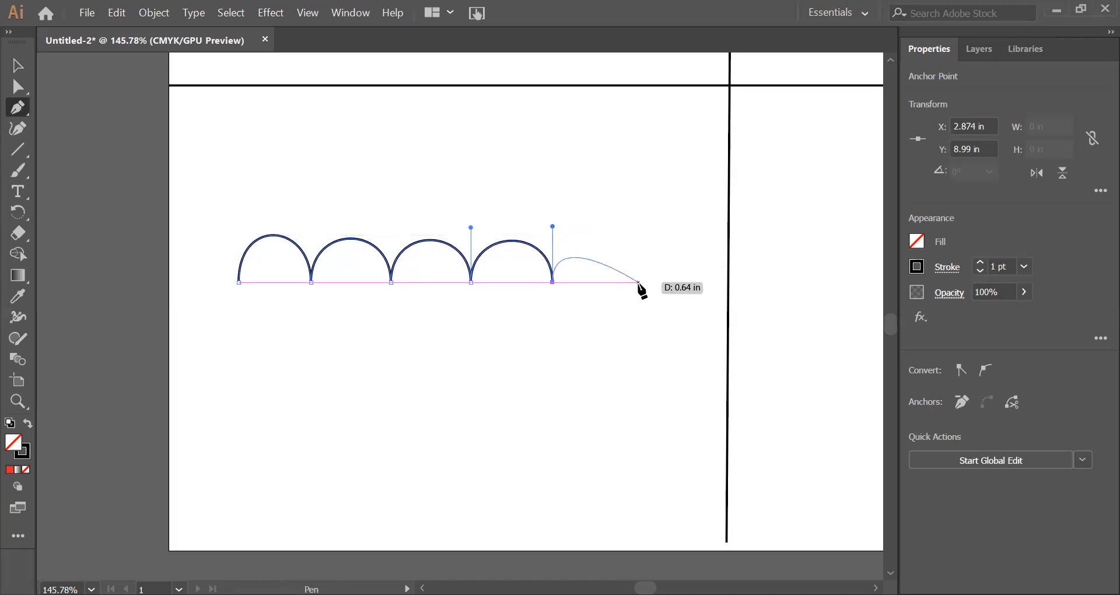
{"action": "left_click_drag", "start_coordinate": [638, 283], "coordinate": [648, 343]}
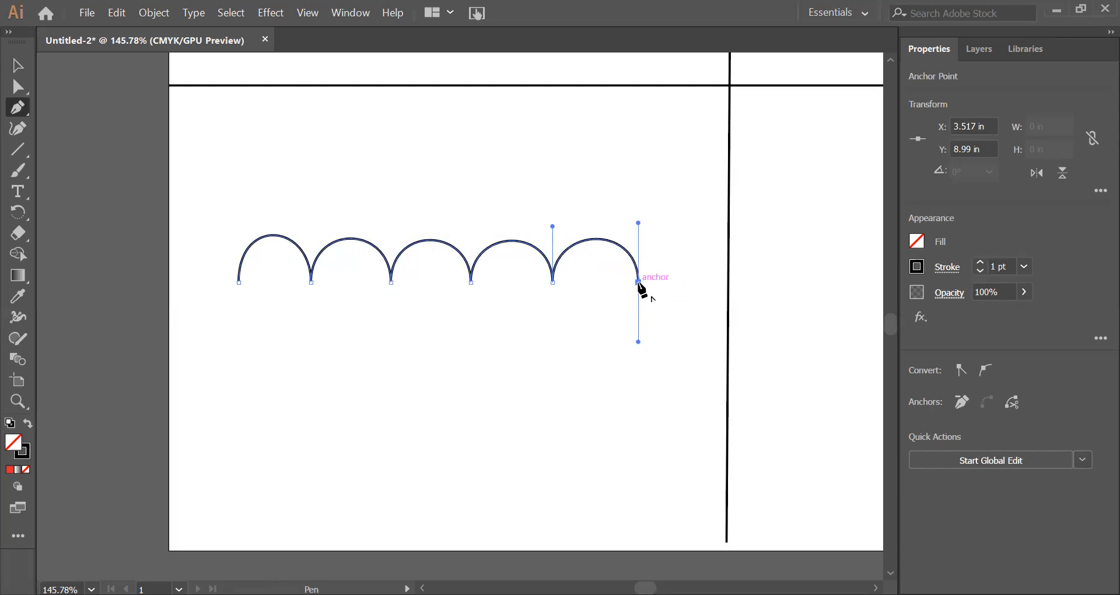
{"action": "left_click_drag", "start_coordinate": [638, 283], "coordinate": [638, 223]}
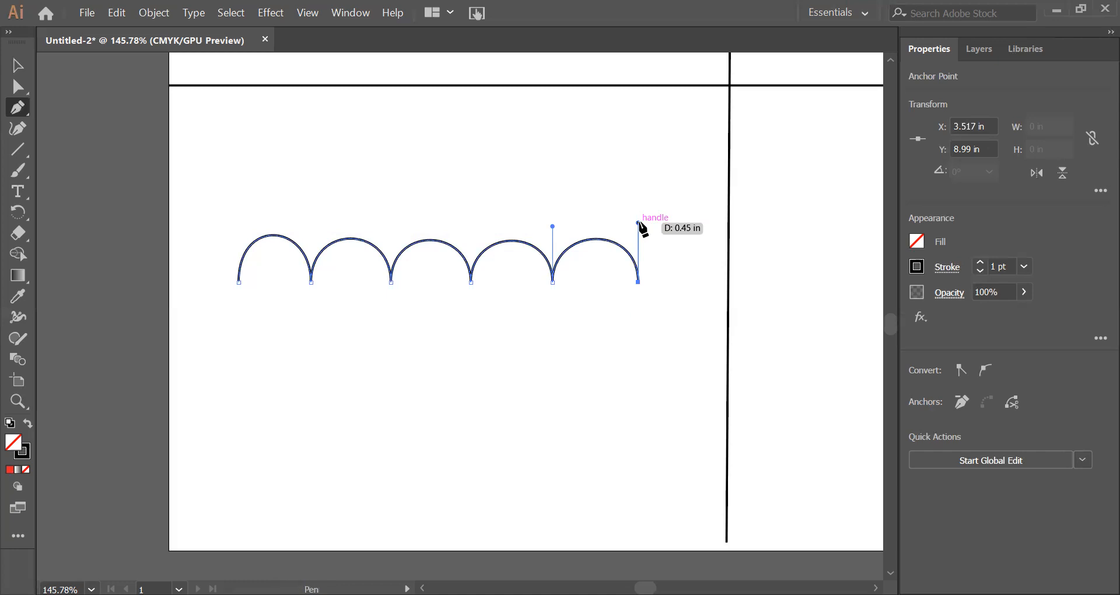
Step: Even out the first arch by shortening its upper start handle, moving the second anchor to X 1.07 in and the first slightly left; deselect
{"action": "key", "text": "a"}
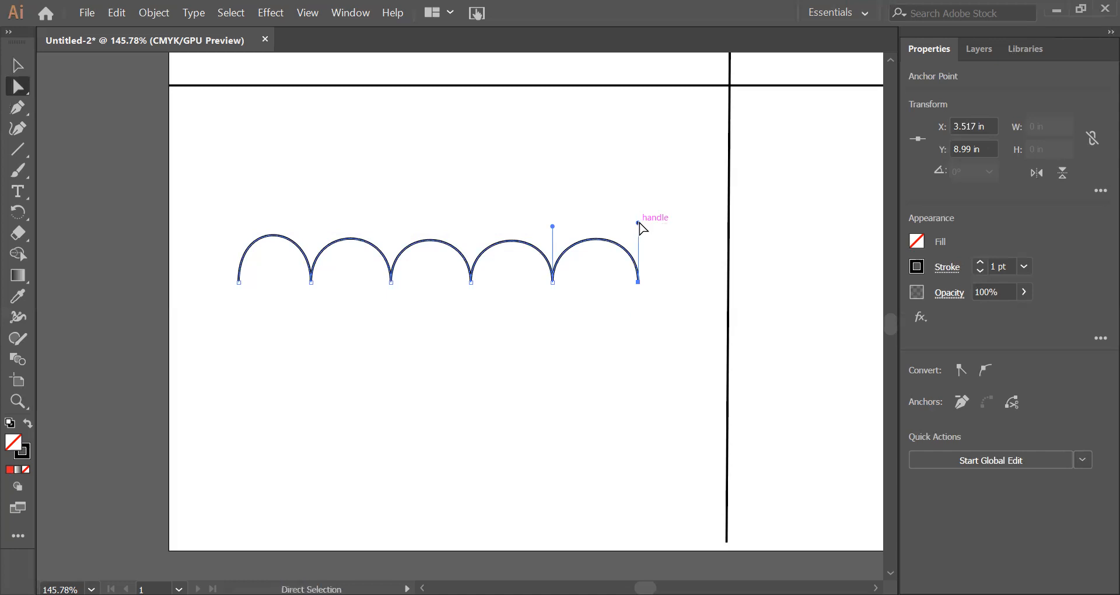
{"action": "left_click", "coordinate": [308, 228]}
{"action": "left_click", "coordinate": [239, 282]}
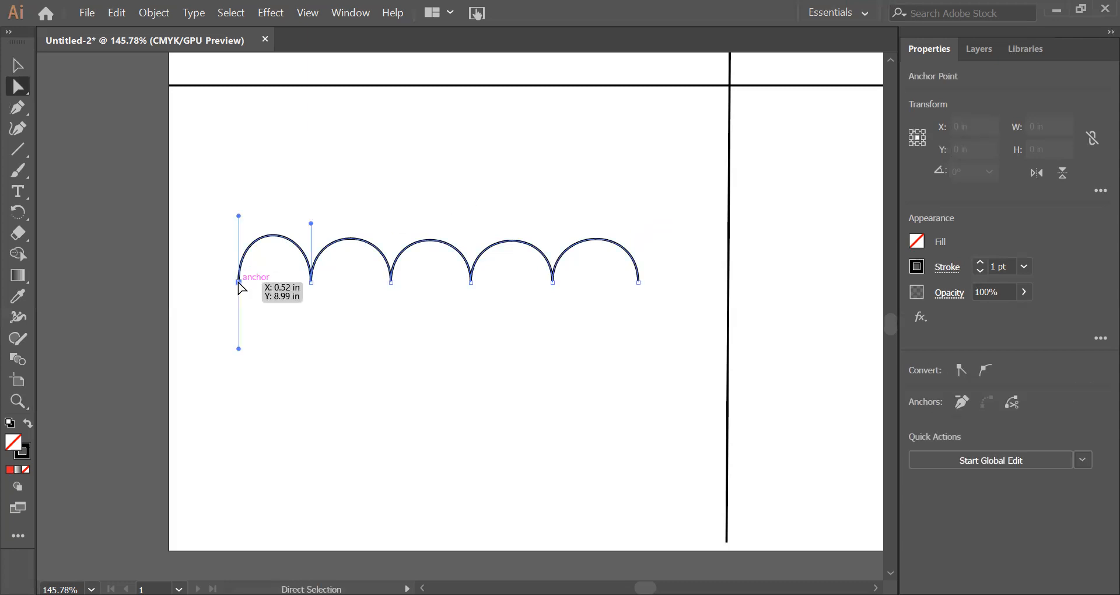
{"action": "left_click_drag", "start_coordinate": [239, 217], "coordinate": [238, 224]}
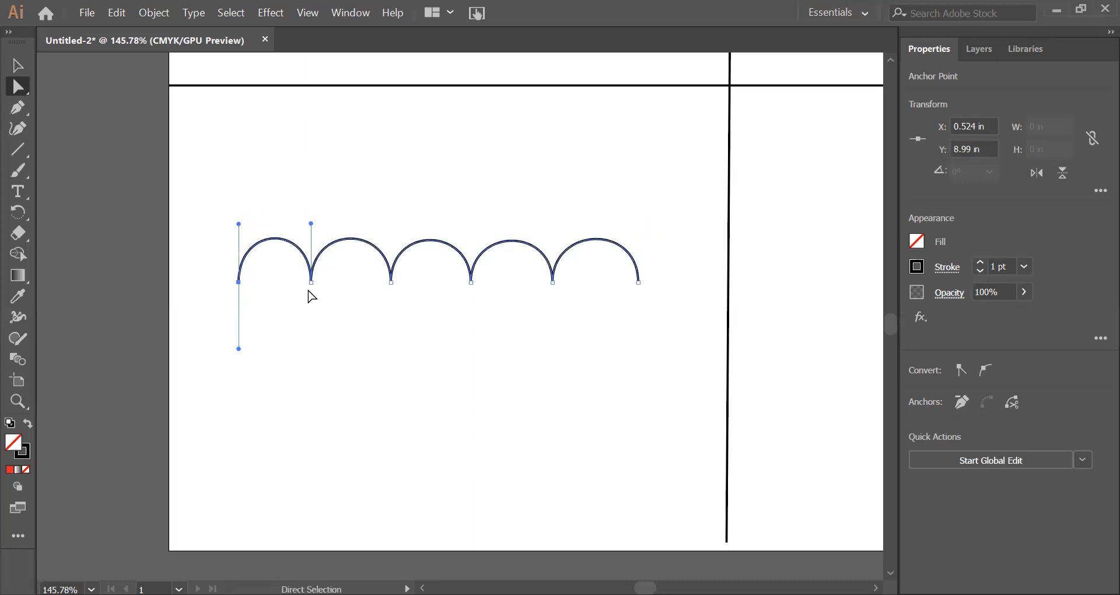
{"action": "left_click_drag", "start_coordinate": [311, 282], "coordinate": [313, 284]}
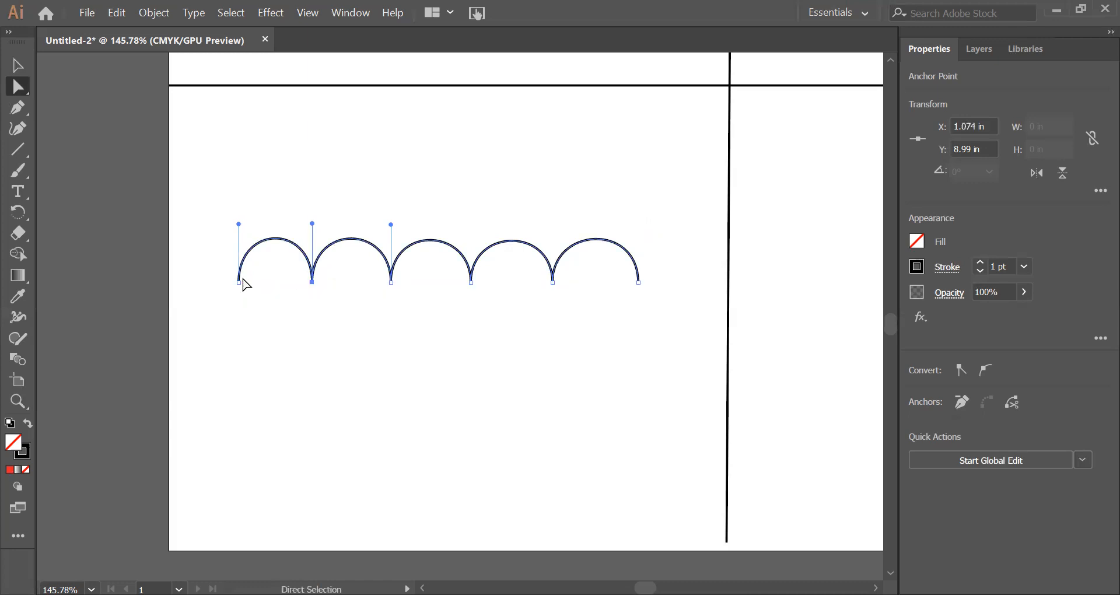
{"action": "left_click_drag", "start_coordinate": [240, 283], "coordinate": [233, 282]}
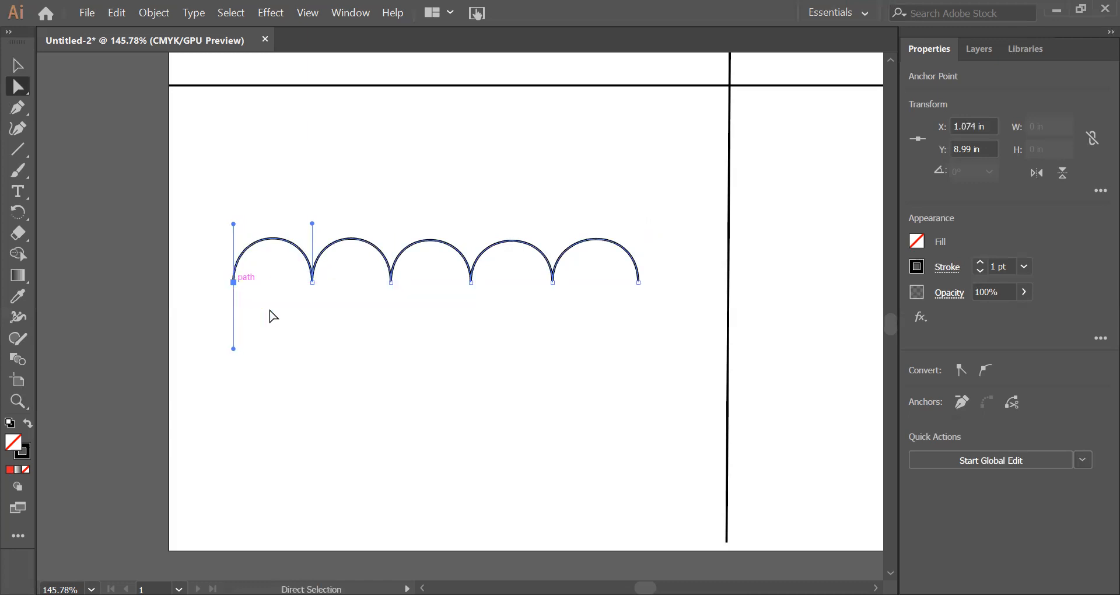
{"action": "left_click", "coordinate": [402, 408]}
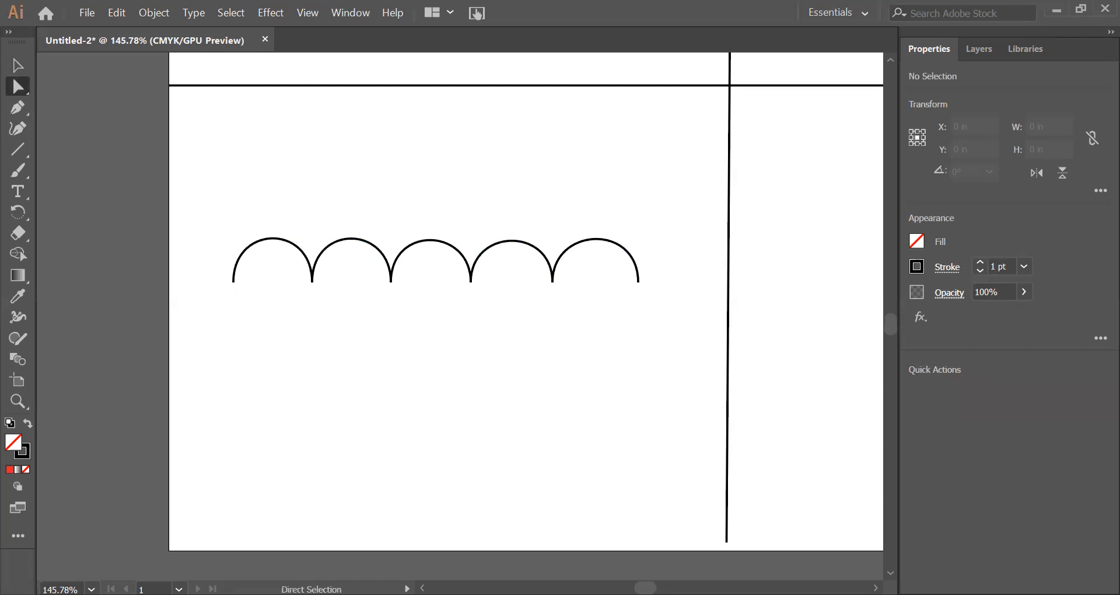
Step: Set up the Pen tool for drawing in the page's empty bottom-right section
{"action": "key", "text": "p"}
{"action": "key", "text": "z"}
{"action": "left_click_drag", "start_coordinate": [593, 403], "coordinate": [328, 380]}
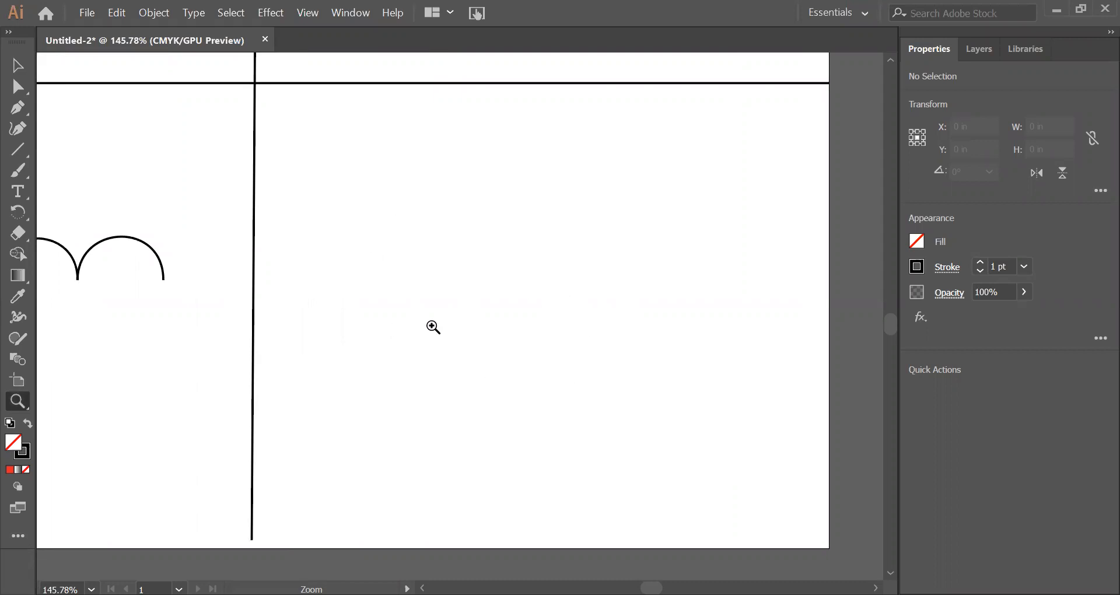
{"action": "key", "text": "p"}
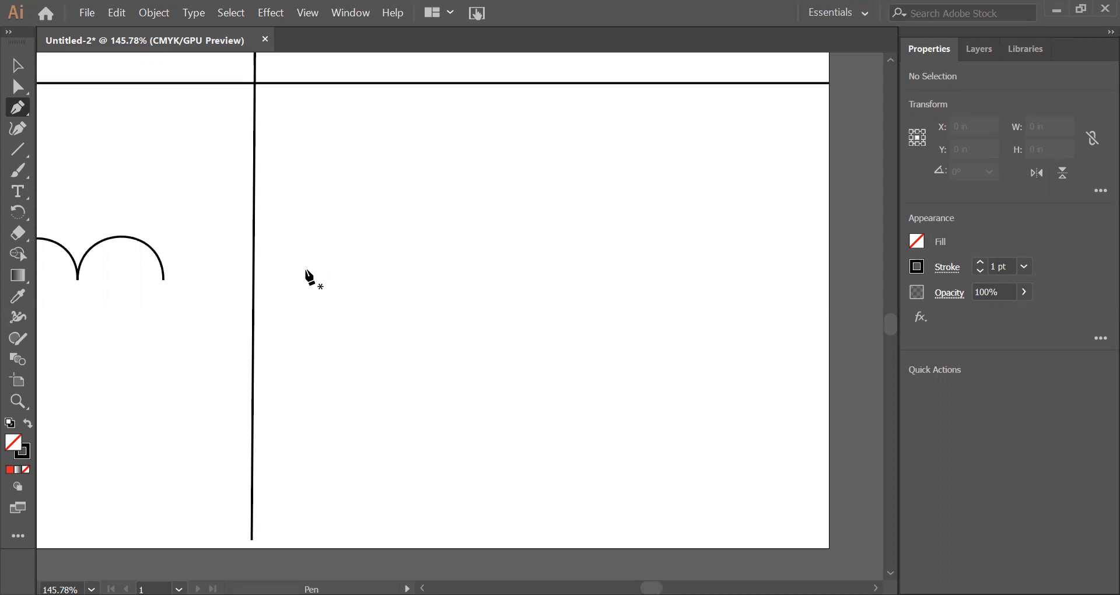
{"action": "left_click_drag", "start_coordinate": [305, 270], "coordinate": [304, 339]}
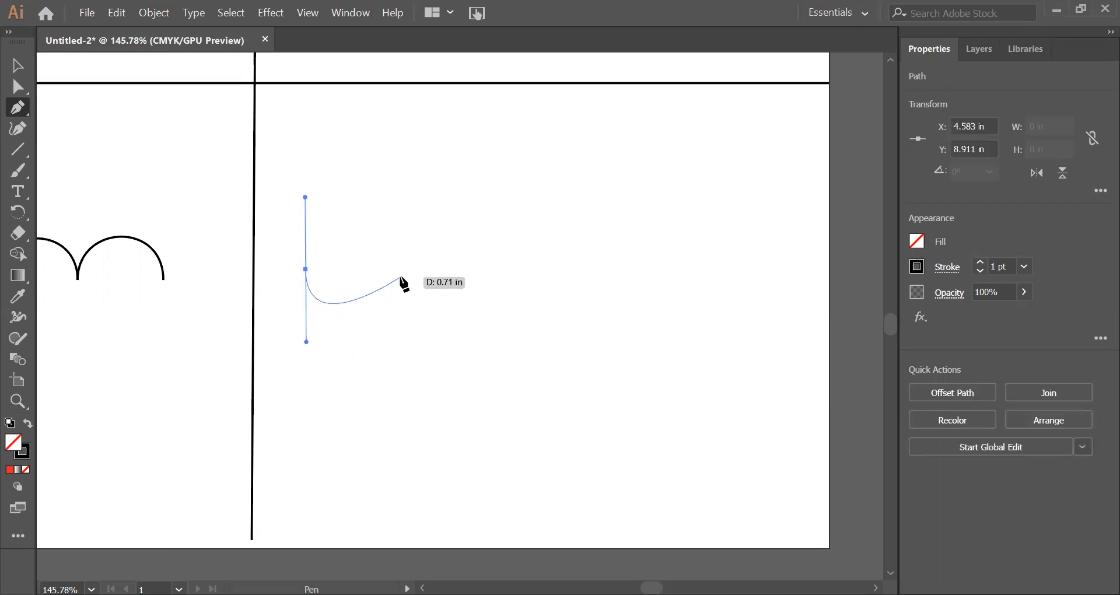
{"action": "left_click_drag", "start_coordinate": [401, 281], "coordinate": [401, 218]}
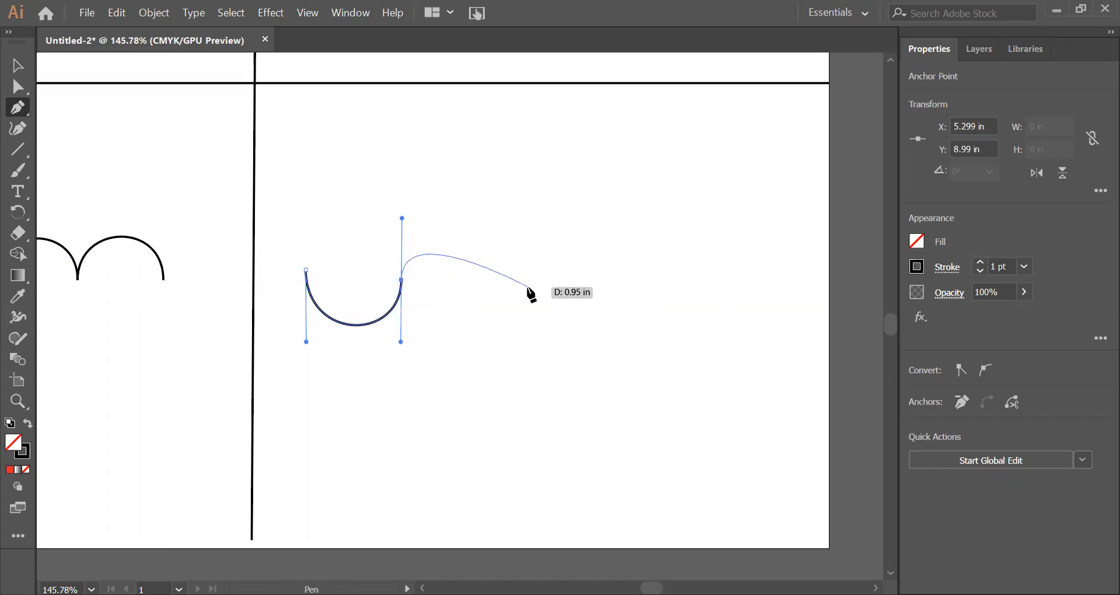
{"action": "left_click", "coordinate": [401, 281]}
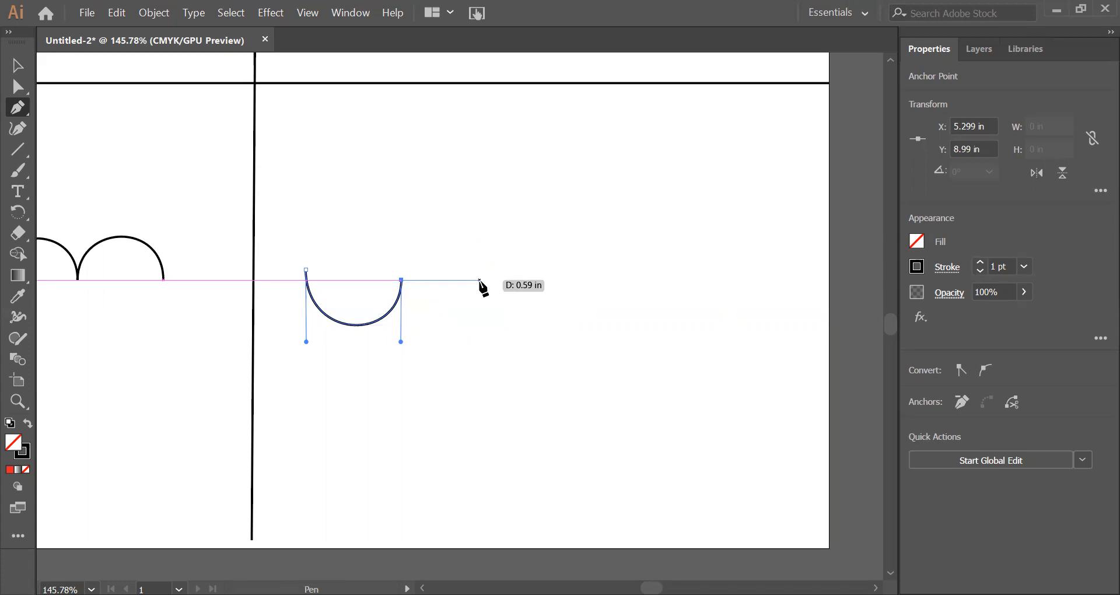
{"action": "key", "text": "ctrl+z"}
{"action": "key", "text": "ctrl+z"}
{"action": "key", "text": "ctrl+z"}
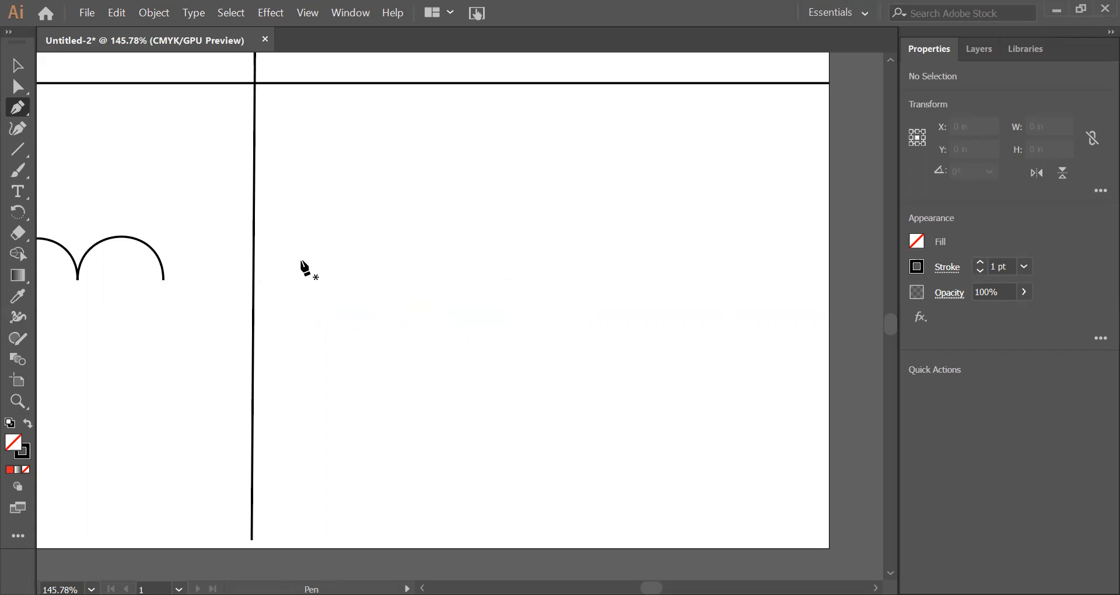
Step: Draw a U-shaped curve from about X 4.55 in to X 5.23 in at Y 8.85 in, then a straight segment to X 5.87 in
{"action": "left_click_drag", "start_coordinate": [301, 271], "coordinate": [301, 333]}
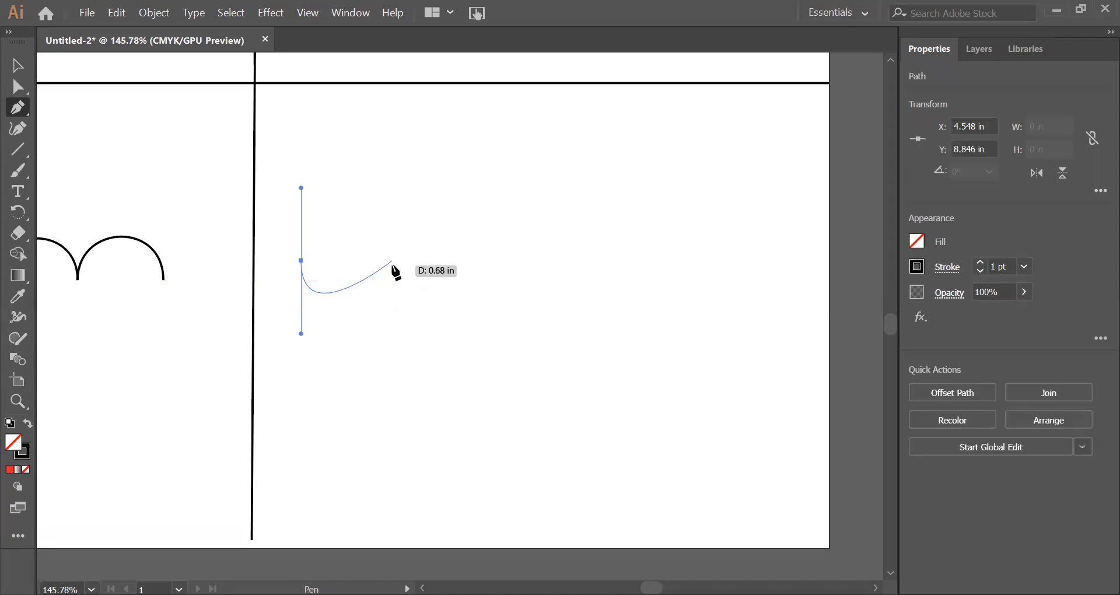
{"action": "left_click_drag", "start_coordinate": [392, 261], "coordinate": [399, 200]}
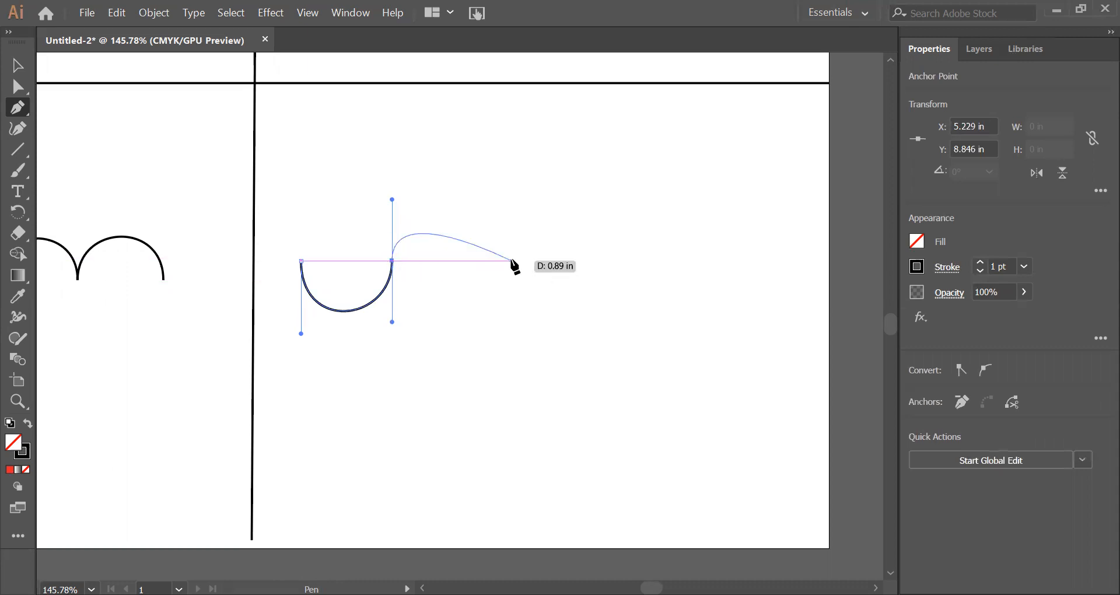
{"action": "left_click", "coordinate": [392, 262]}
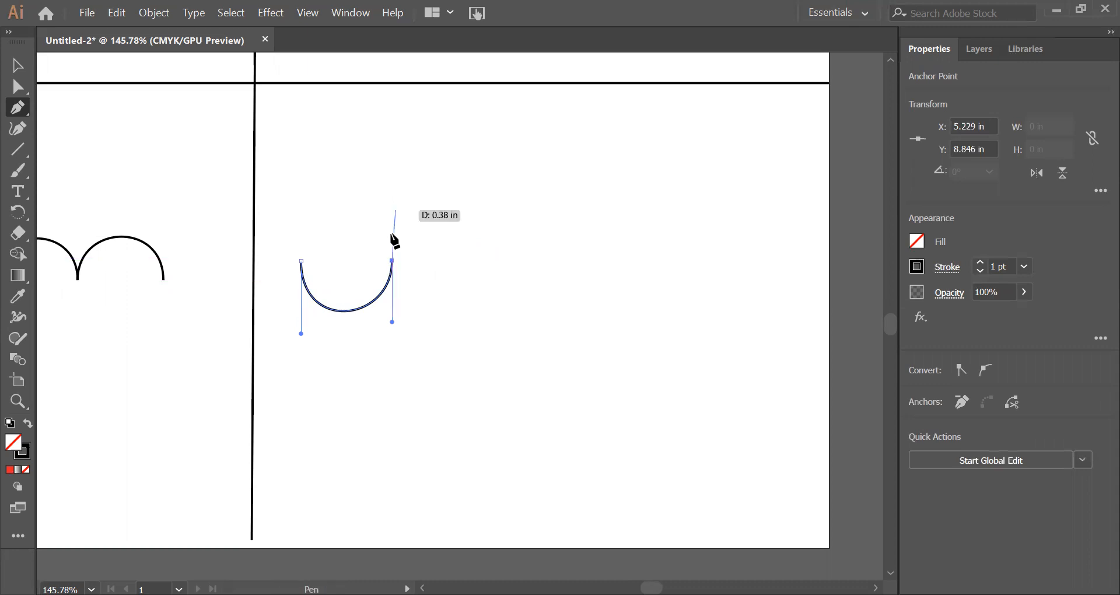
{"action": "left_click_drag", "start_coordinate": [392, 260], "coordinate": [573, 370]}
{"action": "left_click", "coordinate": [477, 260], "text": "shift"}
{"action": "key", "text": "ctrl+z"}
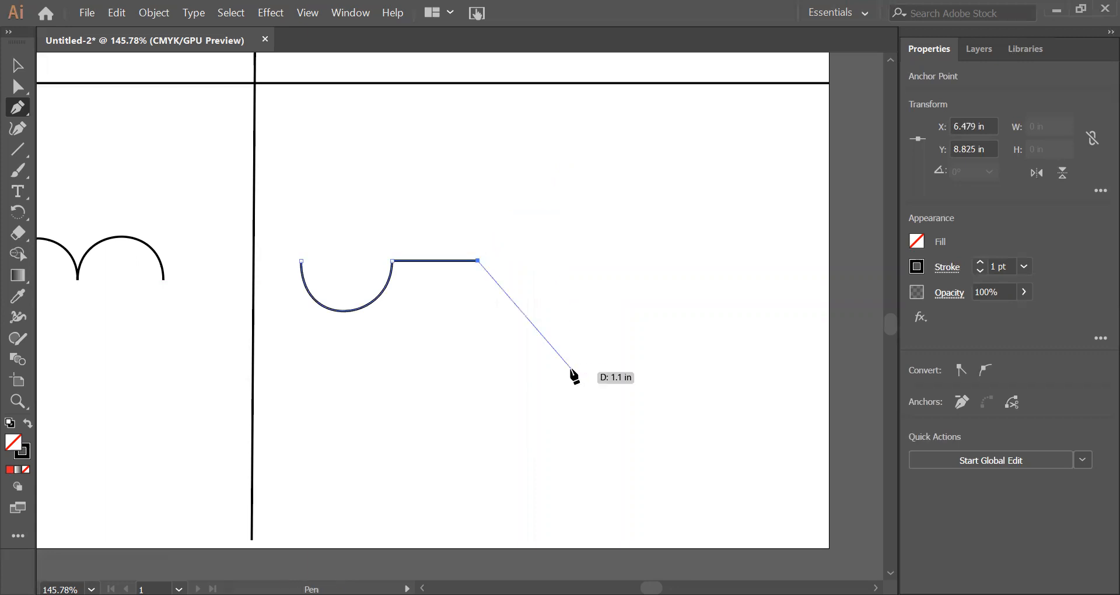
Step: Continue the path with a second U-shaped curve to about X 6.49 in and a straight horizontal segment to about X 7.19 in
{"action": "left_click", "coordinate": [478, 261]}
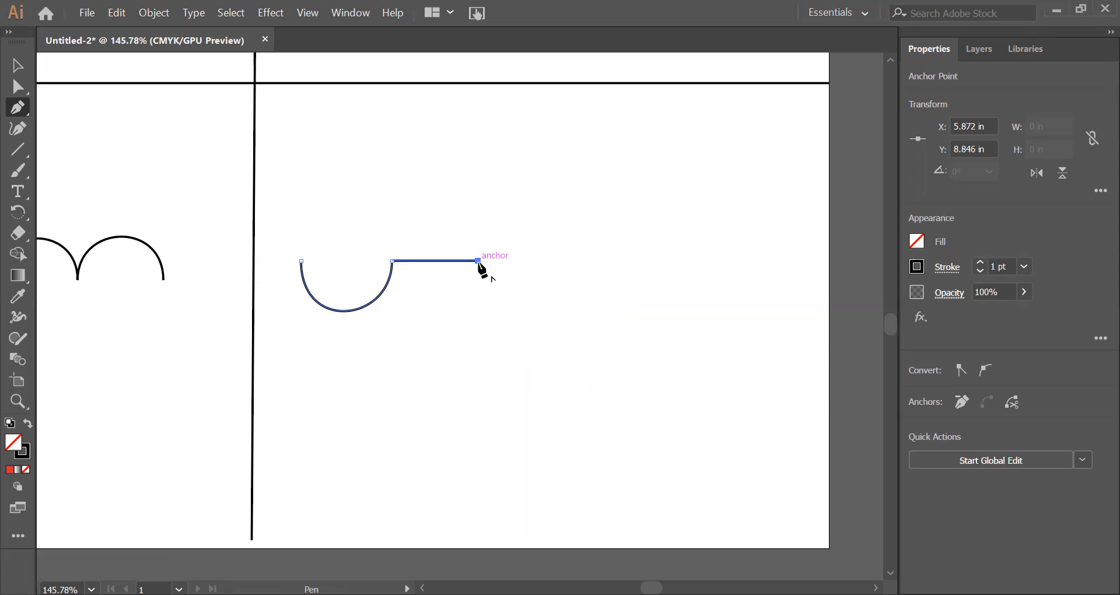
{"action": "left_click_drag", "start_coordinate": [478, 261], "coordinate": [478, 318]}
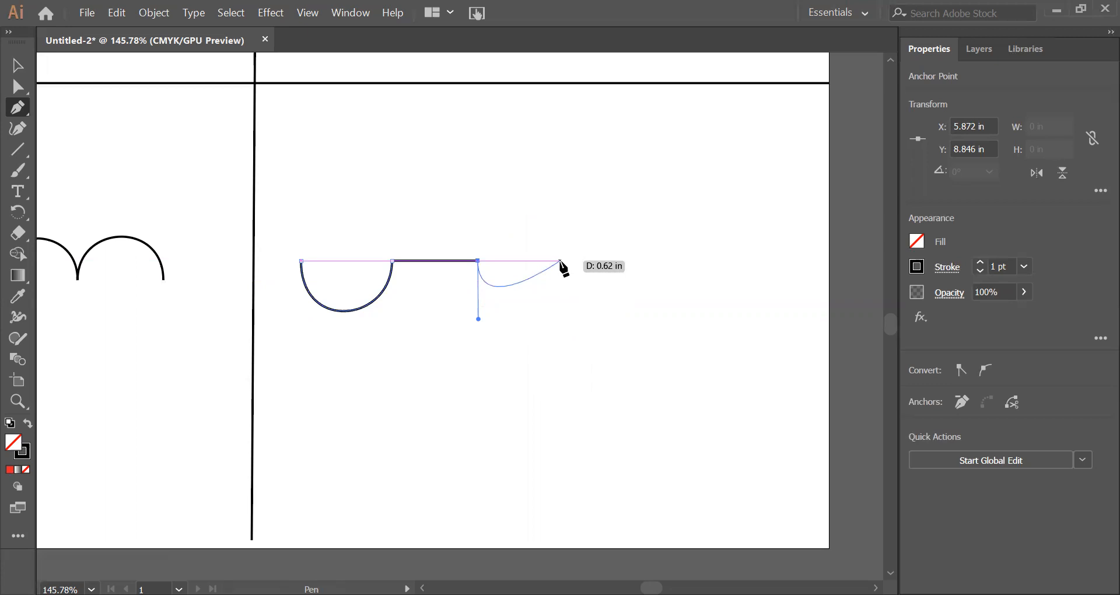
{"action": "left_click_drag", "start_coordinate": [560, 261], "coordinate": [564, 201]}
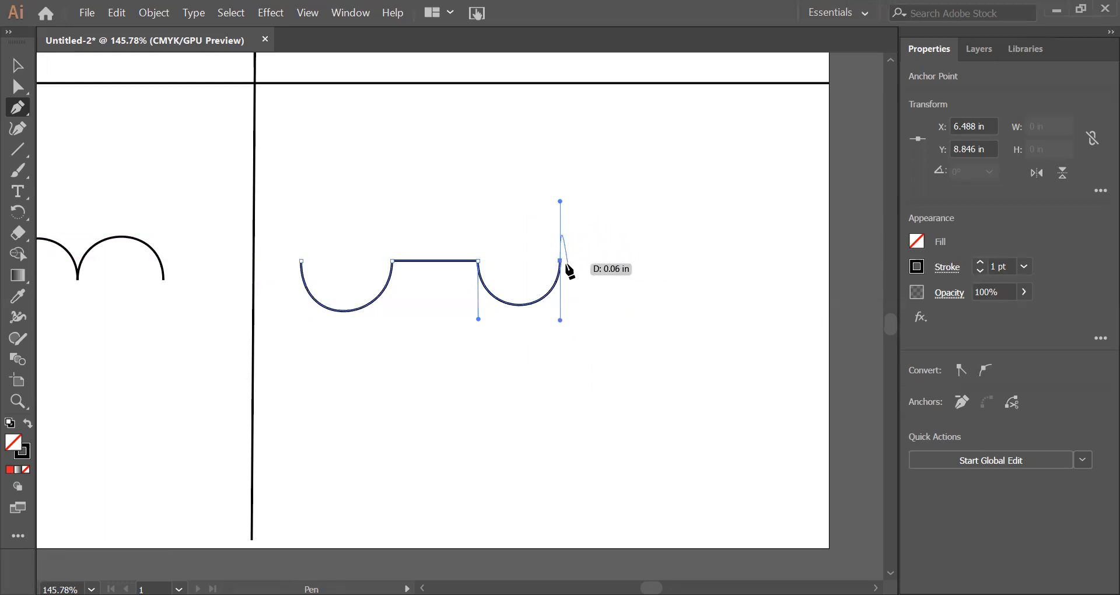
{"action": "left_click", "coordinate": [560, 261]}
{"action": "left_click_drag", "start_coordinate": [560, 262], "coordinate": [655, 263]}
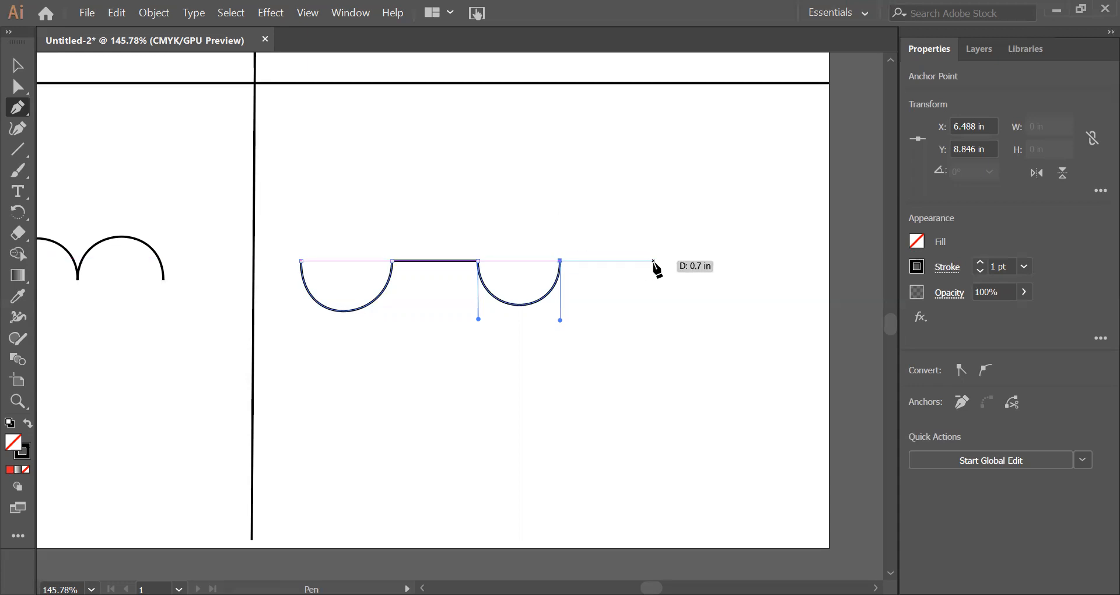
{"action": "left_click", "coordinate": [653, 261]}
Step: Continue the path with an upward arch from about X 7.19 in to X 7.83 in, then a straight segment to about X 8.44 in
{"action": "left_click_drag", "start_coordinate": [657, 306], "coordinate": [654, 262]}
{"action": "left_click", "coordinate": [650, 245], "text": "ctrl"}
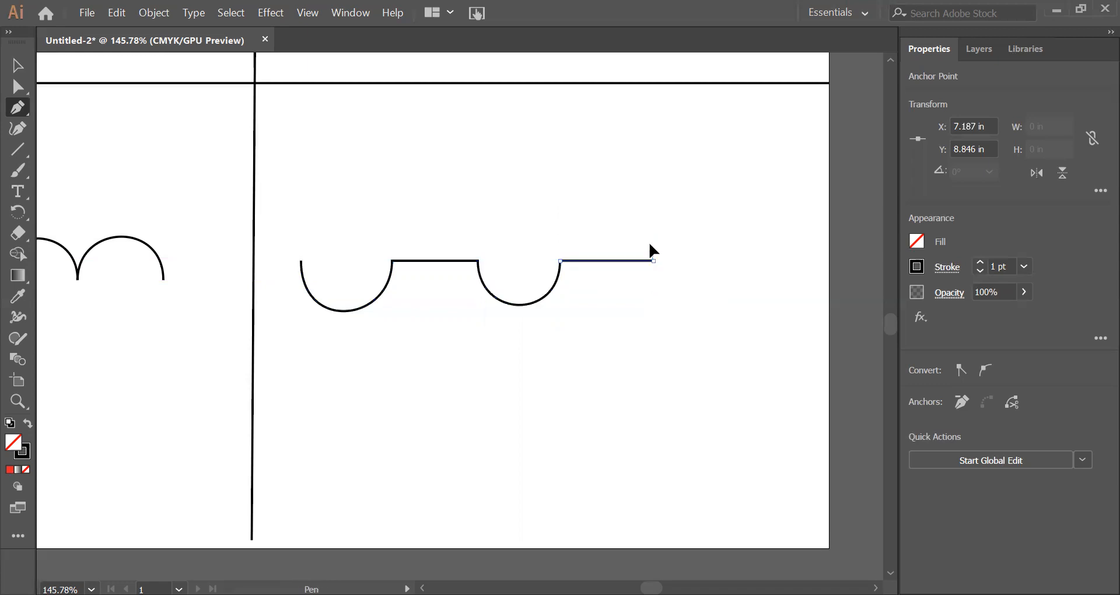
{"action": "left_click_drag", "start_coordinate": [652, 189], "coordinate": [652, 190]}
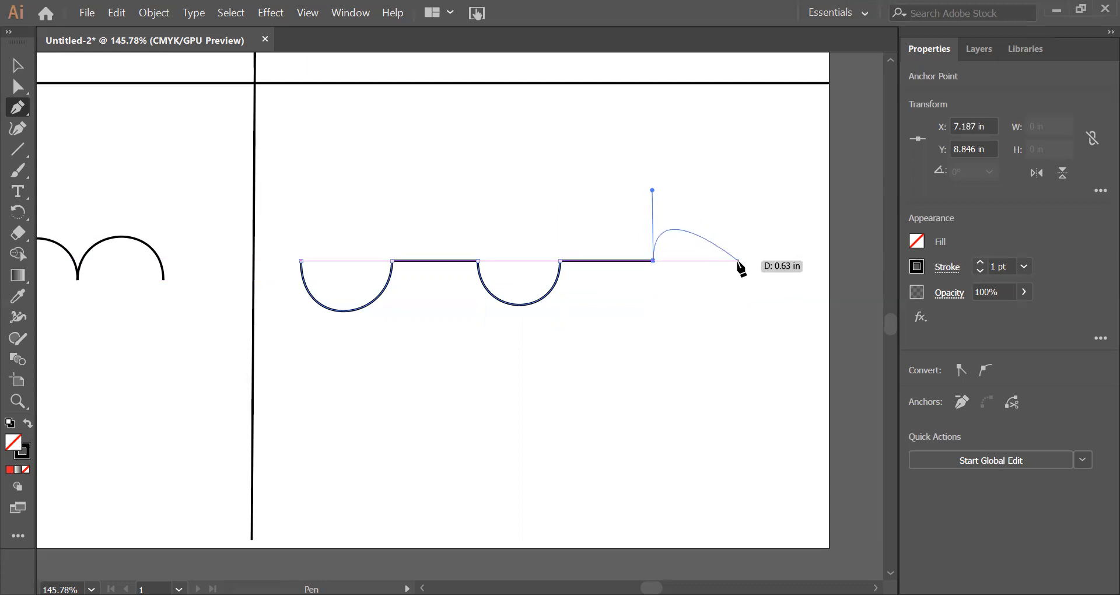
{"action": "left_click_drag", "start_coordinate": [739, 260], "coordinate": [739, 329]}
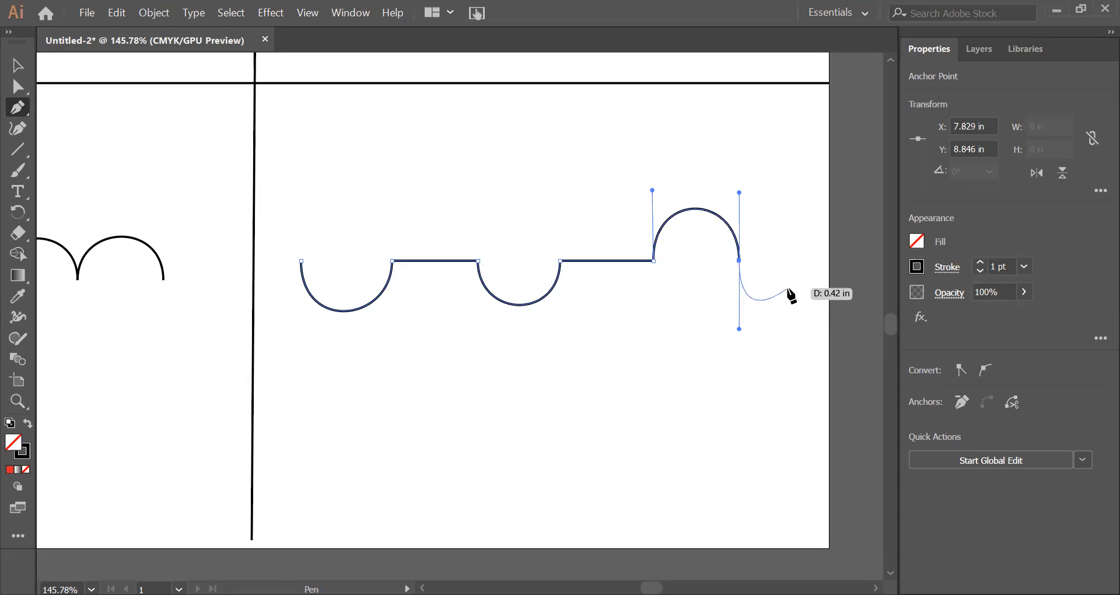
{"action": "left_click", "coordinate": [739, 261]}
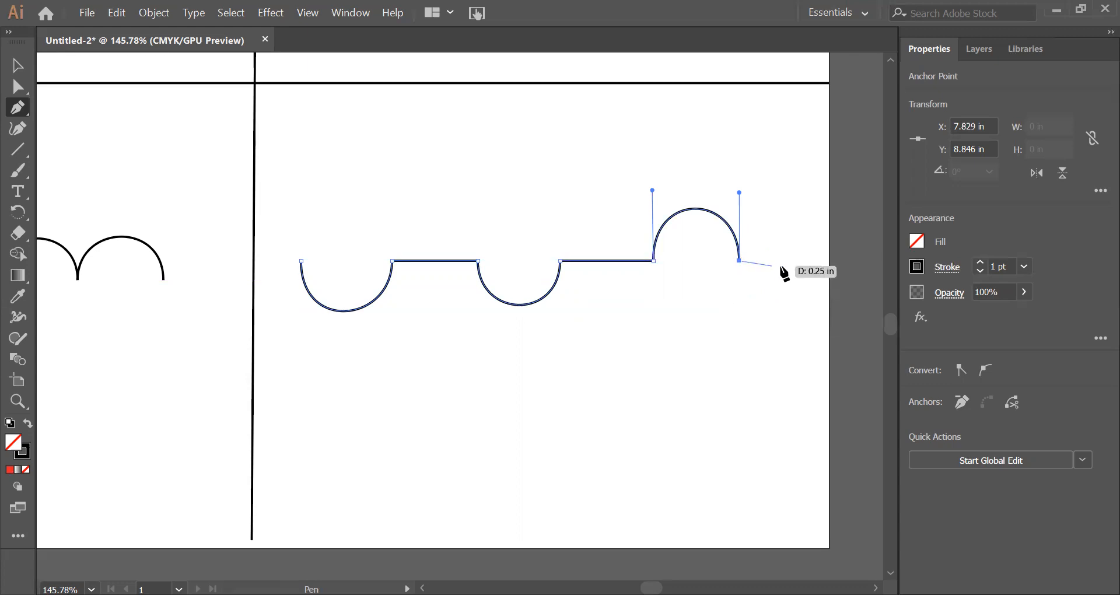
{"action": "left_click", "coordinate": [820, 260]}
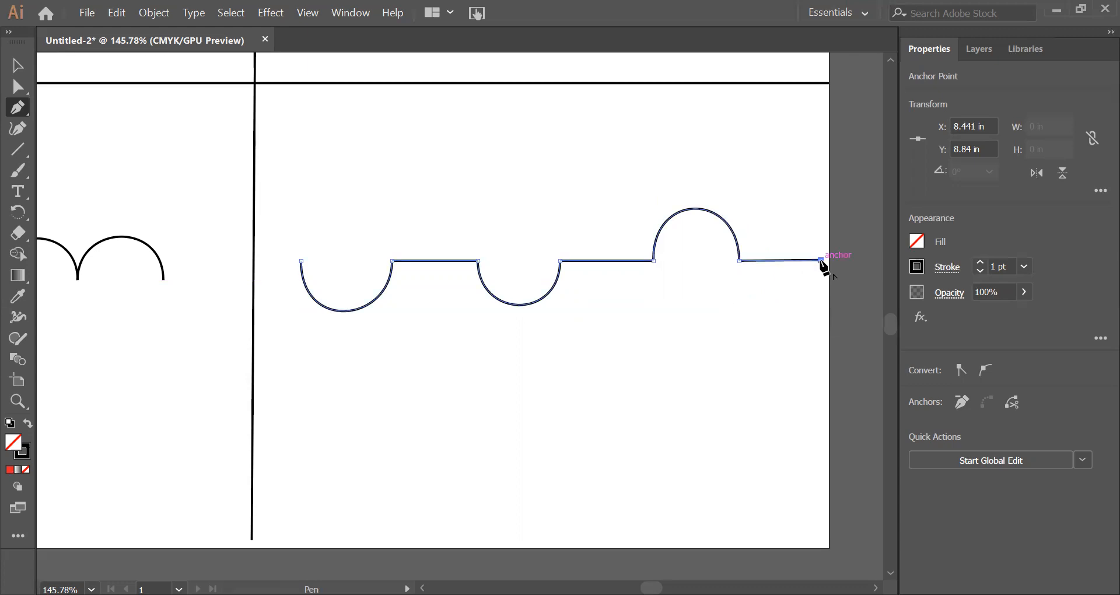
Step: Try pulling an upward direction handle from the path's last anchor for another arch, and undo it
{"action": "mouse_move", "coordinate": [822, 261]}
{"action": "left_mouse_down"}
{"action": "mouse_move", "coordinate": [789, 320]}
{"action": "mouse_move", "coordinate": [828, 292]}
{"action": "mouse_move", "coordinate": [823, 262]}
{"action": "left_mouse_up"}
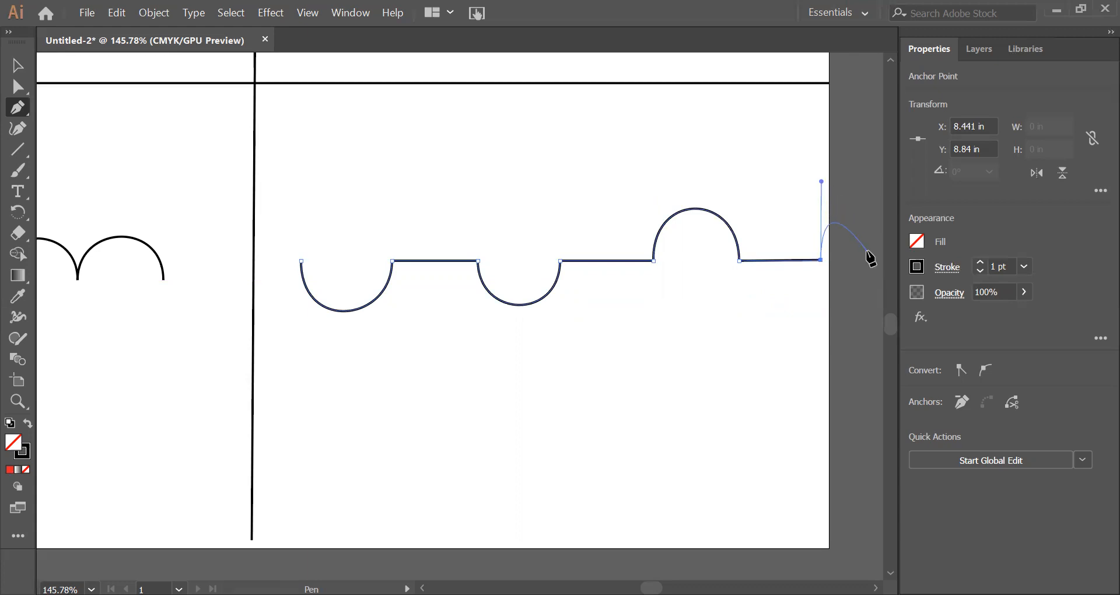
{"action": "key", "text": "ctrl"}
{"action": "key", "text": "ctrl+z"}
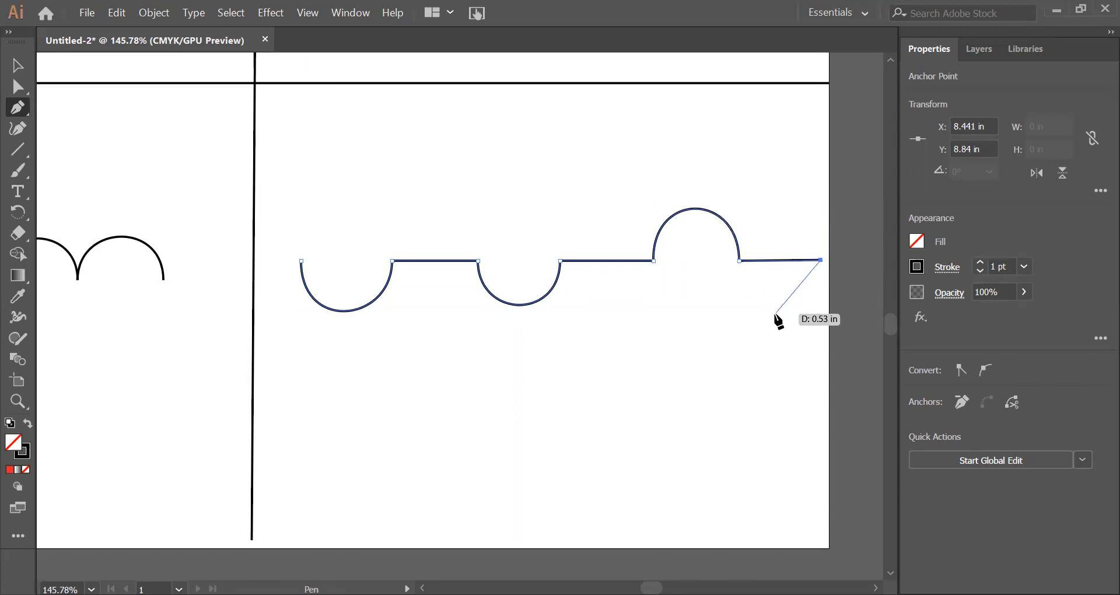
Step: Shift the whole curve-and-line path slightly left, away from the page's right edge, and deselect it
{"action": "key", "text": "v"}
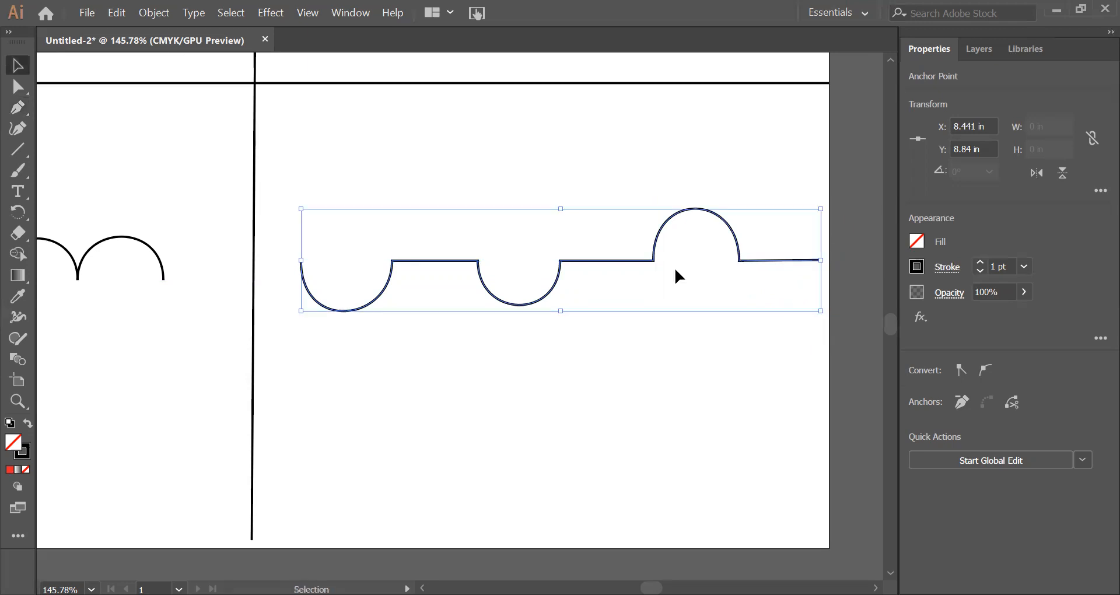
{"action": "left_click", "coordinate": [605, 255]}
{"action": "left_click_drag", "start_coordinate": [610, 262], "coordinate": [585, 269]}
{"action": "left_click", "coordinate": [624, 345]}
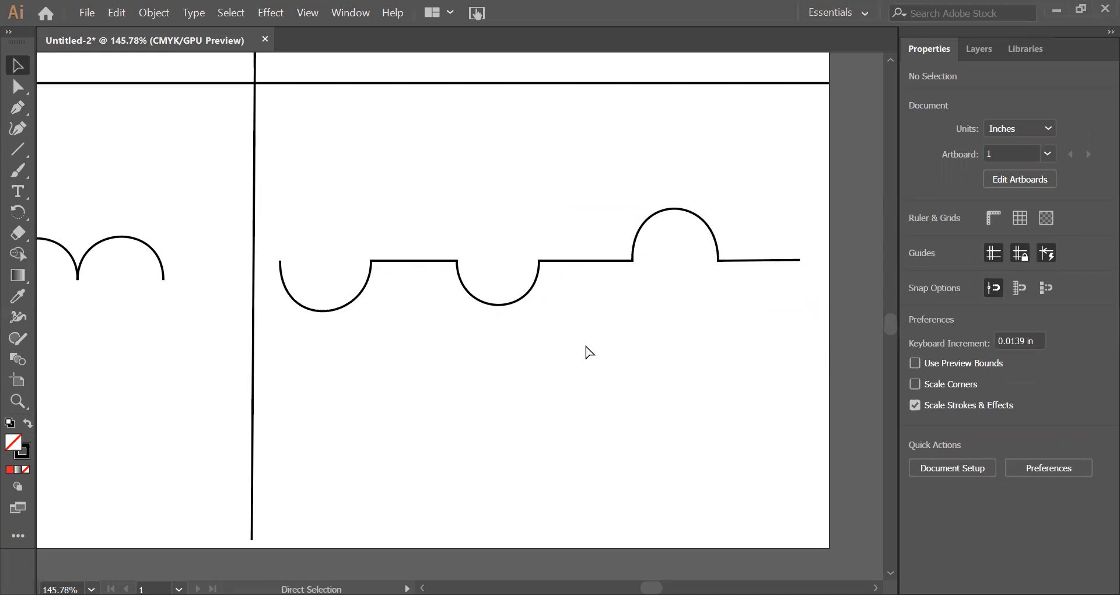
Step: Move the large crown down and slightly left to about X 2.09 in, Y 2.17 in to free space above it; deselect
{"action": "key", "text": "ctrl+0"}
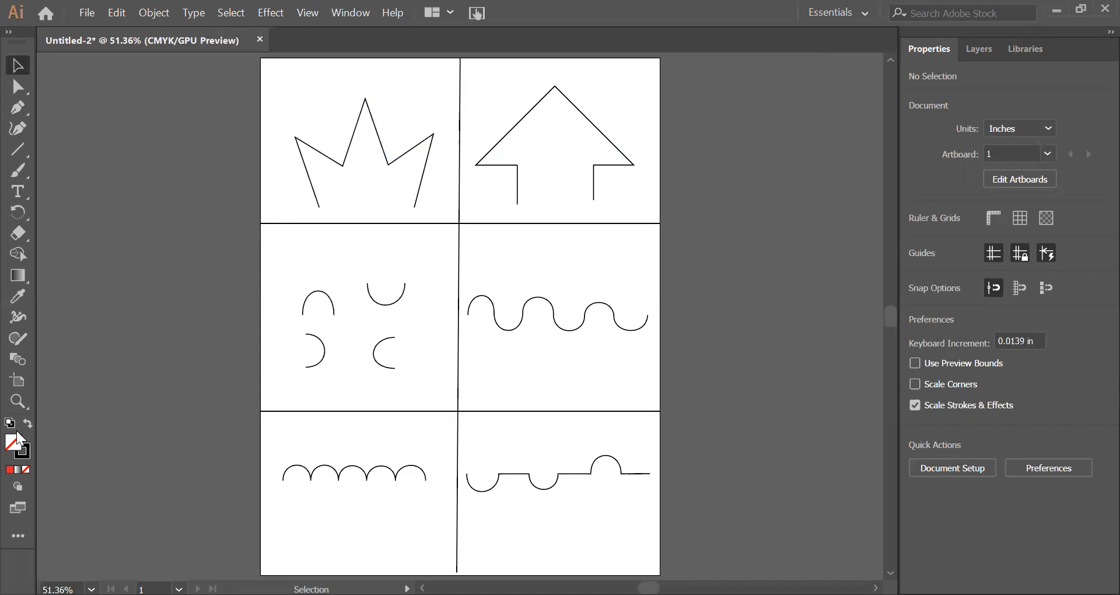
{"action": "left_click", "coordinate": [18, 400]}
{"action": "left_click_drag", "start_coordinate": [315, 134], "coordinate": [512, 334]}
{"action": "left_click_drag", "start_coordinate": [523, 255], "coordinate": [497, 396]}
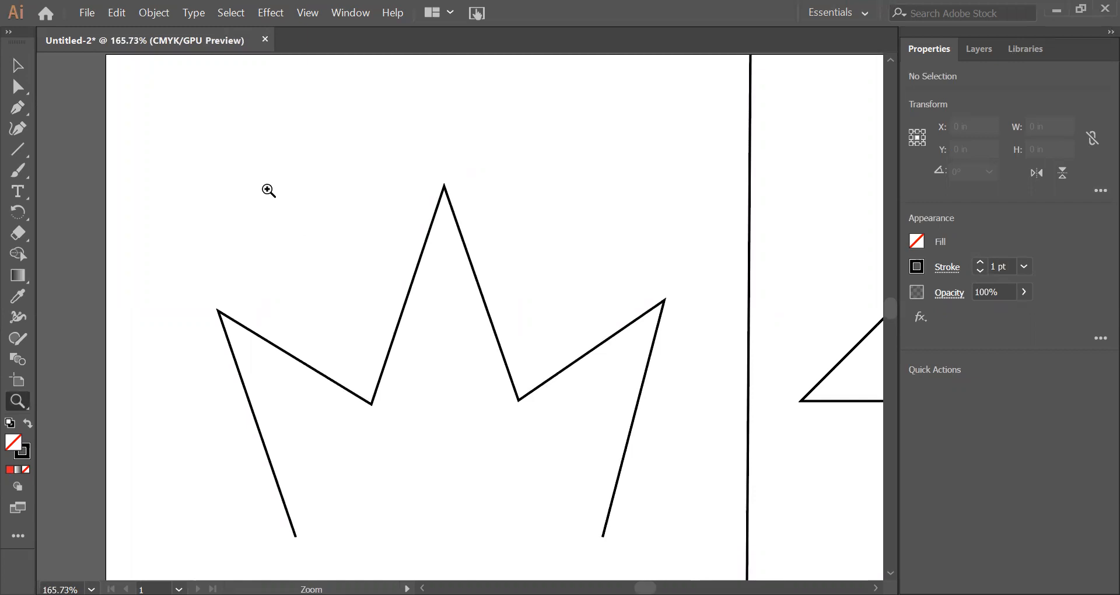
{"action": "key", "text": "v"}
{"action": "left_click_drag", "start_coordinate": [408, 292], "coordinate": [395, 313]}
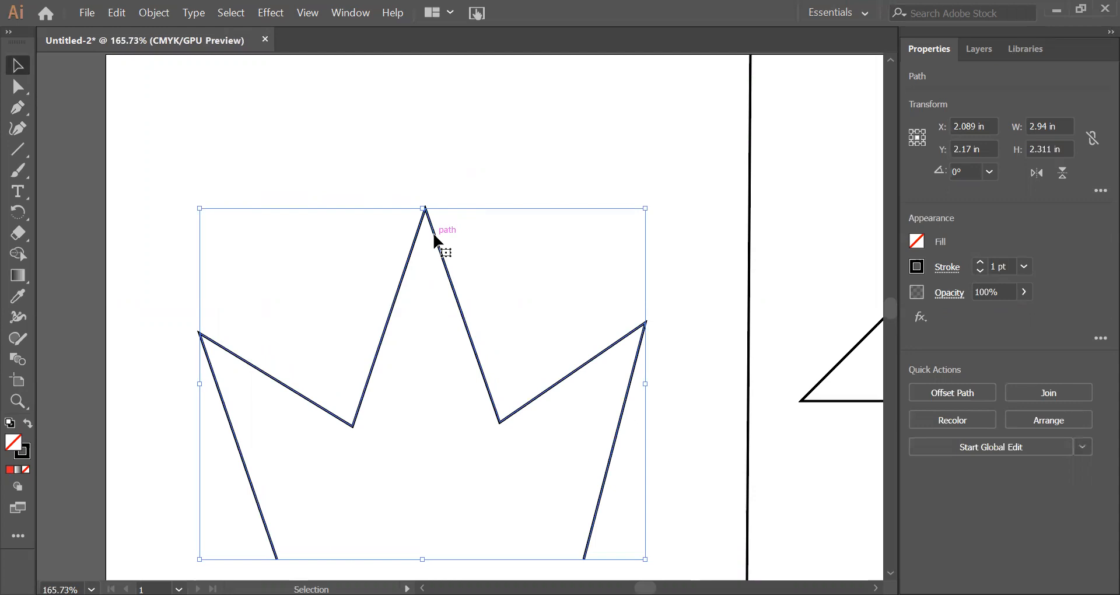
{"action": "left_click", "coordinate": [245, 173]}
{"action": "scroll", "coordinate": [265, 186], "scroll_direction": "up", "scroll_amount": 1}
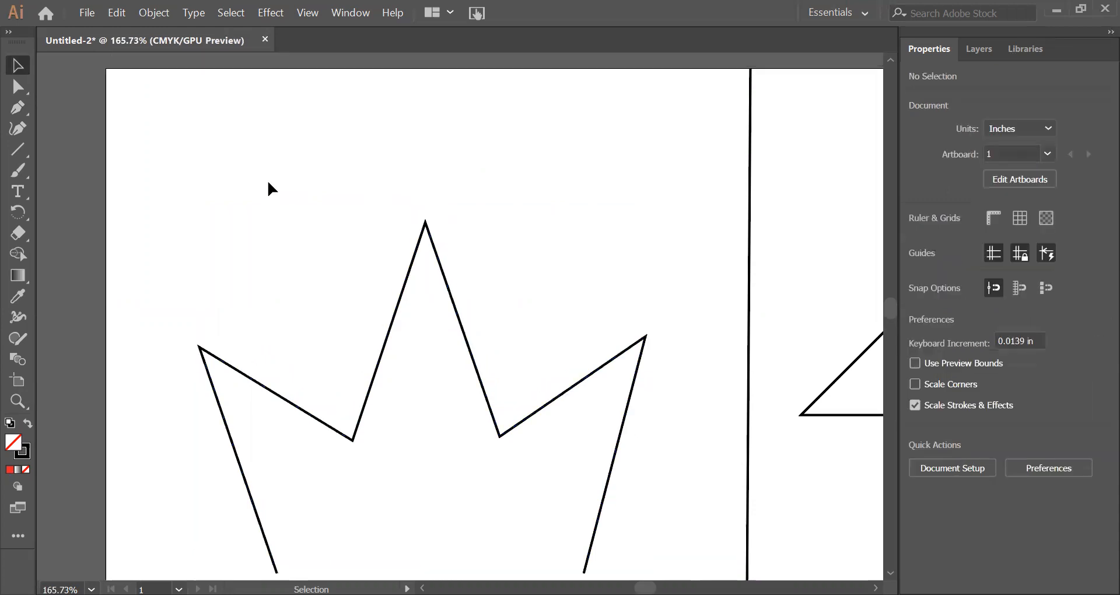
Step: Draw a smaller open crown above the large one with the Pen tool, from about X 0.66, Y 1.21 in to X 1.58, Y 1.16 in
{"action": "left_click", "coordinate": [16, 108]}
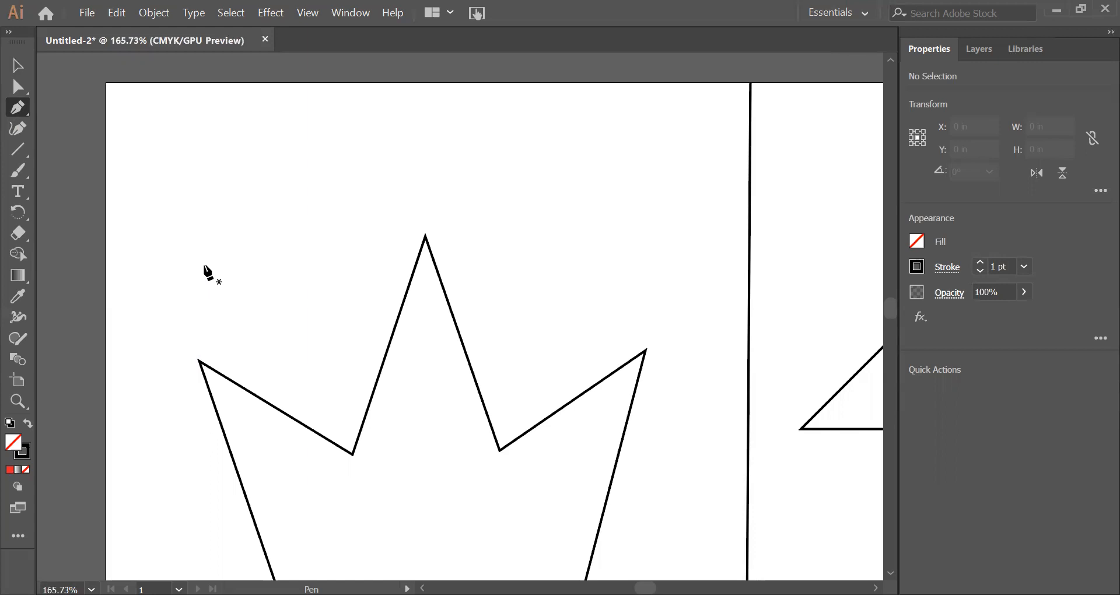
{"action": "left_click", "coordinate": [205, 265]}
{"action": "left_click_drag", "start_coordinate": [166, 164], "coordinate": [214, 187]}
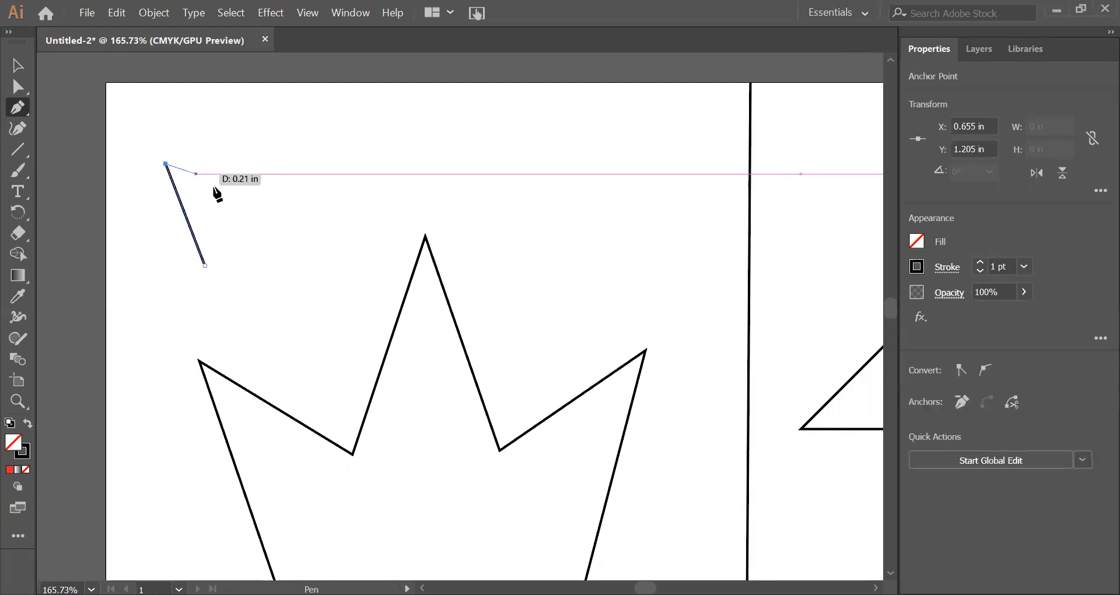
{"action": "left_click", "coordinate": [232, 202]}
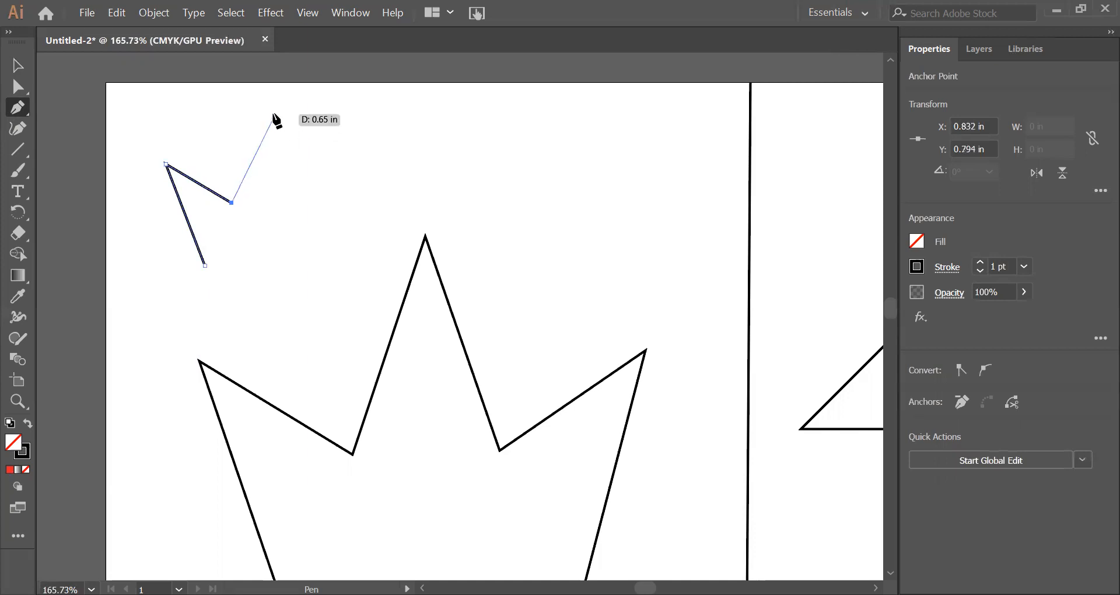
{"action": "left_click", "coordinate": [272, 104]}
{"action": "left_click", "coordinate": [314, 200]}
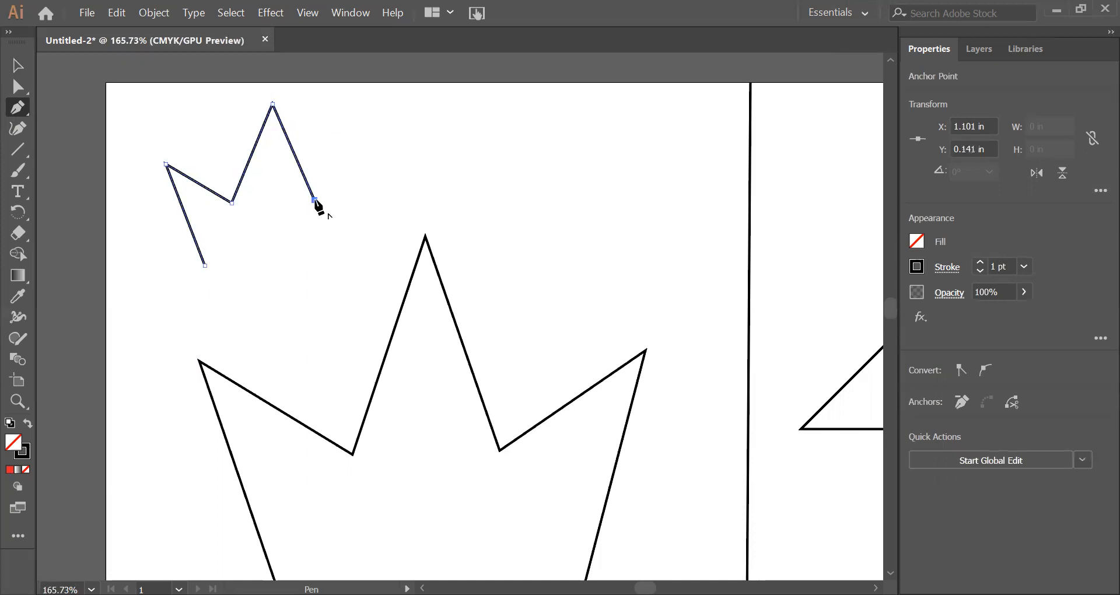
{"action": "left_click", "coordinate": [370, 148]}
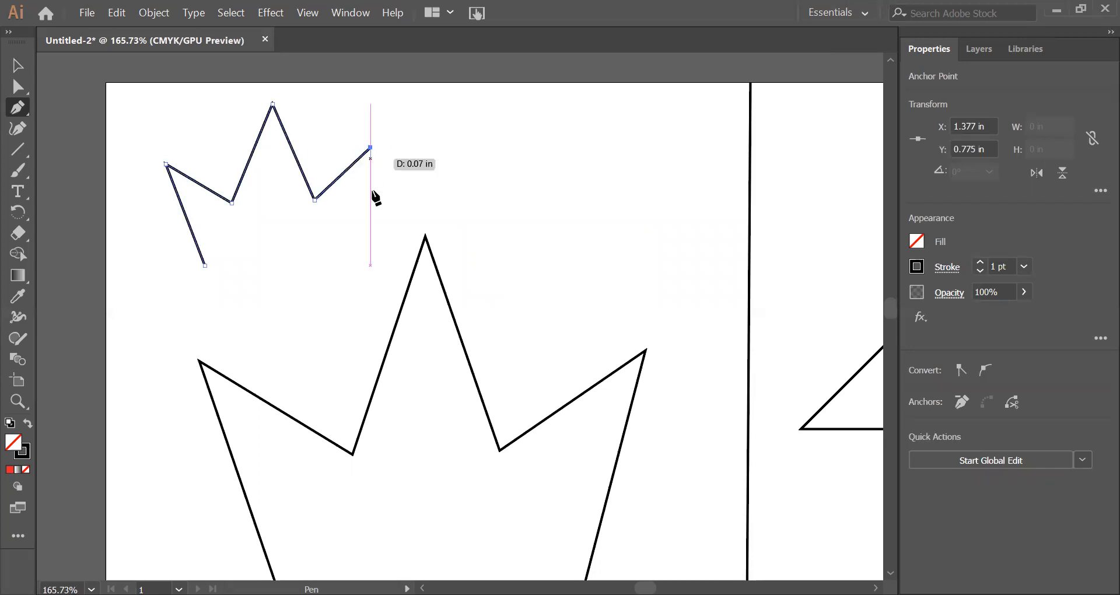
{"action": "left_click", "coordinate": [345, 258]}
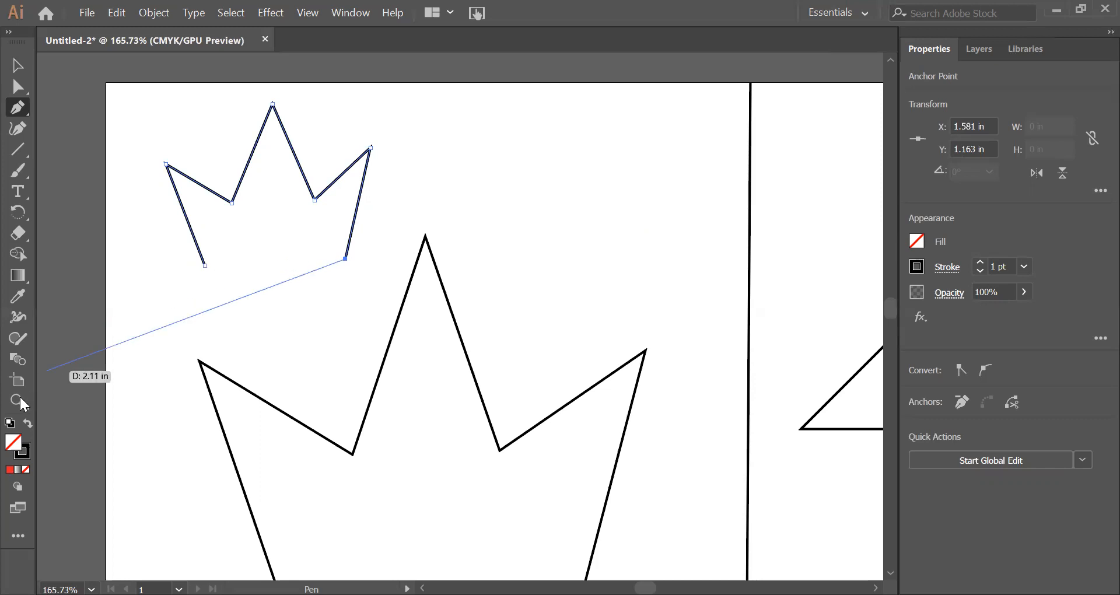
Step: Resume the small crown's path from its last anchor and close it with a straight base to the starting anchor
{"action": "key", "text": "z"}
{"action": "left_click", "coordinate": [250, 271]}
{"action": "left_click_drag", "start_coordinate": [314, 326], "coordinate": [344, 318]}
{"action": "key", "text": "space"}
{"action": "left_click_drag", "start_coordinate": [339, 215], "coordinate": [401, 311]}
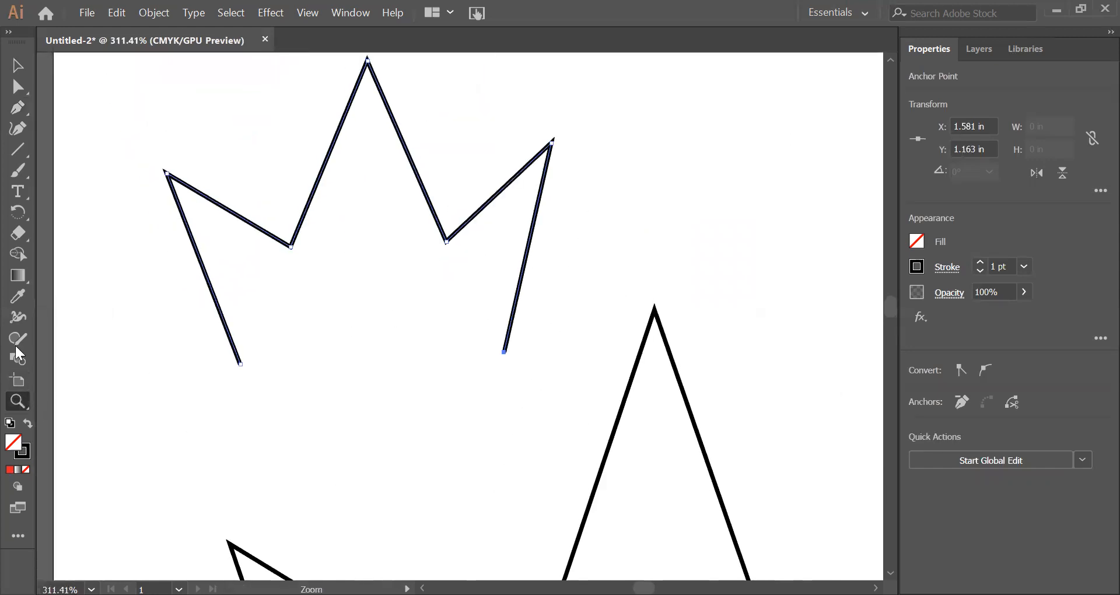
{"action": "left_click", "coordinate": [18, 108]}
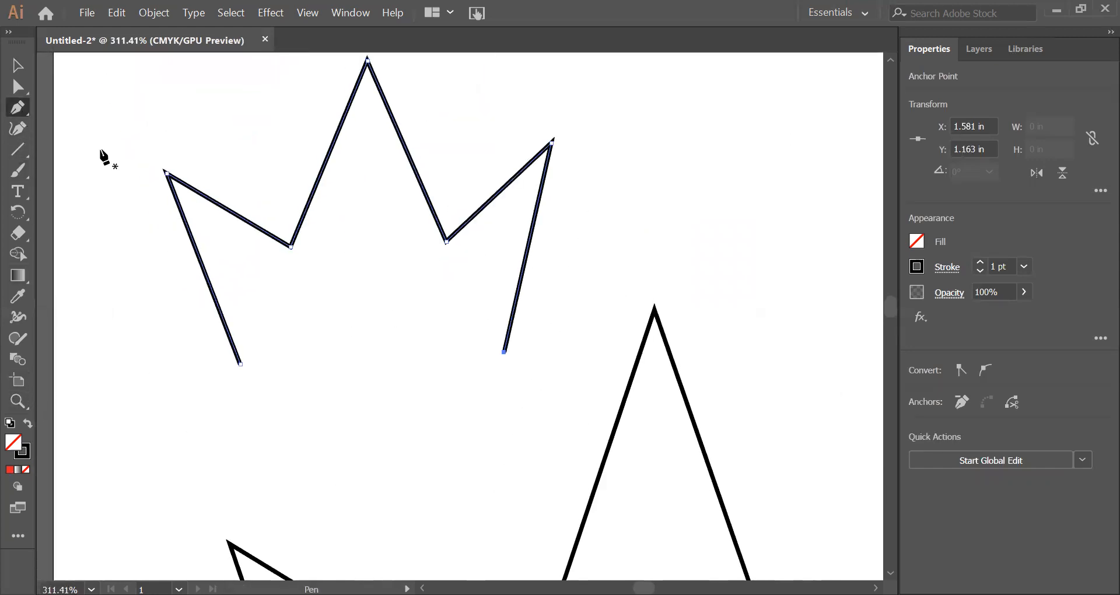
{"action": "left_click", "coordinate": [504, 352]}
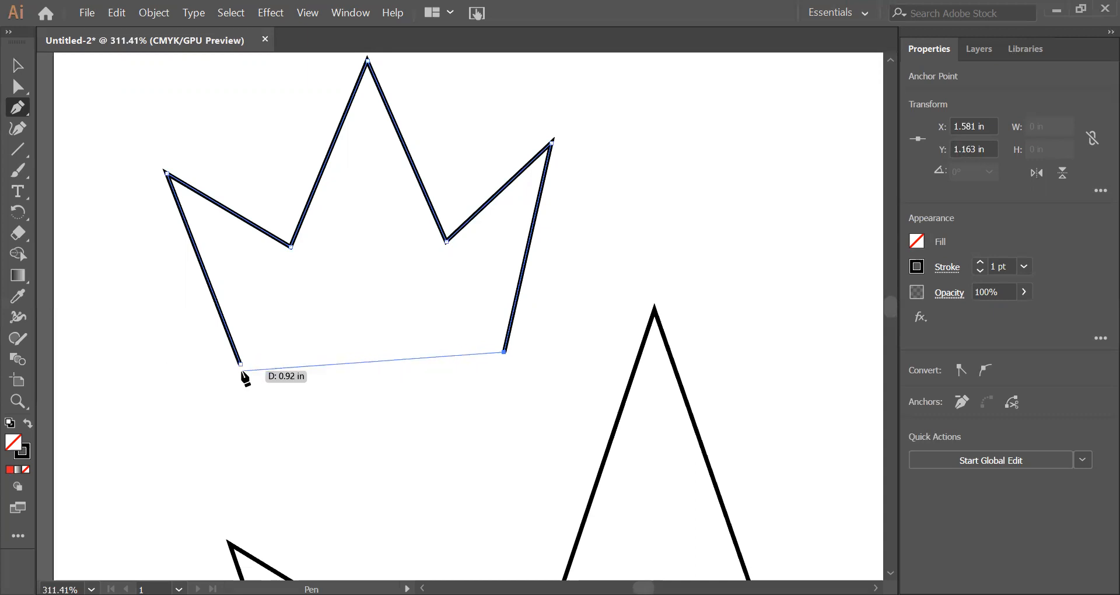
{"action": "left_click", "coordinate": [242, 370]}
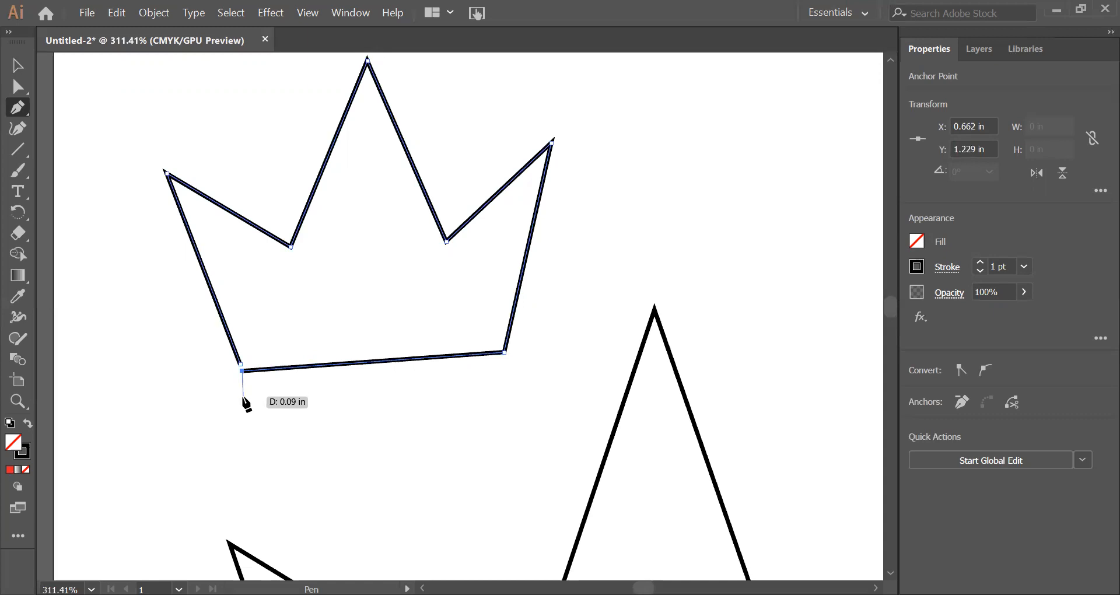
{"action": "key", "text": "ctrl+z"}
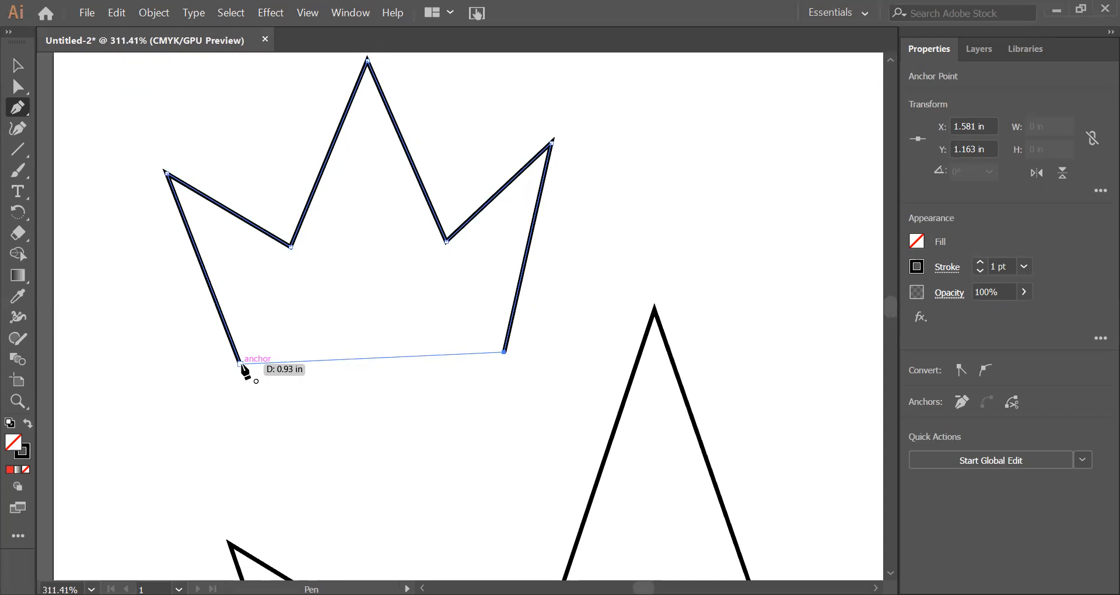
{"action": "left_click", "coordinate": [240, 364]}
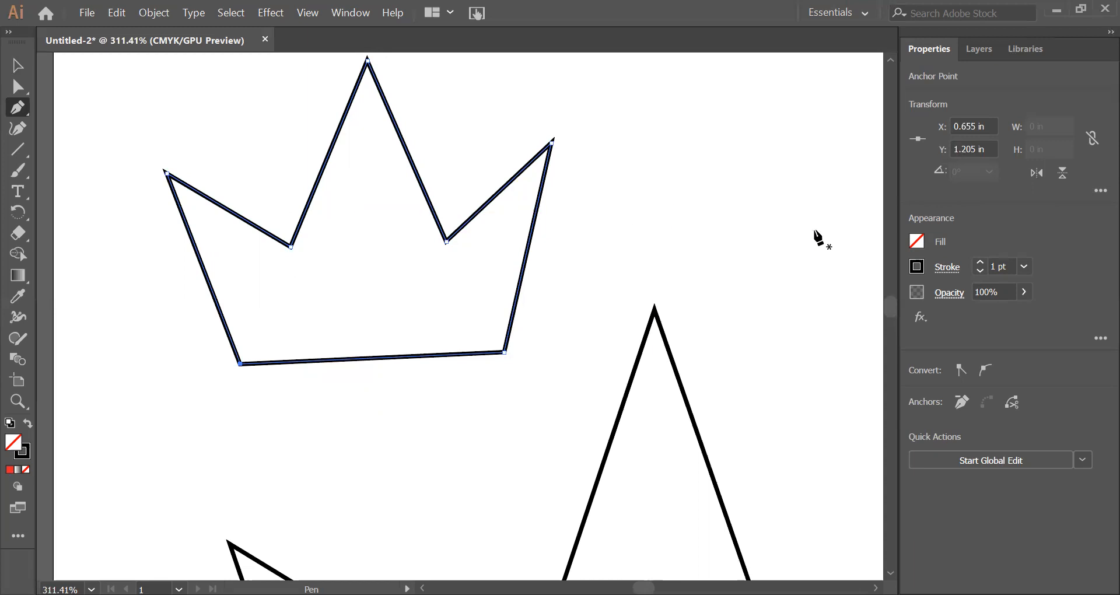
Step: Fill the closed small crown with bright yellow
{"action": "left_click", "coordinate": [919, 240]}
{"action": "left_click", "coordinate": [787, 306]}
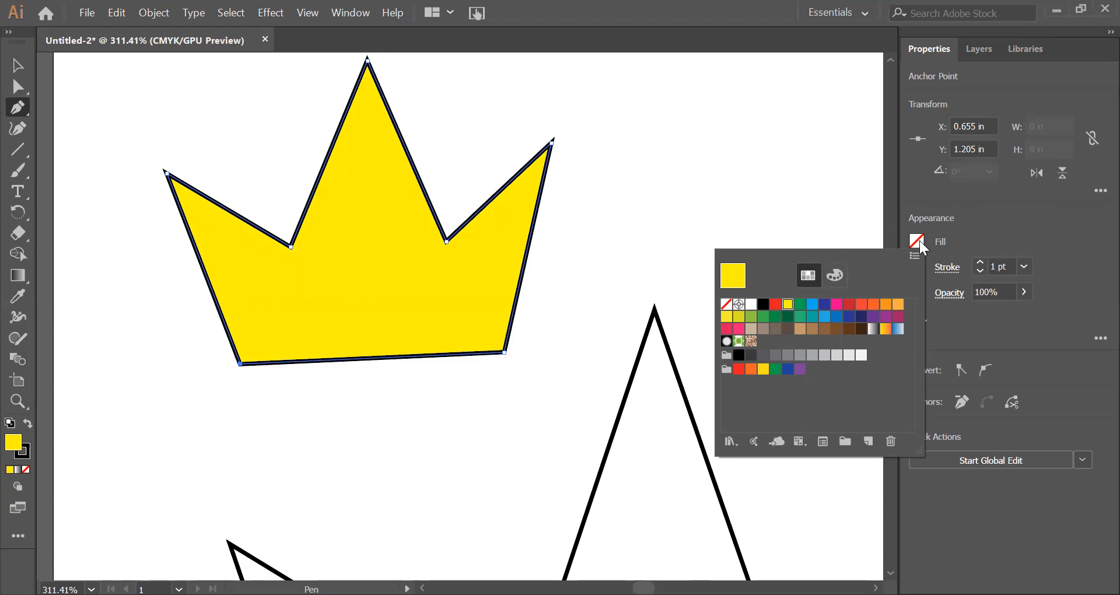
{"action": "left_click", "coordinate": [513, 330]}
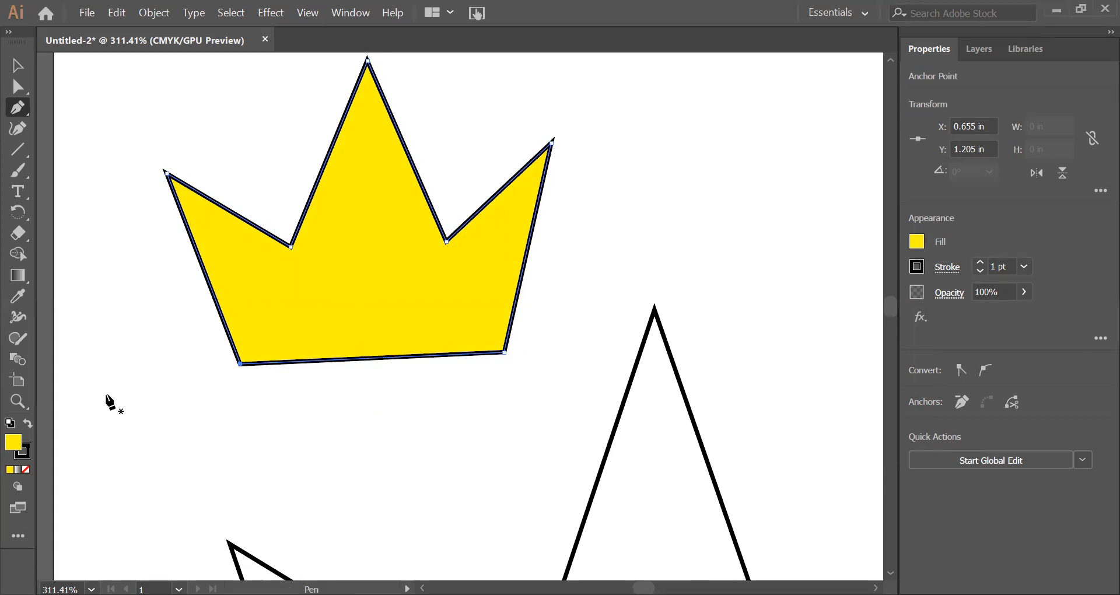
Step: Try deleting the small crown's lower-right corner anchor with the Pen tool, and undo the deletion
{"action": "left_click", "coordinate": [23, 401]}
{"action": "left_click_drag", "start_coordinate": [325, 347], "coordinate": [448, 364]}
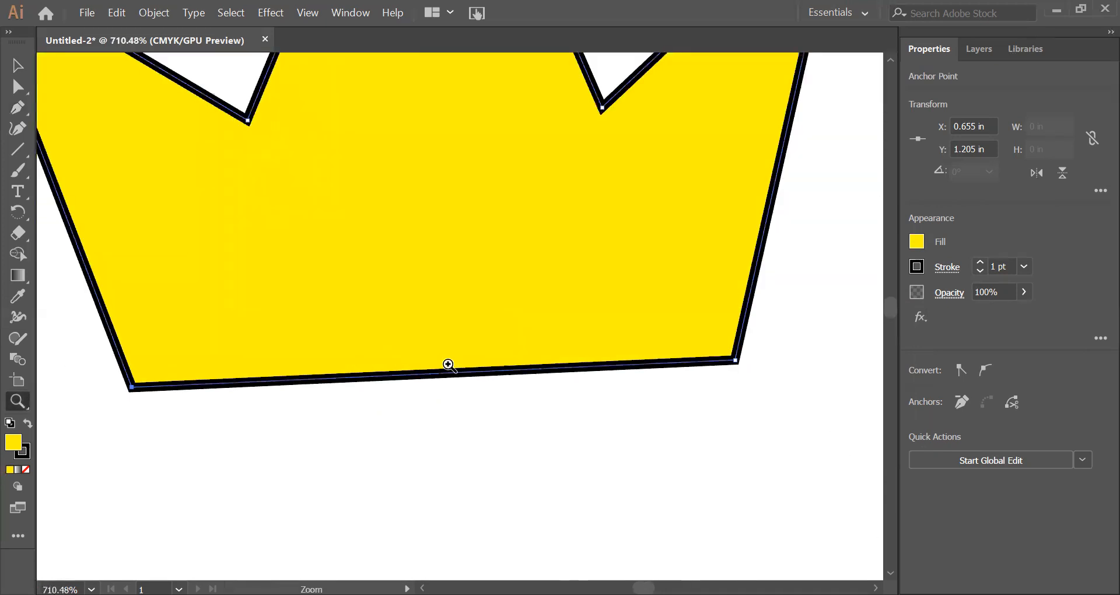
{"action": "left_click", "coordinate": [18, 109]}
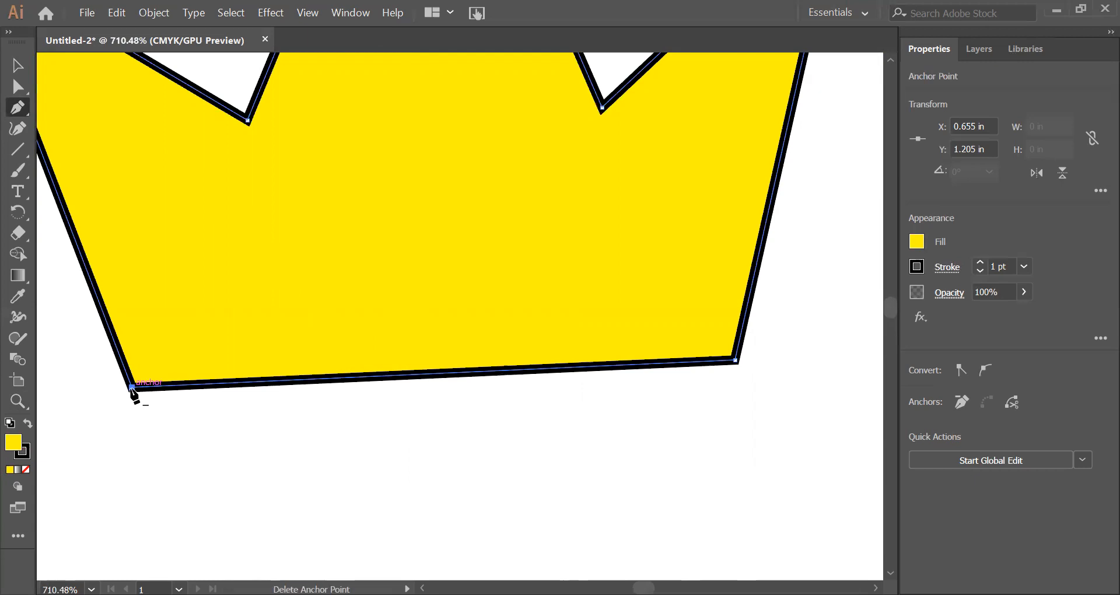
{"action": "left_click", "coordinate": [734, 360]}
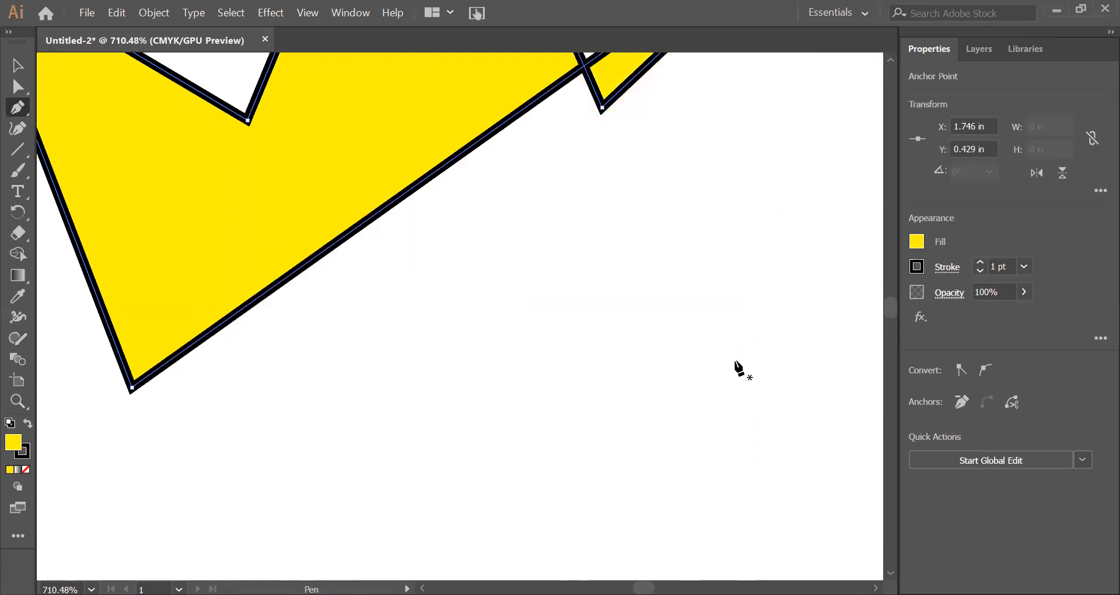
{"action": "key", "text": "ctrl+z"}
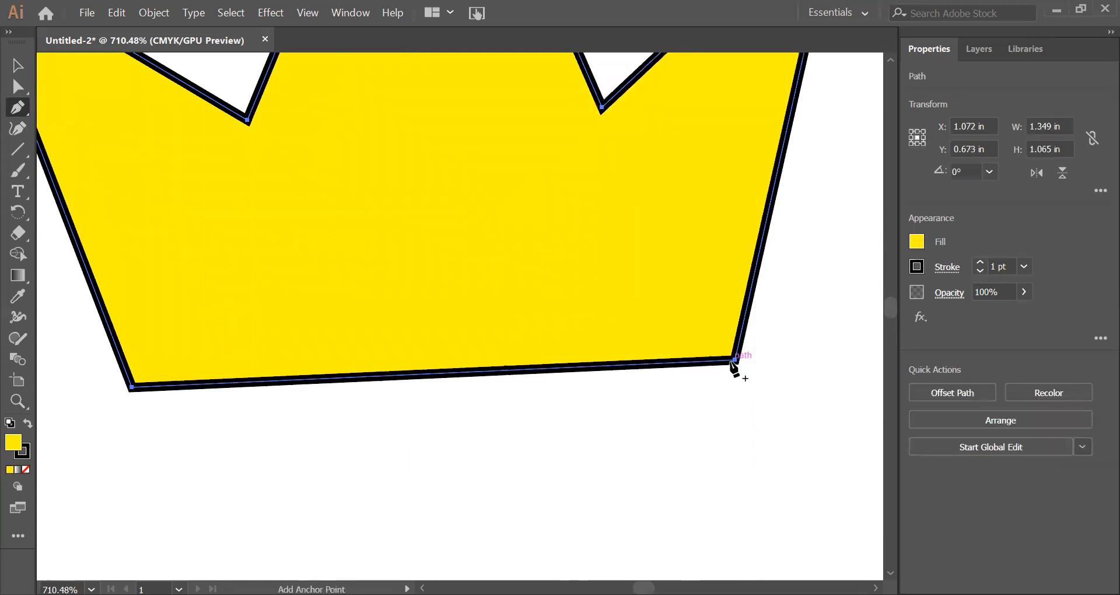
Step: Try deleting the inner anchor between the small crown's middle and right spikes, and undo the deletion
{"action": "scroll", "coordinate": [728, 362], "scroll_direction": "up", "scroll_amount": 5}
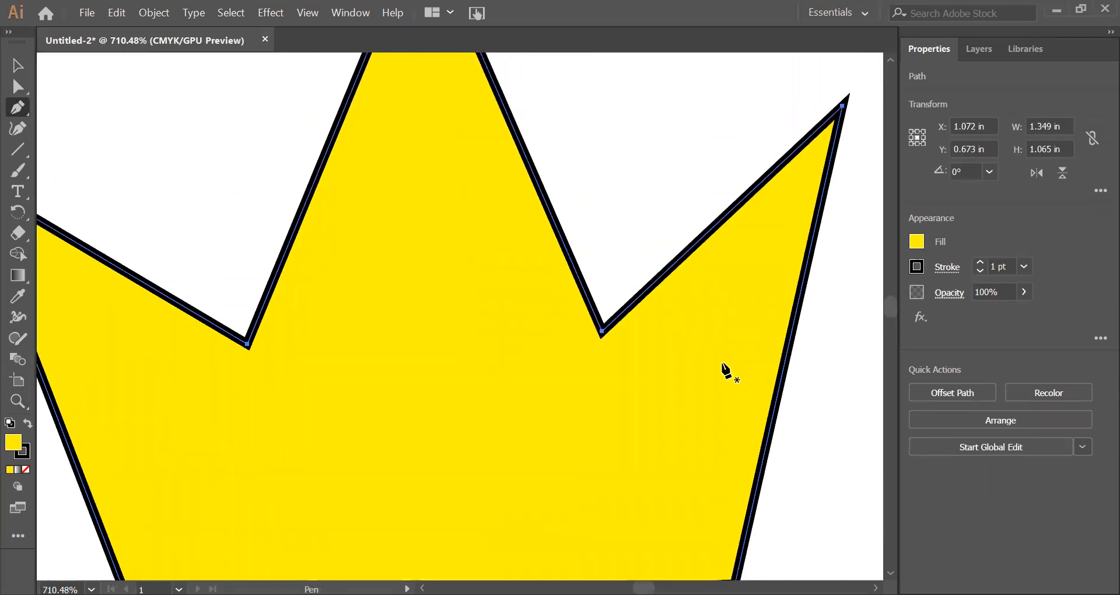
{"action": "scroll", "coordinate": [723, 364], "scroll_direction": "up", "scroll_amount": 1}
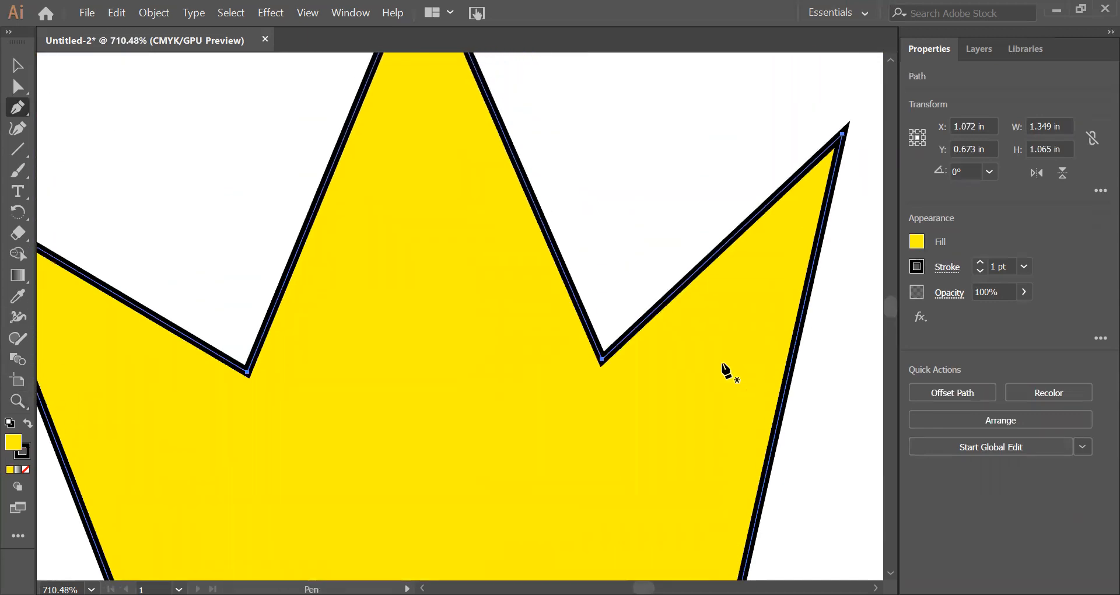
{"action": "left_click", "coordinate": [603, 360]}
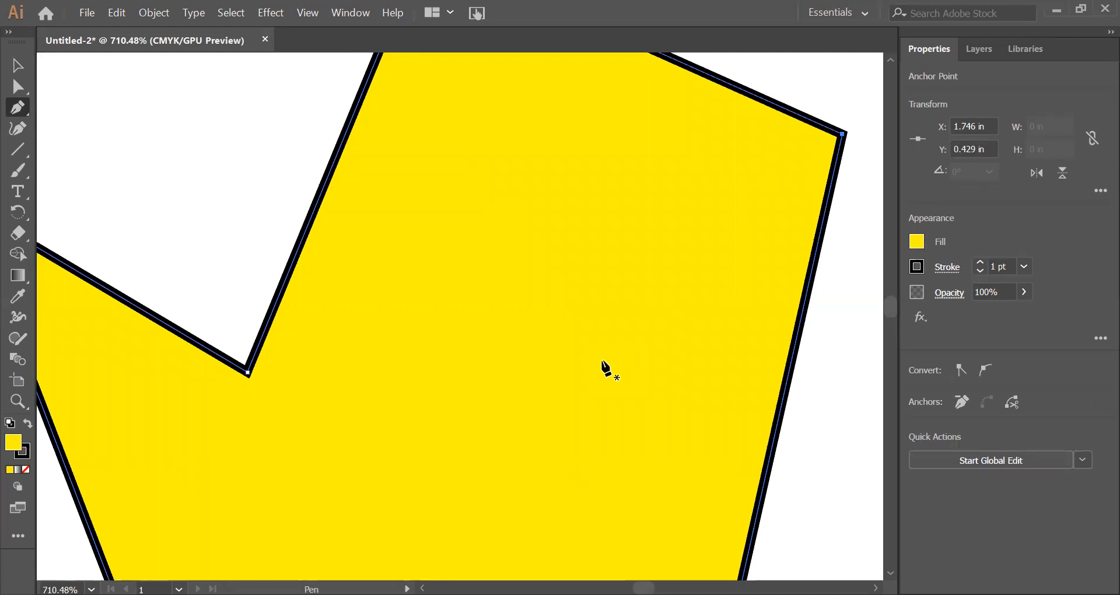
{"action": "key", "text": "ctrl+z"}
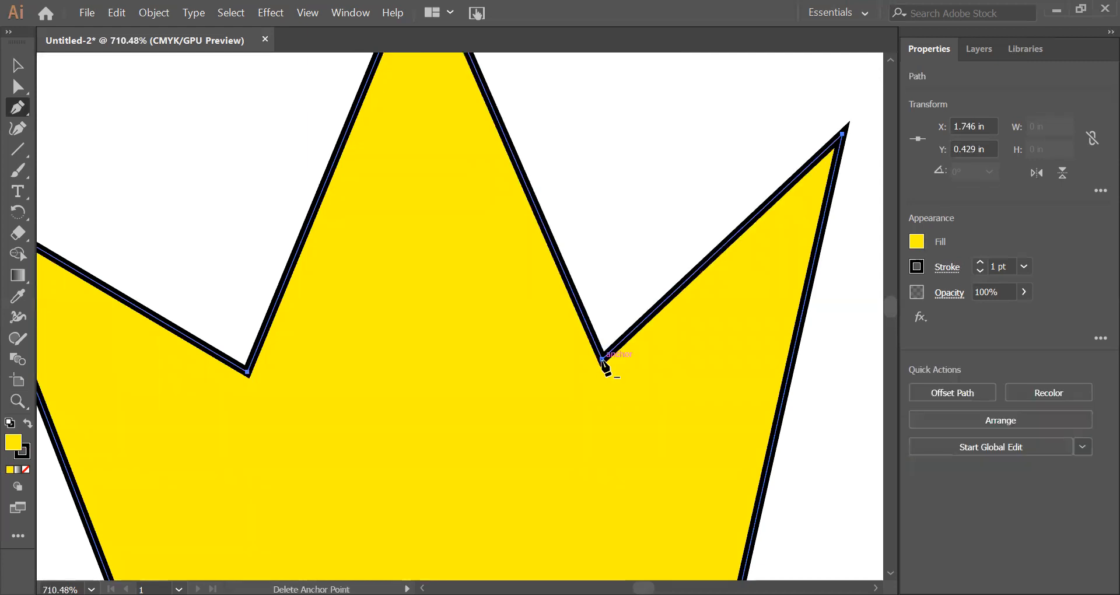
Step: Add an anchor point at the middle of the small crown's base with the Pen tool, and delete it again
{"action": "scroll", "coordinate": [606, 366], "scroll_direction": "down", "scroll_amount": 1}
{"action": "scroll", "coordinate": [602, 365], "scroll_direction": "down", "scroll_amount": 3}
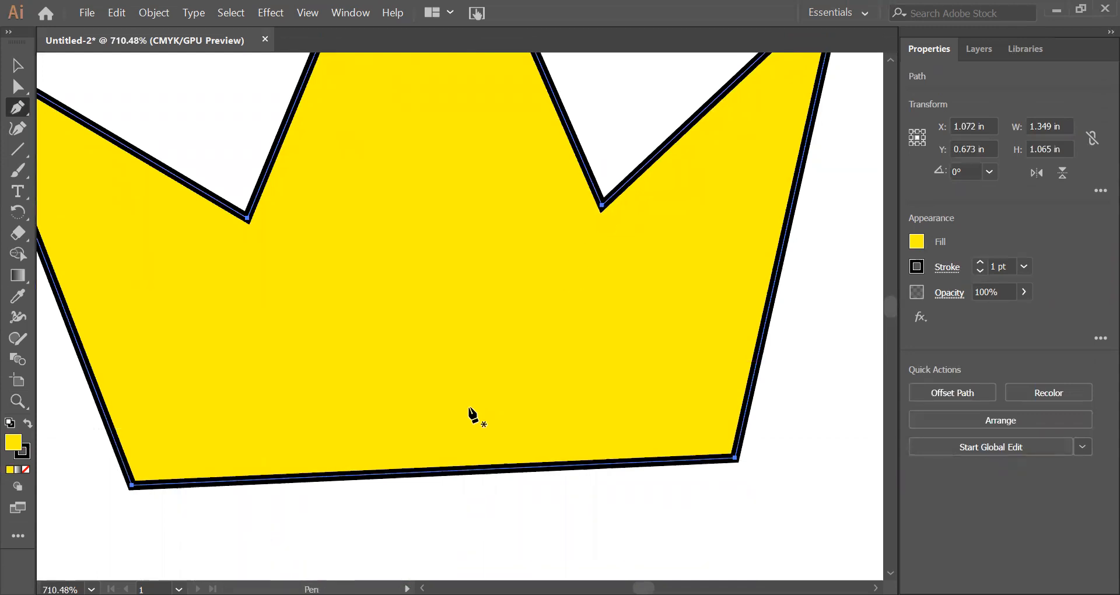
{"action": "left_click", "coordinate": [442, 471]}
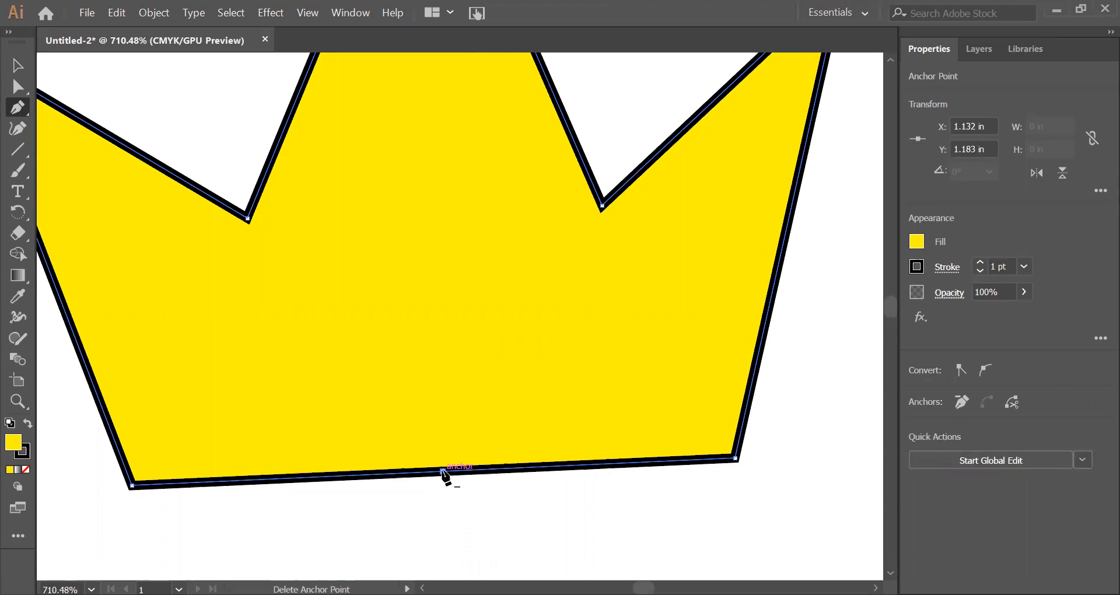
{"action": "left_click", "coordinate": [442, 471]}
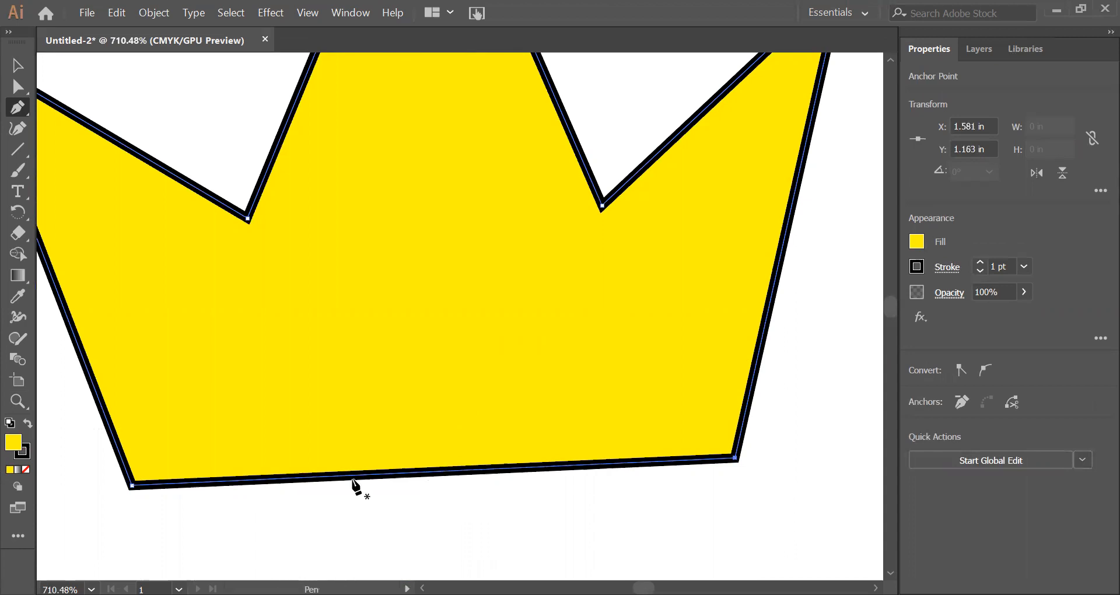
Step: Add three anchor points along the small crown's base: one near each end and one around the middle
{"action": "left_click", "coordinate": [211, 481]}
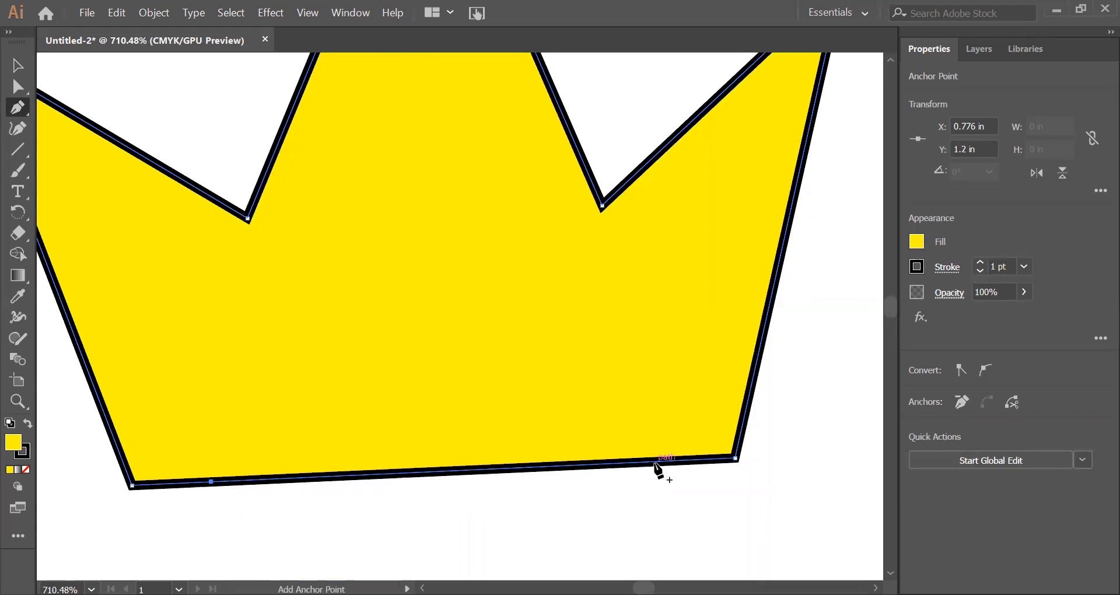
{"action": "left_click", "coordinate": [655, 461]}
{"action": "left_click", "coordinate": [425, 471]}
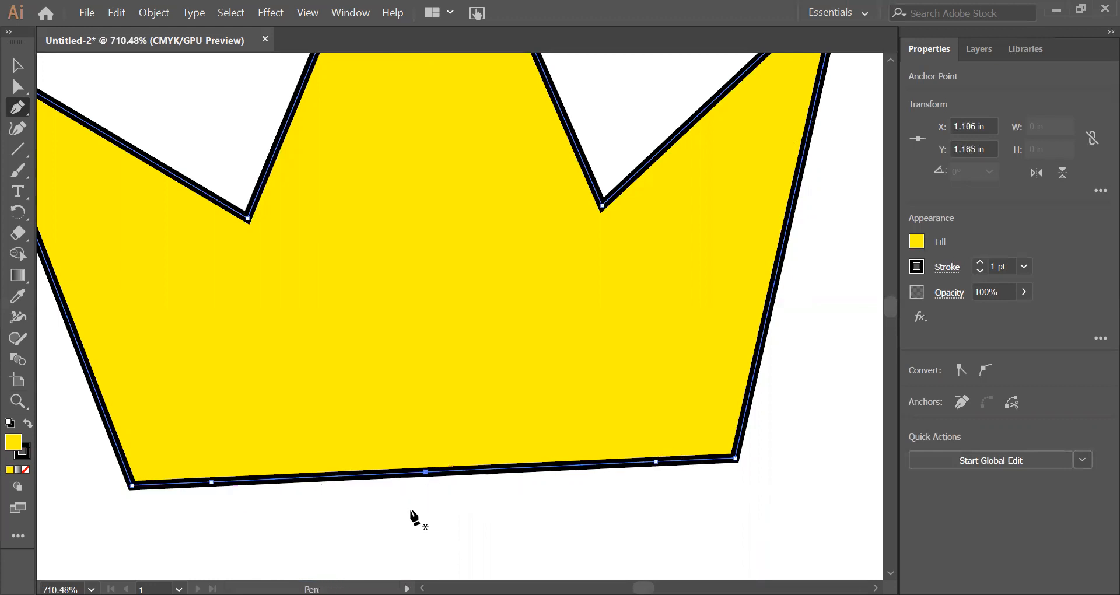
Step: Try drawing a separate open path of straight segments below the small crown's base, and undo it
{"action": "left_click", "coordinate": [236, 502]}
{"action": "left_click", "coordinate": [326, 521]}
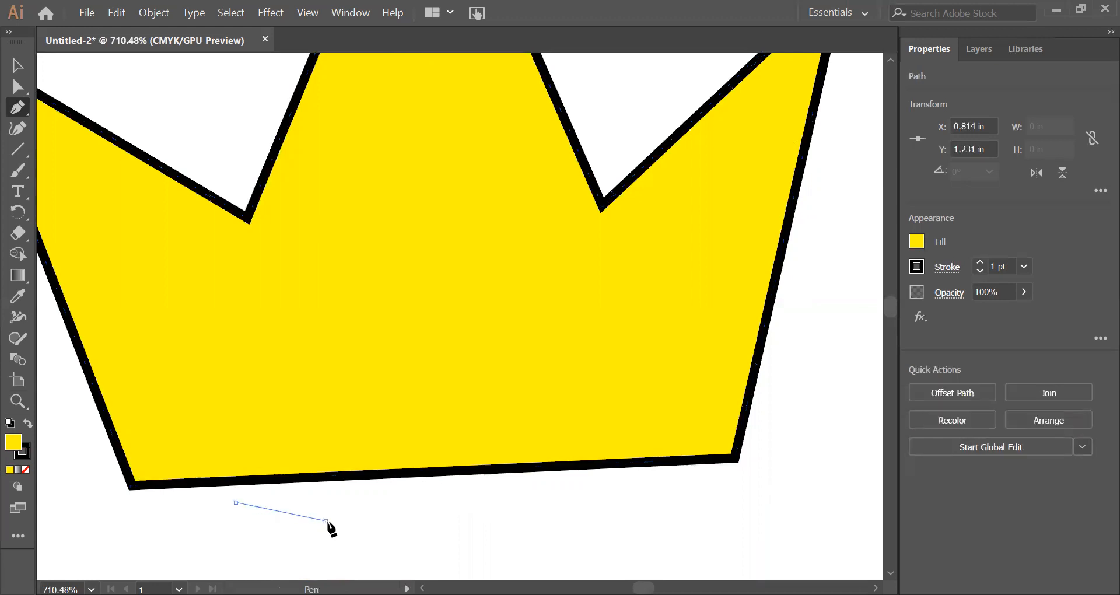
{"action": "left_click", "coordinate": [379, 526]}
{"action": "key", "text": "ctrl+z"}
{"action": "key", "text": "ctrl+z"}
{"action": "key", "text": "ctrl+z"}
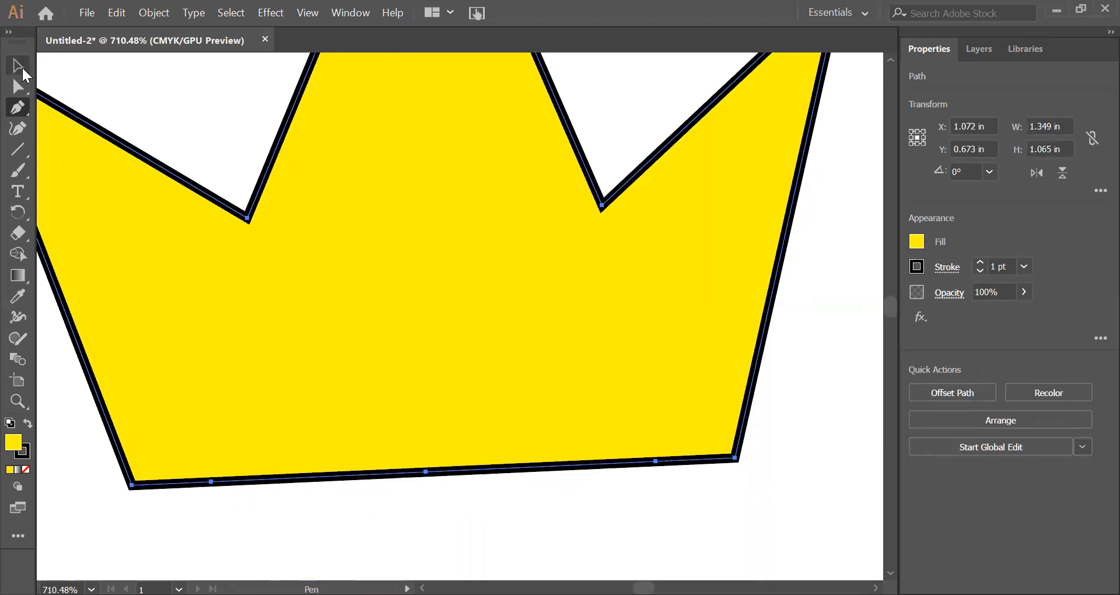
Step: Move the small crown's three added base anchors downward with Direct Selection so that the base bulges outward
{"action": "left_click", "coordinate": [23, 69]}
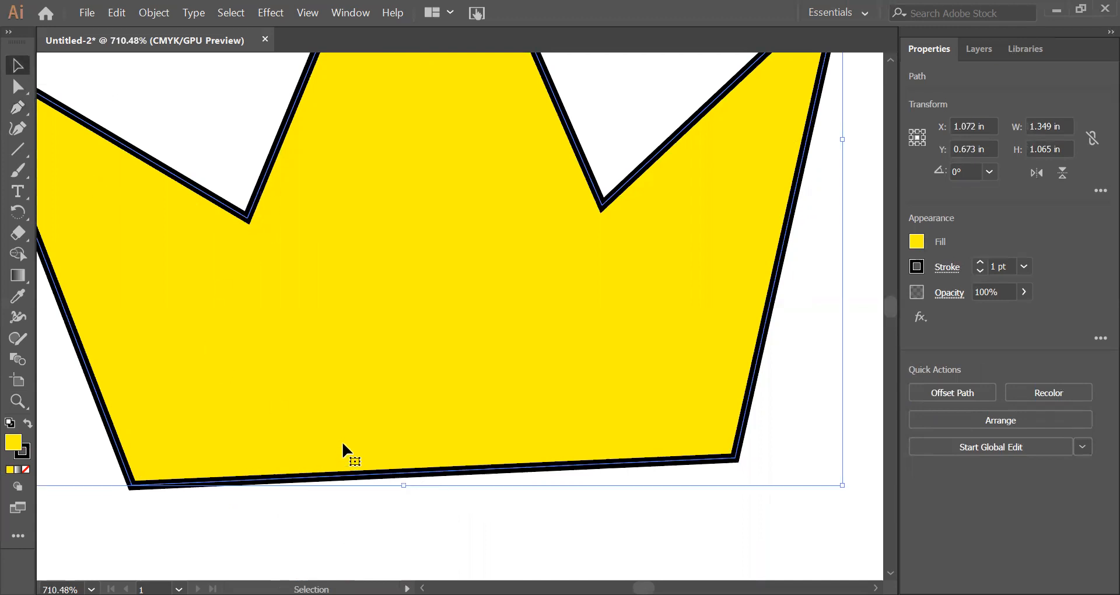
{"action": "key", "text": "ctrl+0"}
{"action": "left_click", "coordinate": [19, 402]}
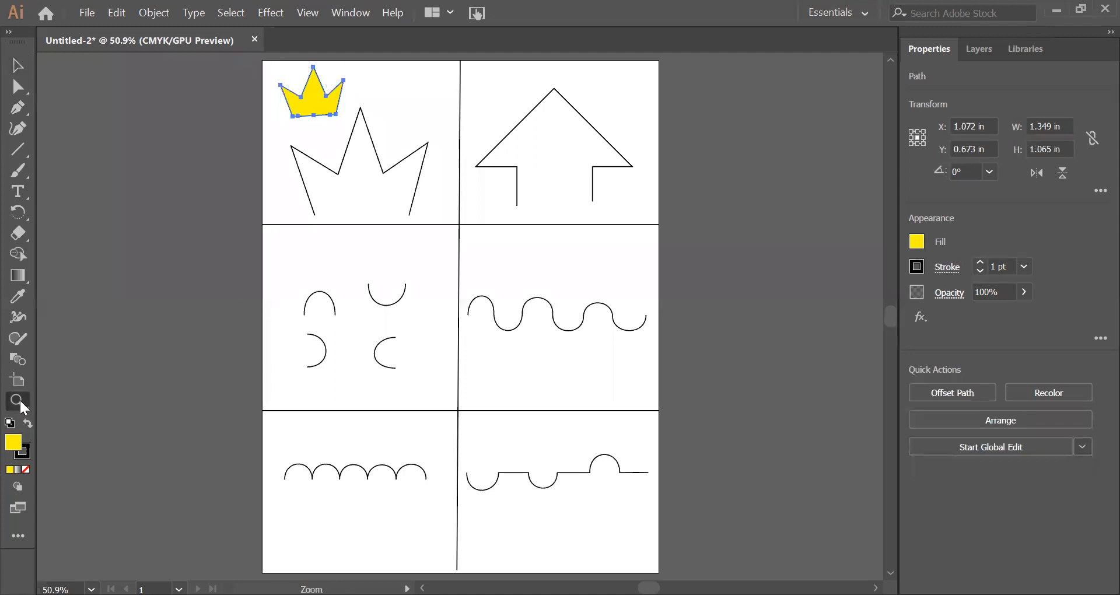
{"action": "left_click_drag", "start_coordinate": [282, 70], "coordinate": [508, 373]}
{"action": "left_click_drag", "start_coordinate": [383, 253], "coordinate": [418, 300]}
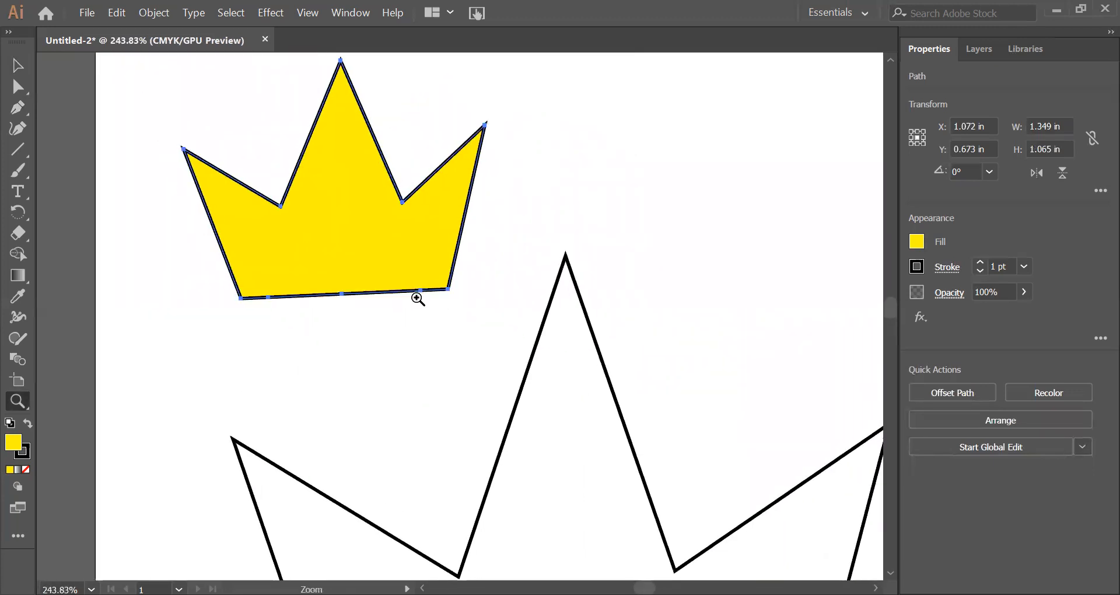
{"action": "left_click", "coordinate": [21, 86]}
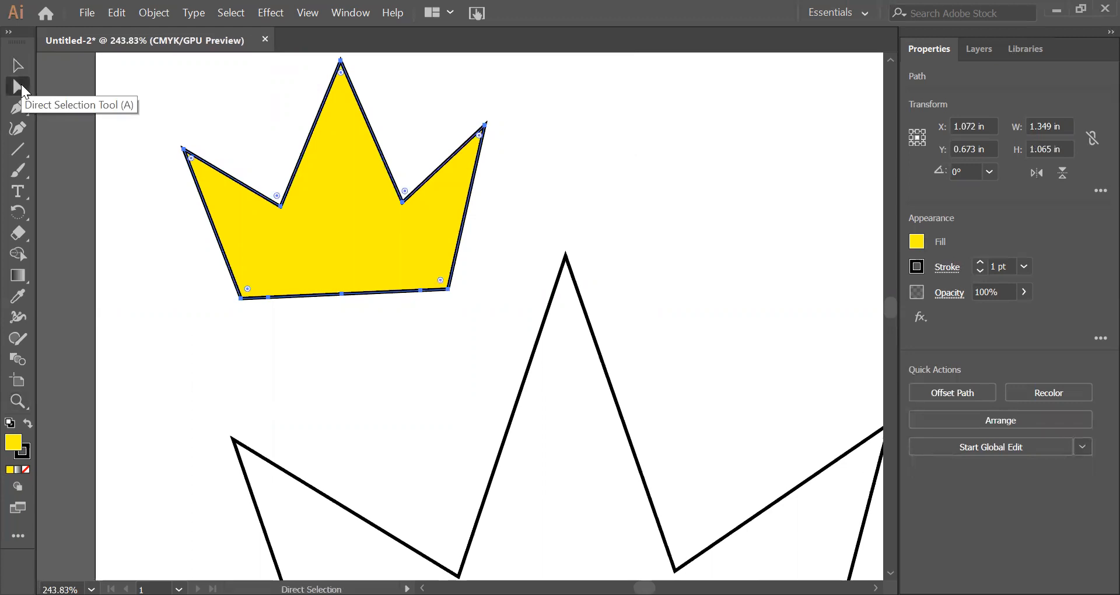
{"action": "left_click", "coordinate": [280, 322]}
{"action": "left_click", "coordinate": [267, 298]}
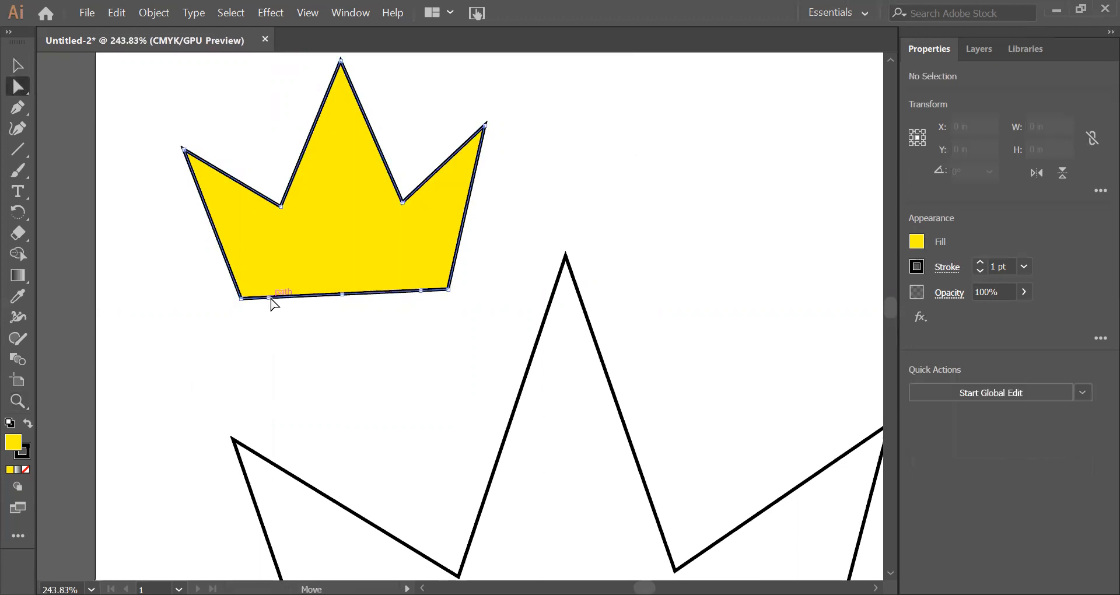
{"action": "left_click_drag", "start_coordinate": [267, 299], "coordinate": [270, 314]}
{"action": "left_click_drag", "start_coordinate": [342, 295], "coordinate": [338, 334]}
{"action": "left_click_drag", "start_coordinate": [421, 290], "coordinate": [430, 315]}
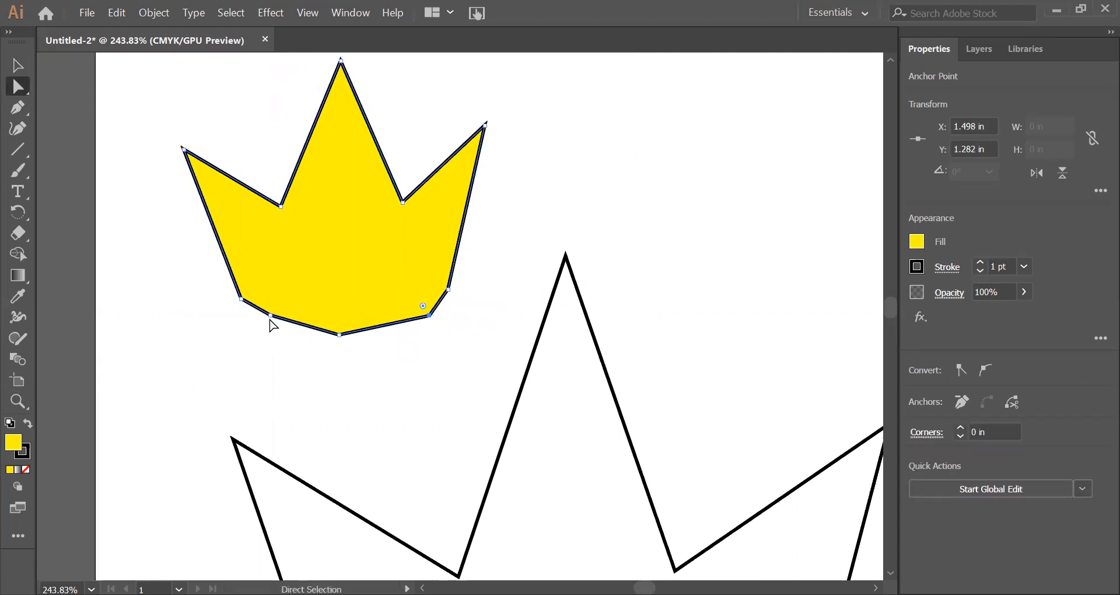
Step: Try rounding the corners at the right and left added base anchors, the right one to 0.37 in, and undo the rounding
{"action": "left_click_drag", "start_coordinate": [423, 305], "coordinate": [376, 233]}
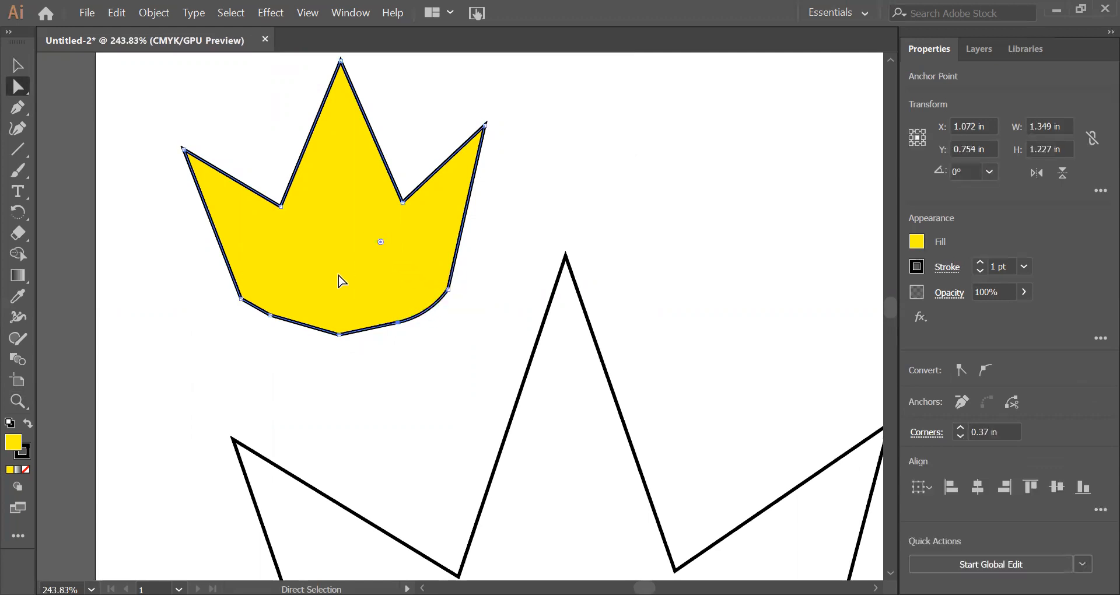
{"action": "left_click", "coordinate": [270, 315]}
{"action": "left_click_drag", "start_coordinate": [279, 310], "coordinate": [290, 271]}
{"action": "key", "text": "ctrl+z"}
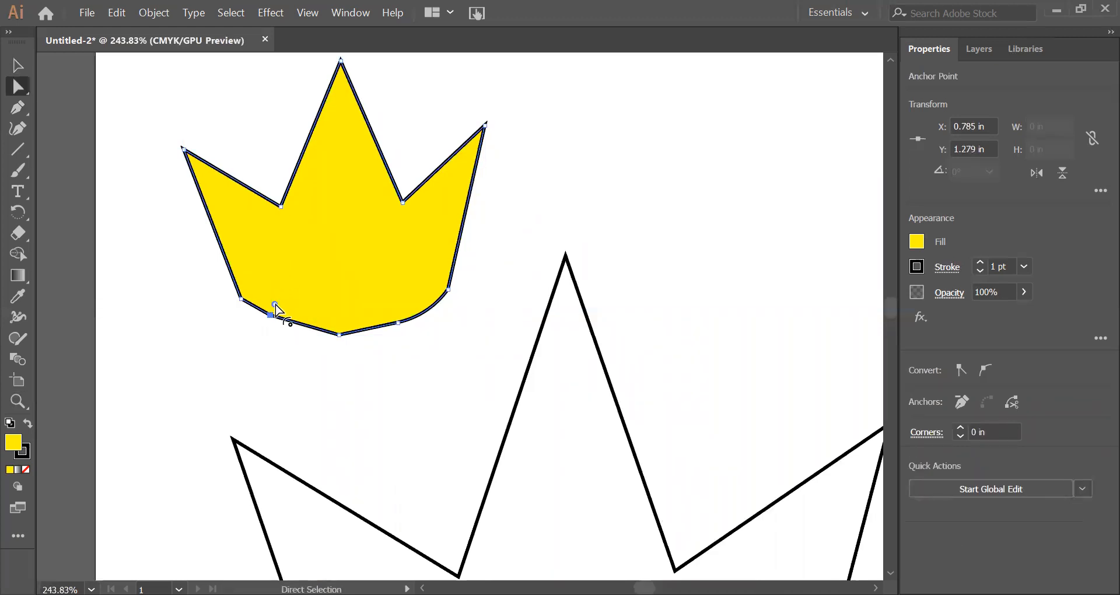
{"action": "double_click", "coordinate": [274, 304]}
{"action": "left_click", "coordinate": [143, 153]}
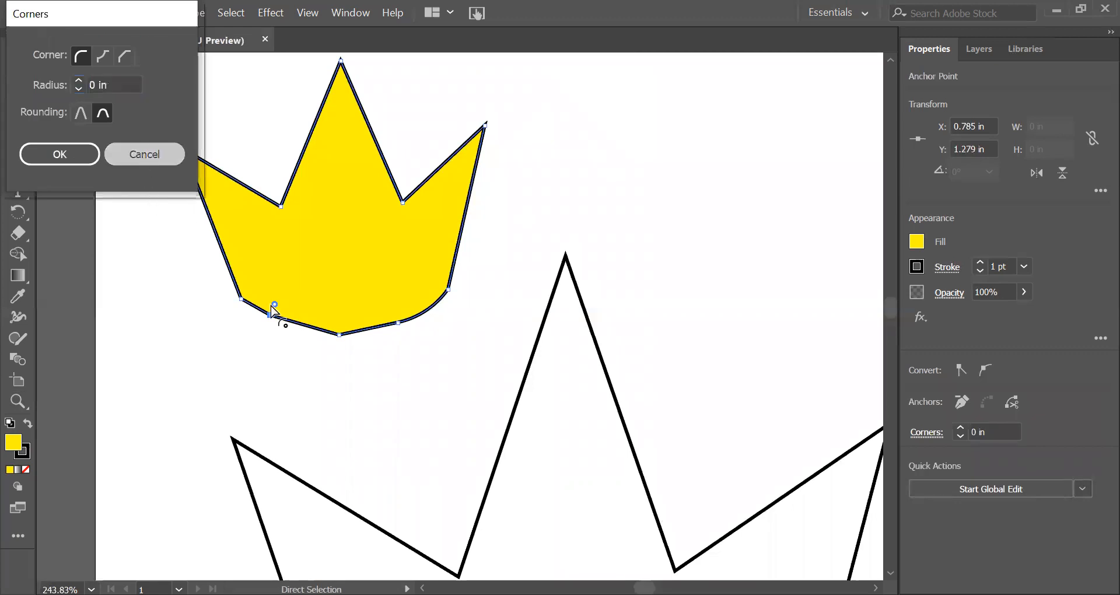
{"action": "left_click_drag", "start_coordinate": [275, 304], "coordinate": [290, 286]}
{"action": "key", "text": "ctrl"}
{"action": "key", "text": "ctrl+z"}
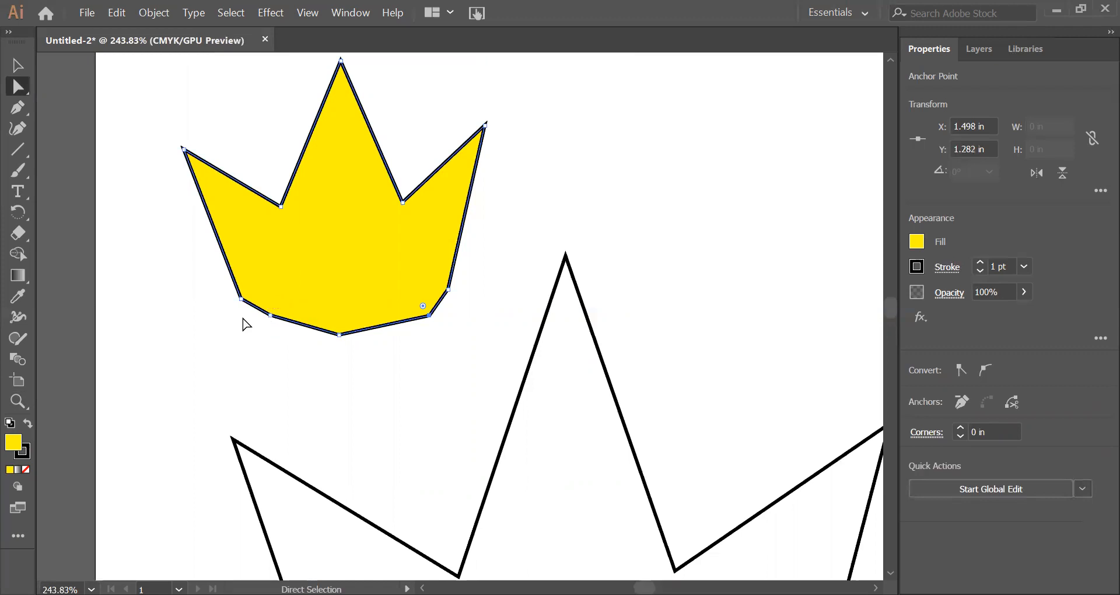
Step: Try rounding the left added base anchor's corner again, and undo it together with the base anchor moves
{"action": "left_click", "coordinate": [270, 316]}
{"action": "left_click_drag", "start_coordinate": [275, 304], "coordinate": [282, 297]}
{"action": "key", "text": "ctrl"}
{"action": "key", "text": "ctrl+z"}
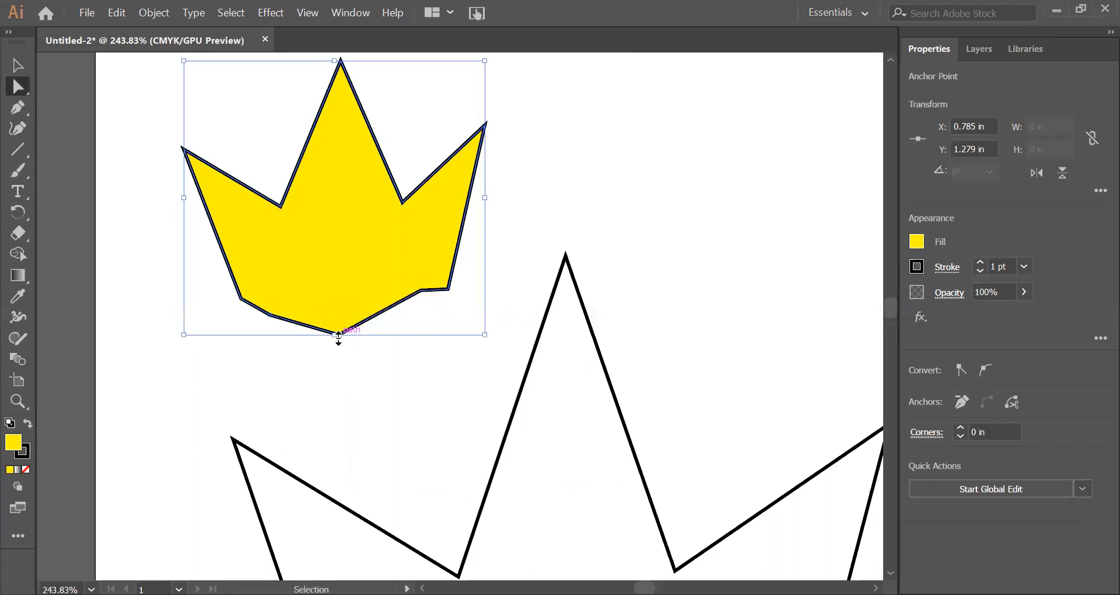
{"action": "key", "text": "ctrl+z"}
{"action": "key", "text": "ctrl+z"}
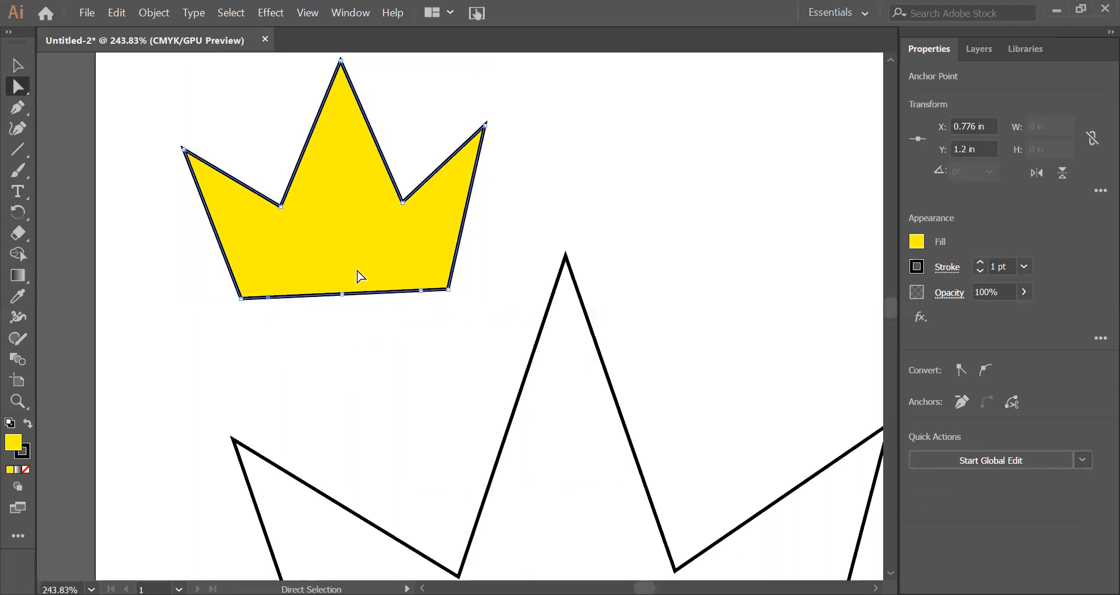
Step: Close the large crown's path with a straight base from its lower-right to its lower-left endpoint, after trying and undoing a curved base segment
{"action": "left_click", "coordinate": [18, 401]}
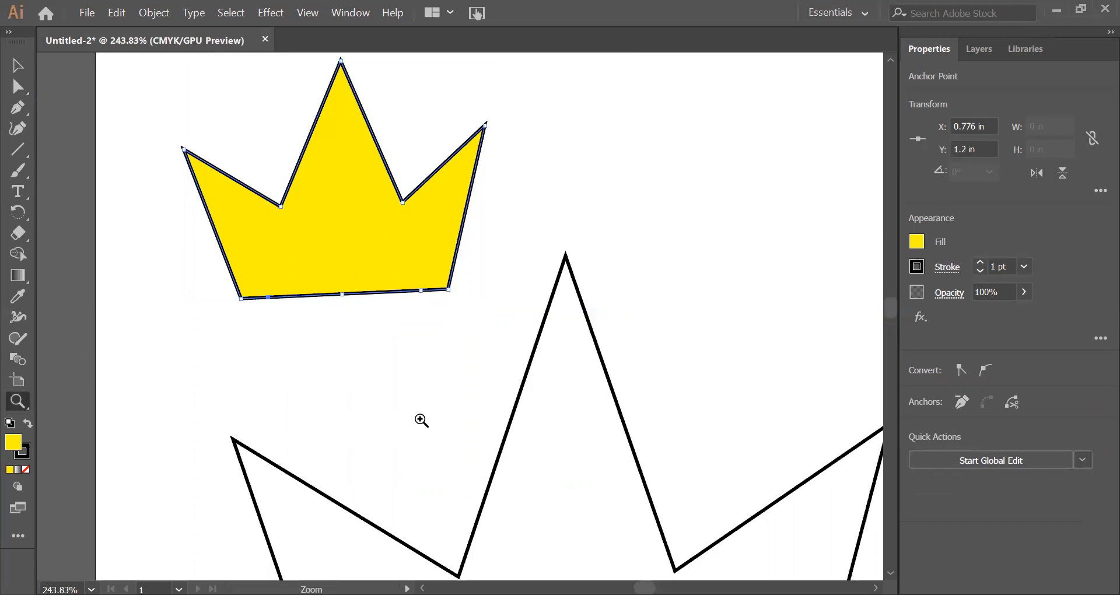
{"action": "left_click_drag", "start_coordinate": [483, 477], "coordinate": [386, 221]}
{"action": "left_click_drag", "start_coordinate": [470, 351], "coordinate": [470, 330]}
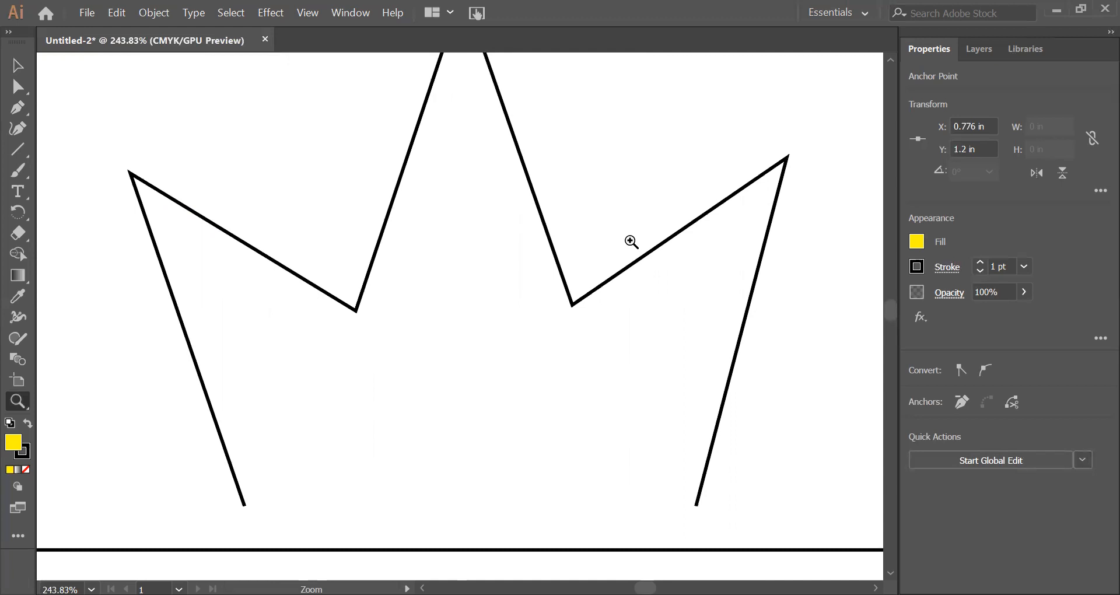
{"action": "key", "text": "p"}
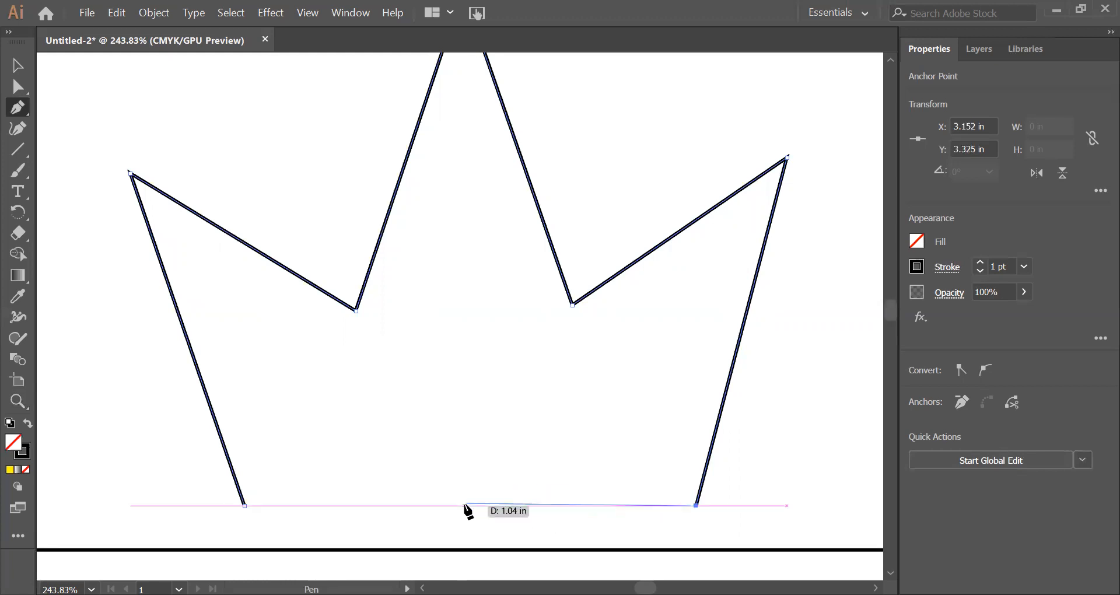
{"action": "left_click_drag", "start_coordinate": [448, 525], "coordinate": [305, 522]}
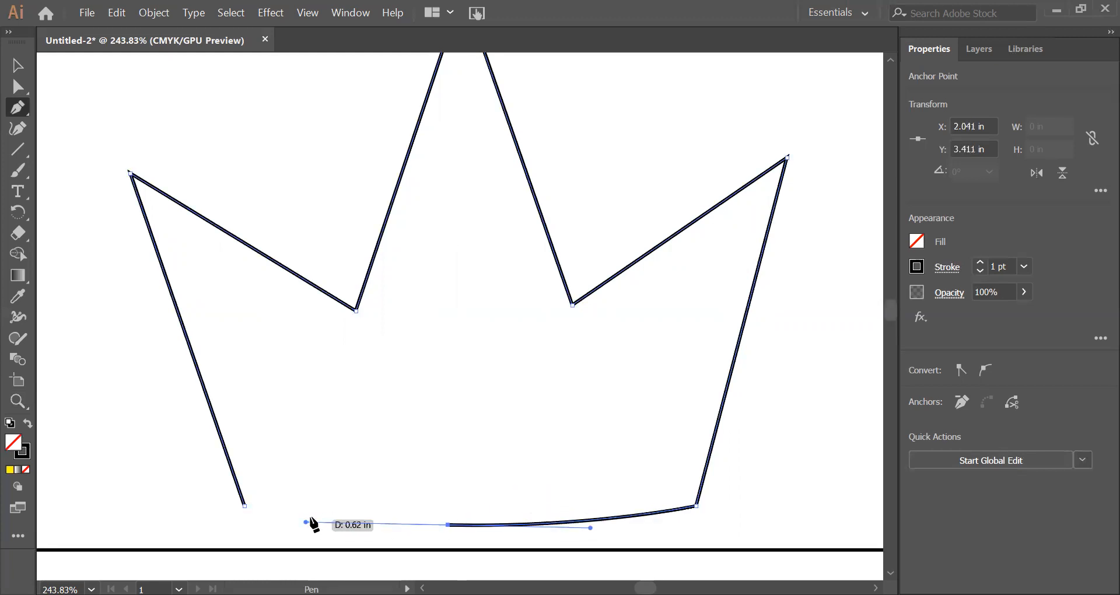
{"action": "key", "text": "ctrl+z"}
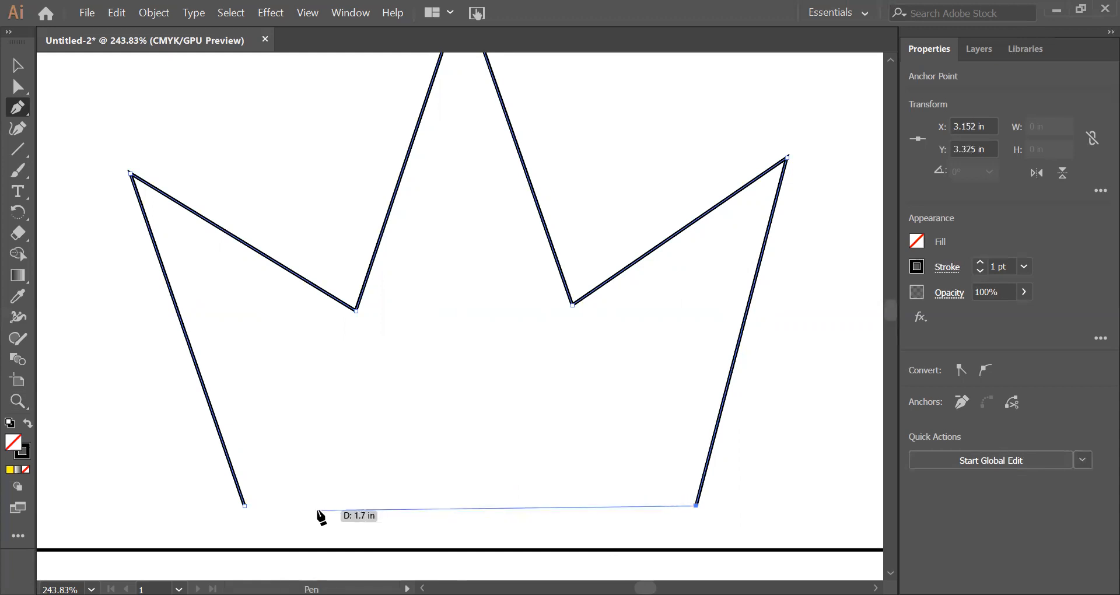
{"action": "left_click", "coordinate": [244, 505]}
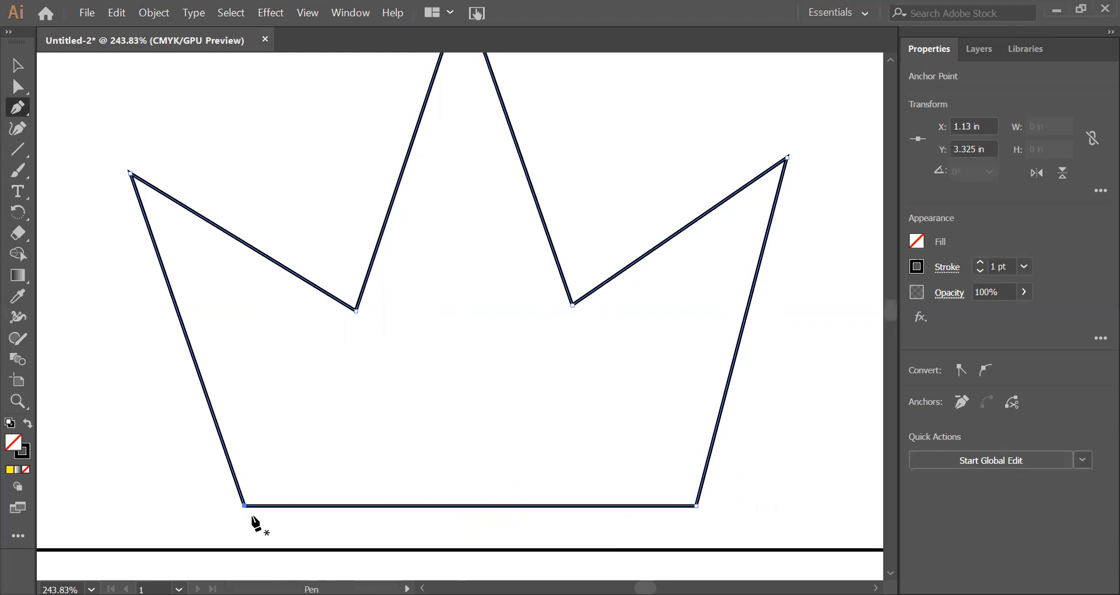
{"action": "key", "text": "ctrl+0"}
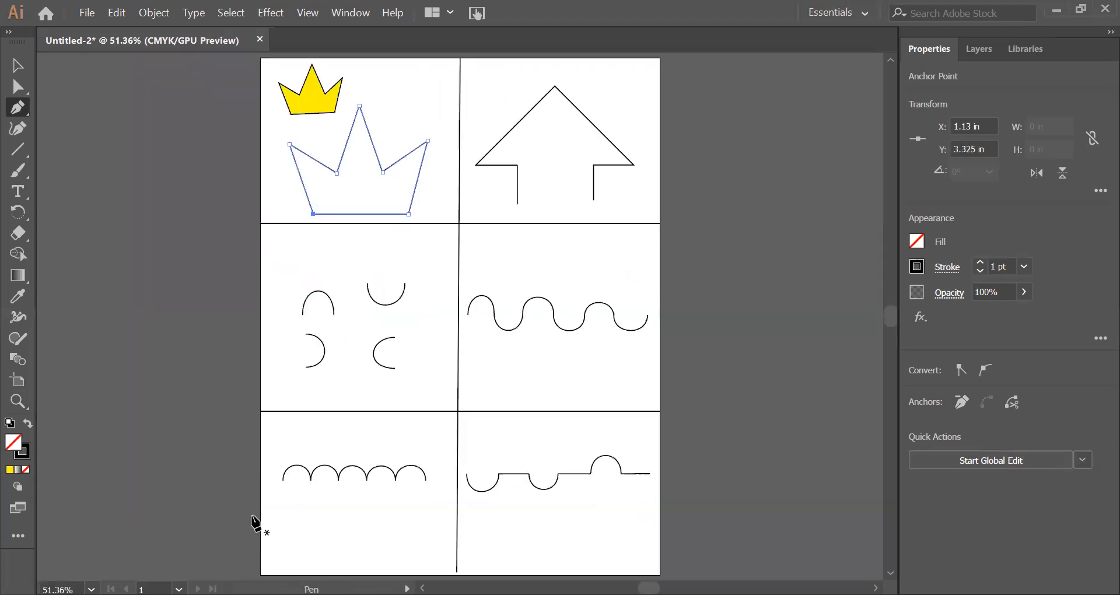